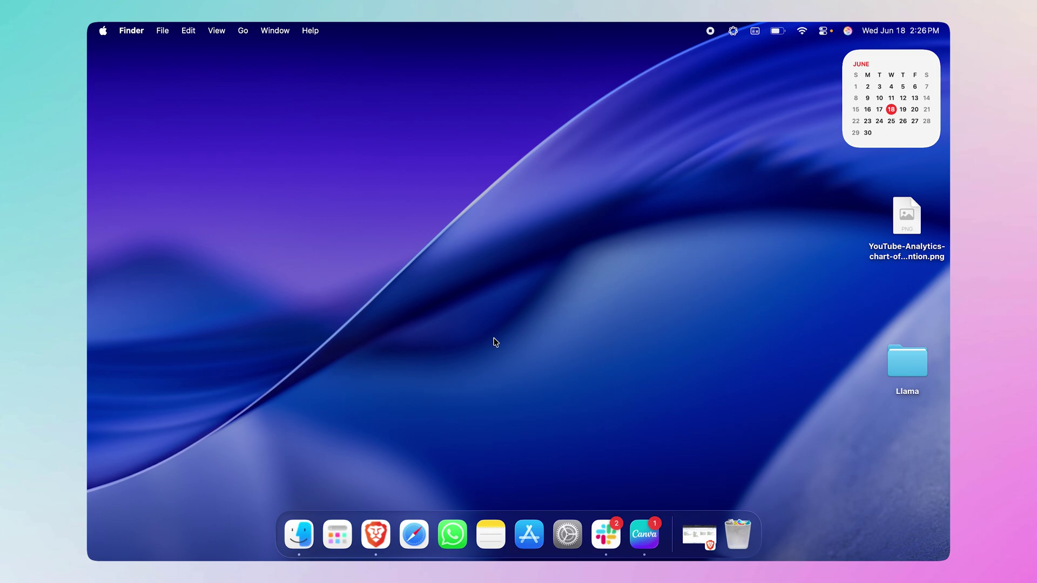
# - View Image.jpg from the Downloads folder in Preview and close it again
pyautogui.click(298, 542)
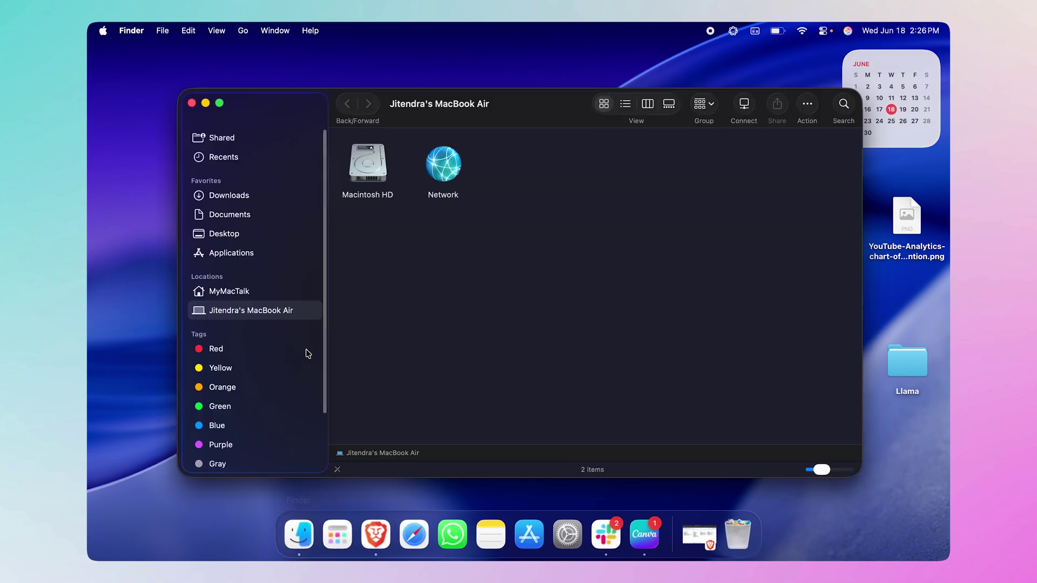
pyautogui.click(229, 196)
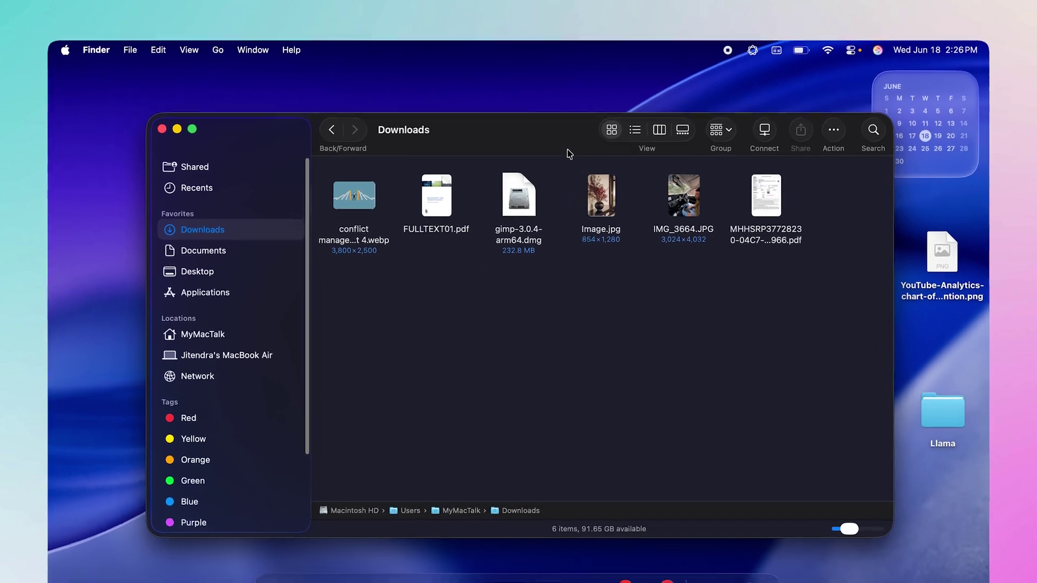
pyautogui.click(582, 184)
pyautogui.doubleClick(592, 232)
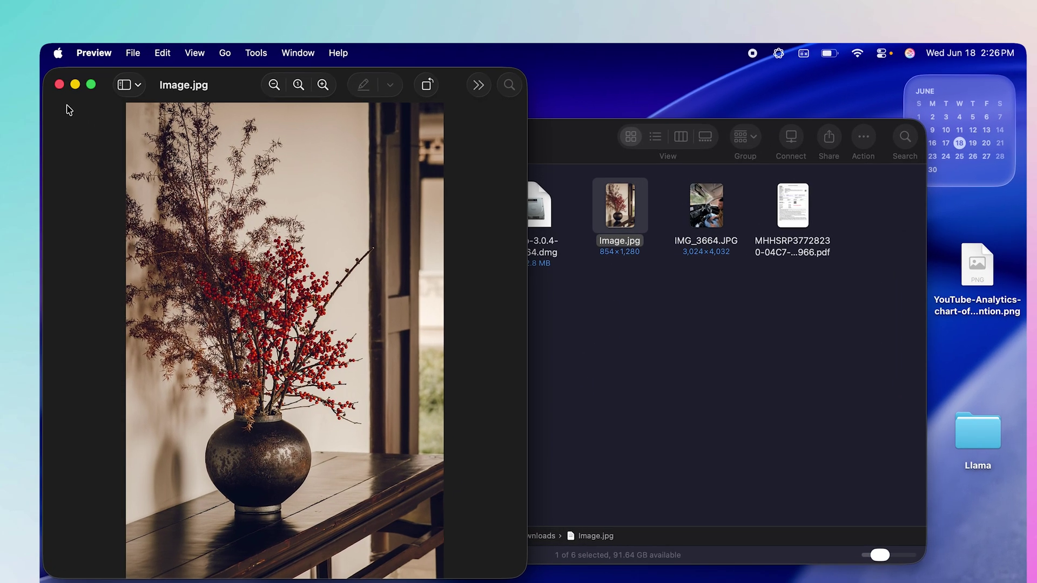
pyautogui.click(59, 84)
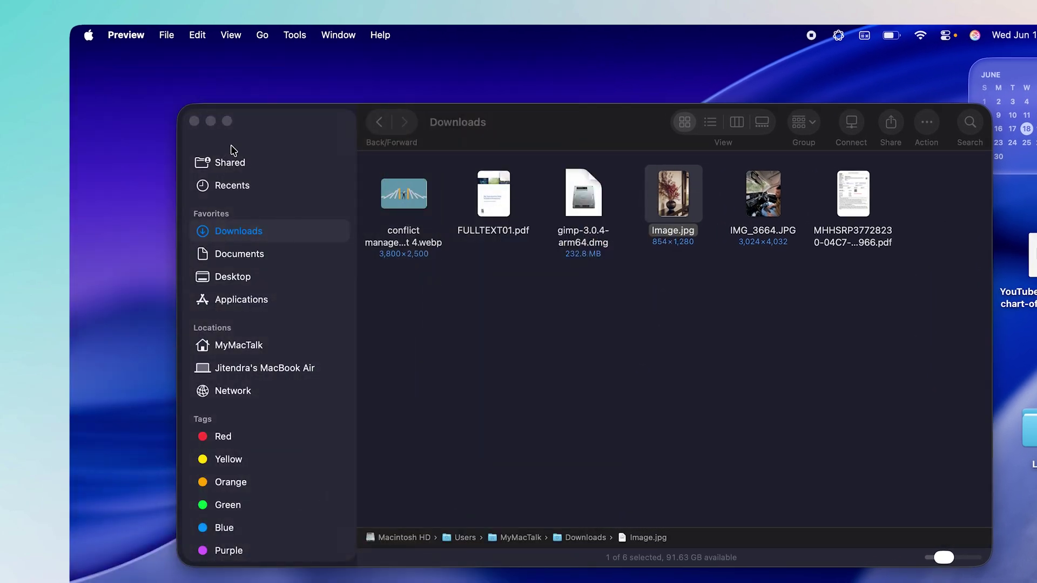
pyautogui.click(159, 136)
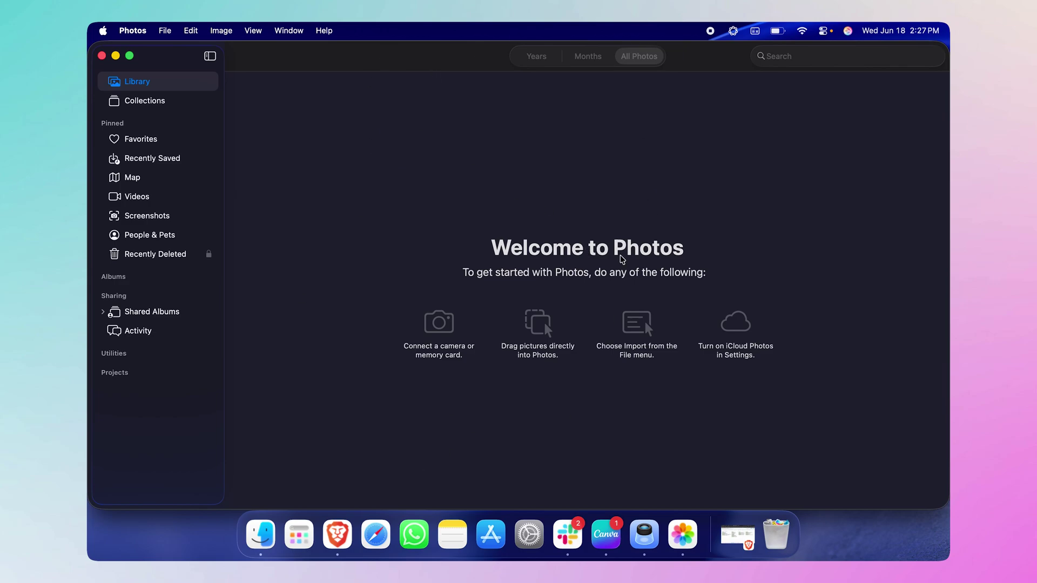
# - Import Image.jpg from the Downloads folder into the Photos library and minimize the Finder window
pyautogui.press('super+shift+c')
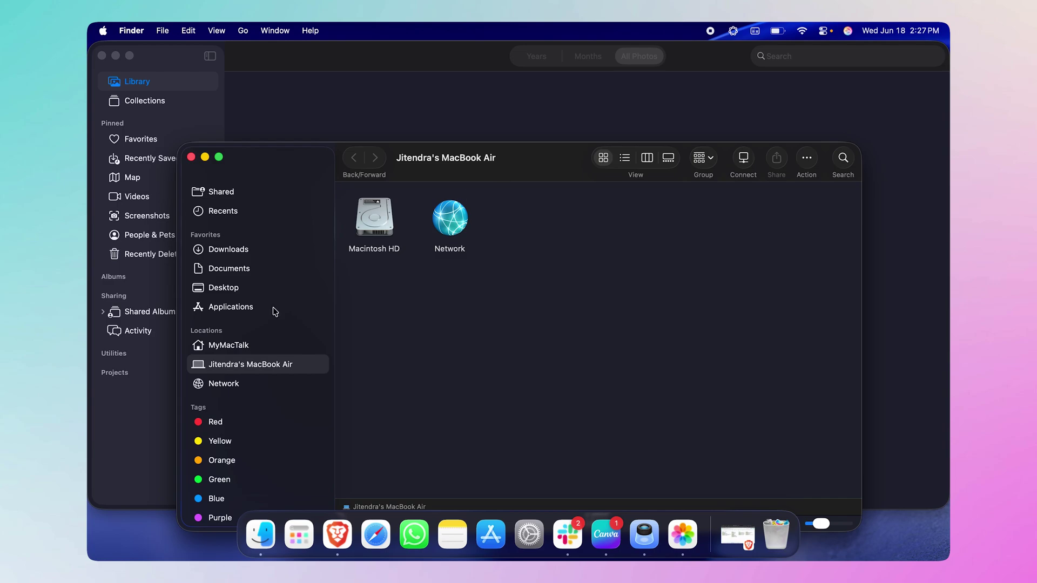
pyautogui.click(259, 249)
pyautogui.moveTo(544, 158); pyautogui.dragTo(534, 313)
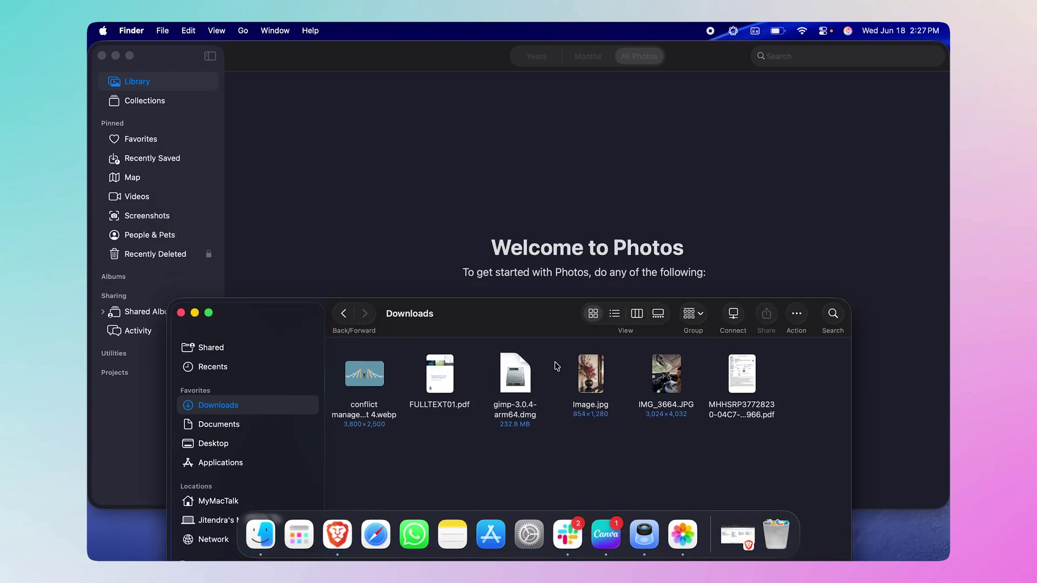
pyautogui.moveTo(589, 374); pyautogui.dragTo(556, 270)
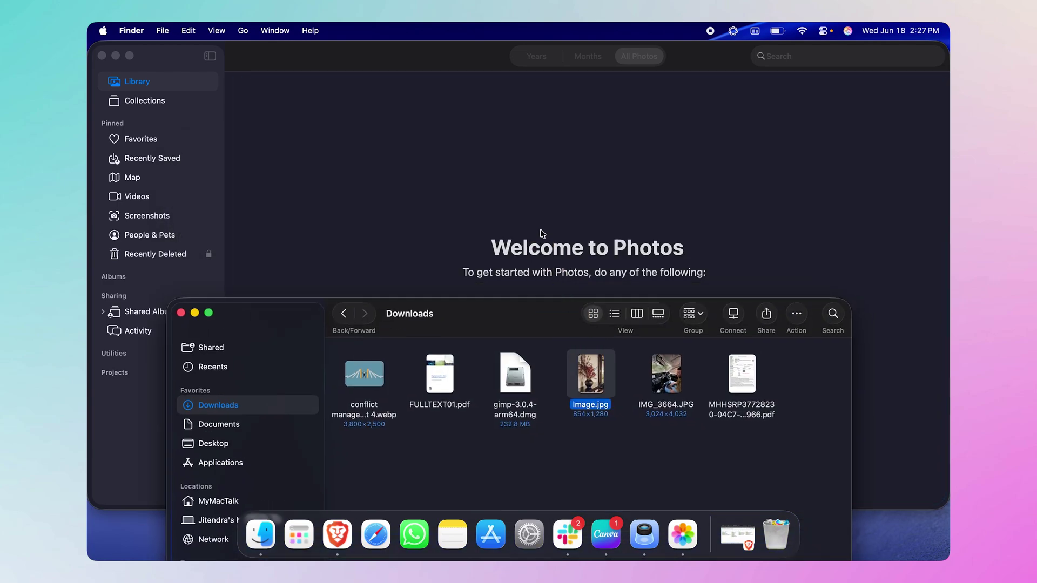
pyautogui.click(194, 314)
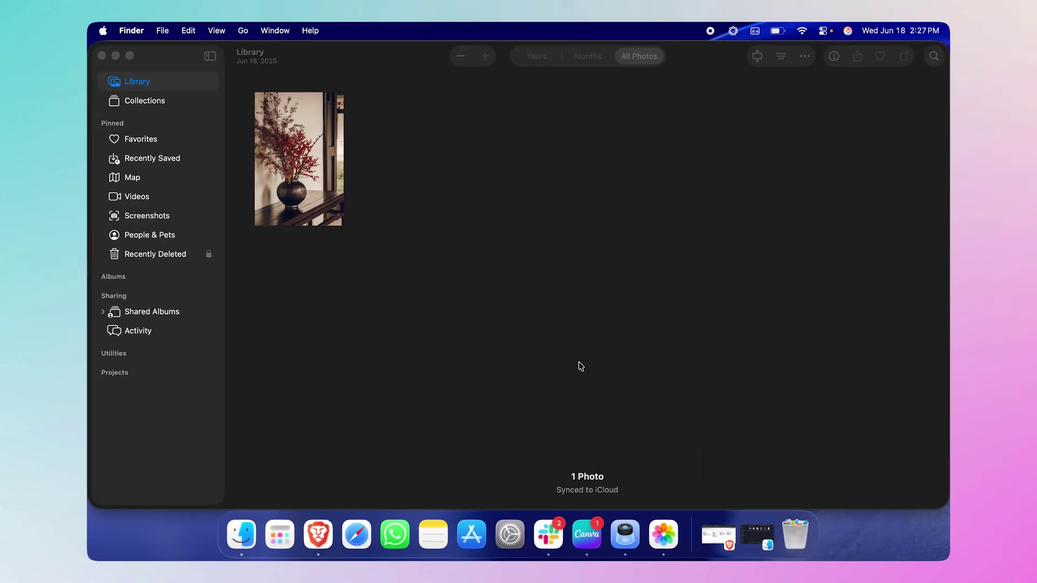
# - Open the imported vase photo from the library in editing mode
pyautogui.click(339, 161)
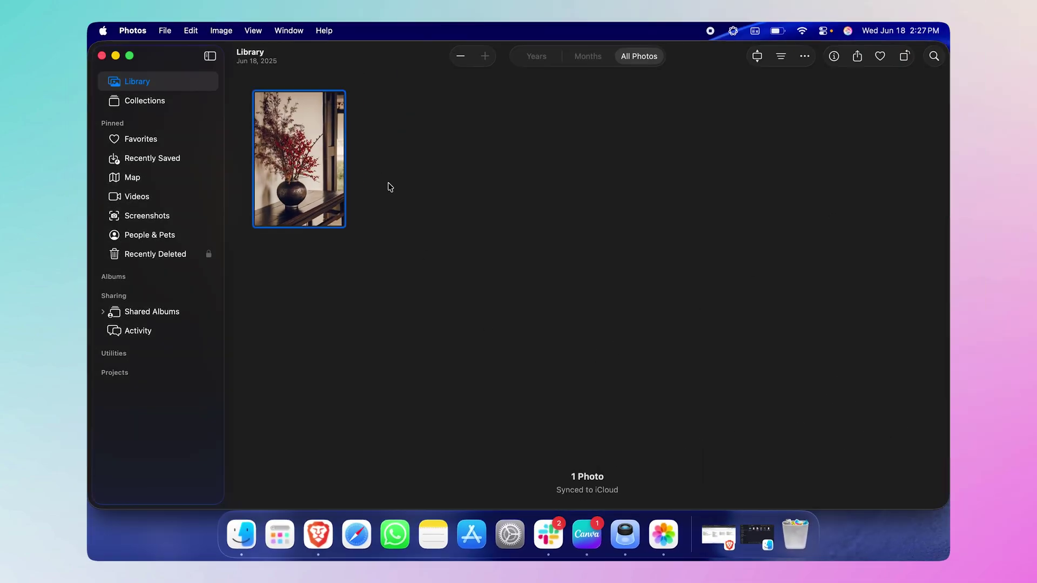
pyautogui.doubleClick(324, 178)
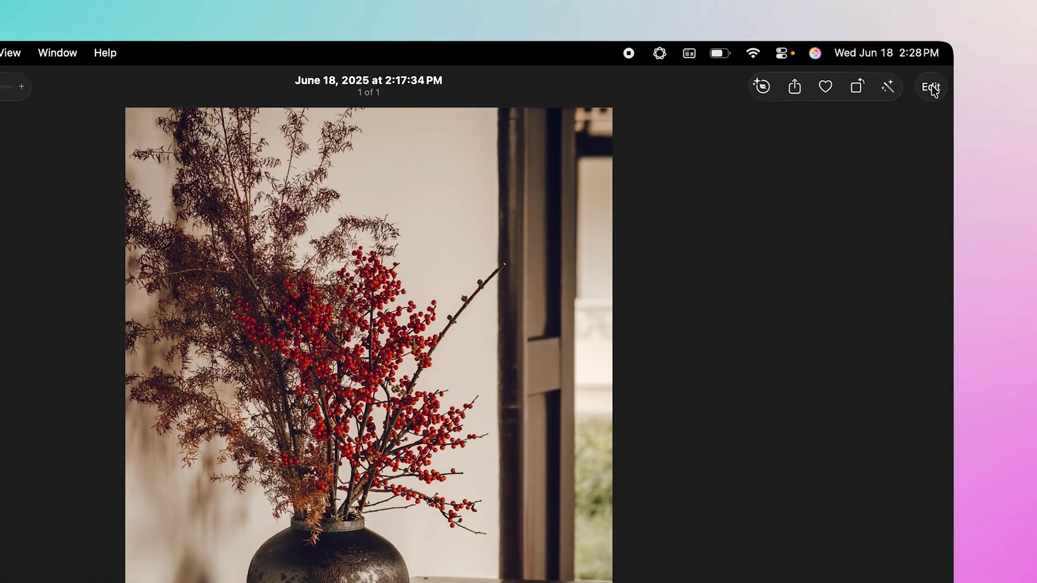
pyautogui.click(929, 108)
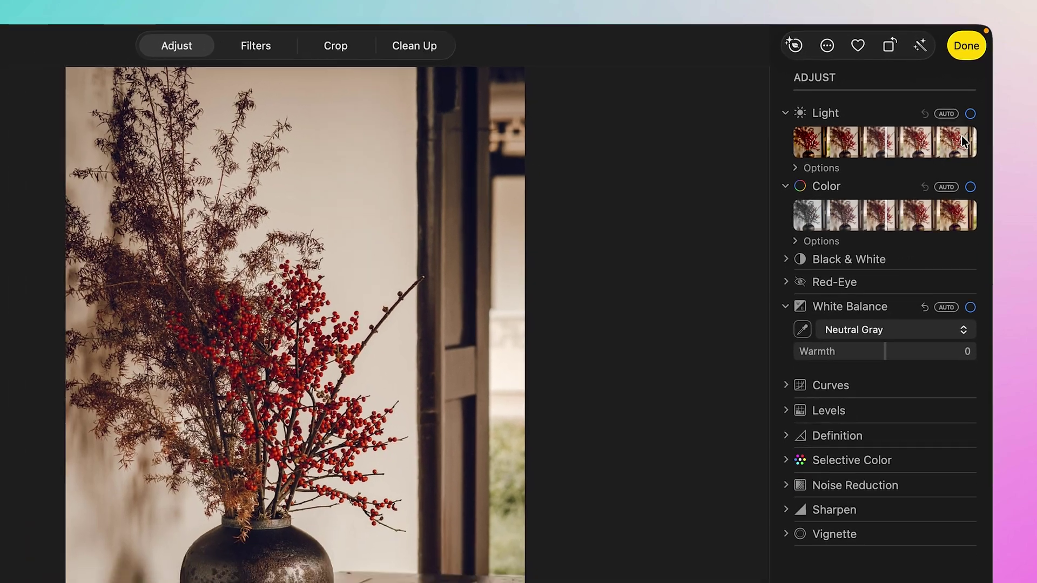
# - Adjust the photo's overall Light level and apply the automatic Color correction
pyautogui.click(932, 202)
pyautogui.moveTo(951, 129); pyautogui.dragTo(885, 135)
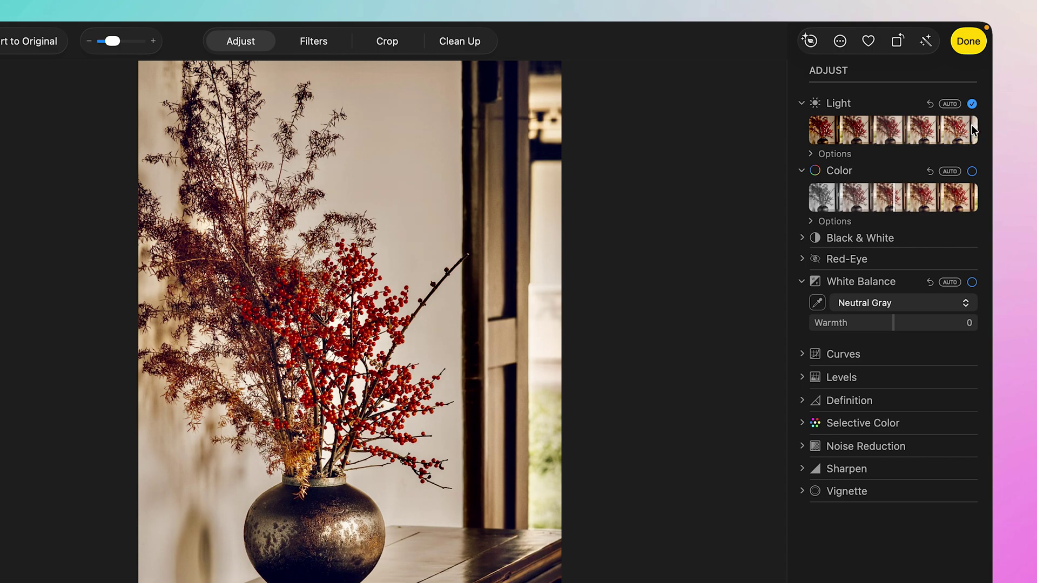
pyautogui.moveTo(893, 200); pyautogui.dragTo(968, 203)
pyautogui.click(949, 172)
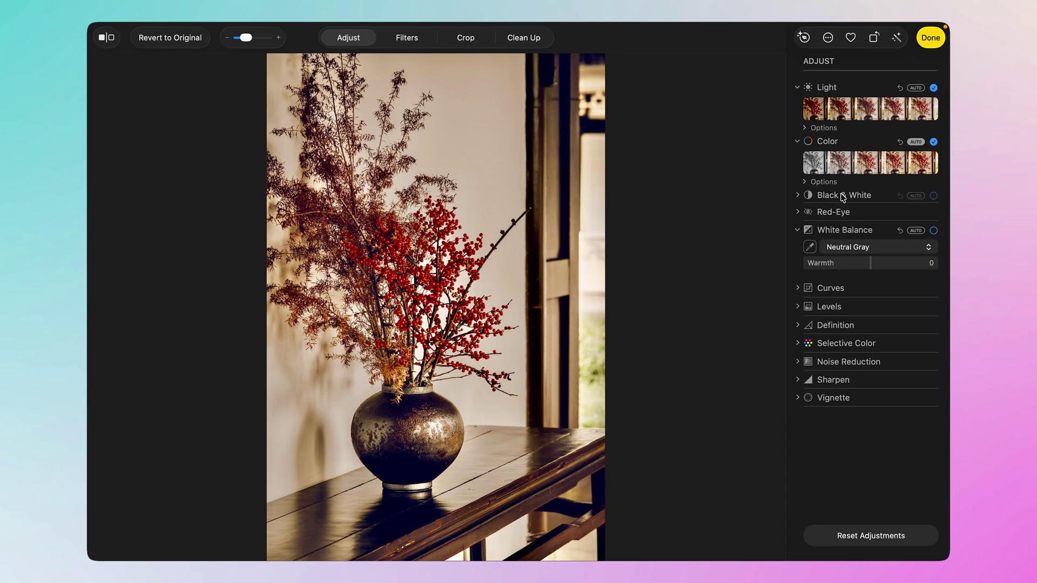
# - Try a Black & White adjustment with a changed intensity on the photo and expand the Red-Eye settings
pyautogui.click(842, 195)
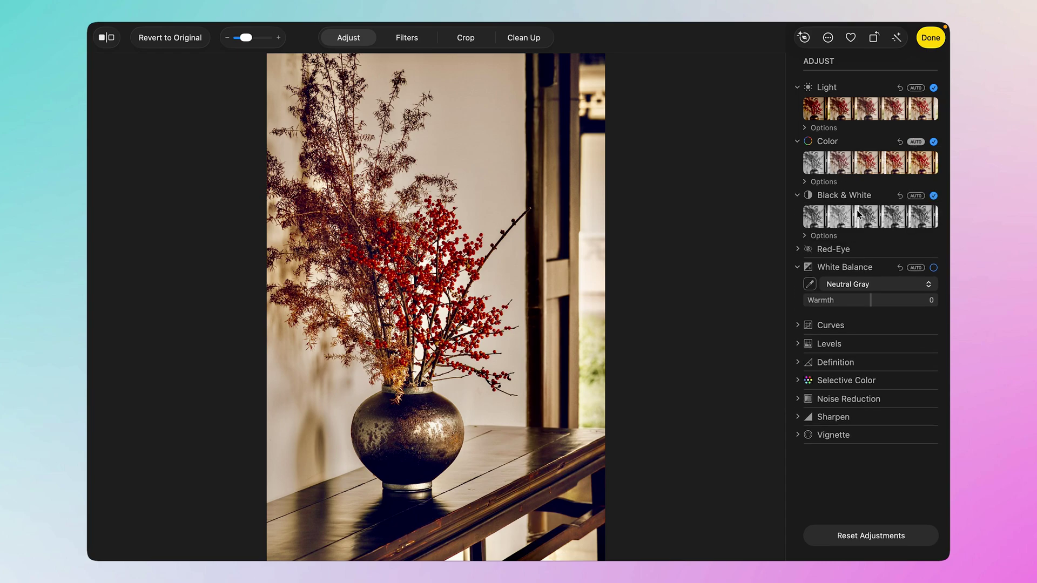
pyautogui.moveTo(859, 216); pyautogui.dragTo(923, 222)
pyautogui.click(831, 249)
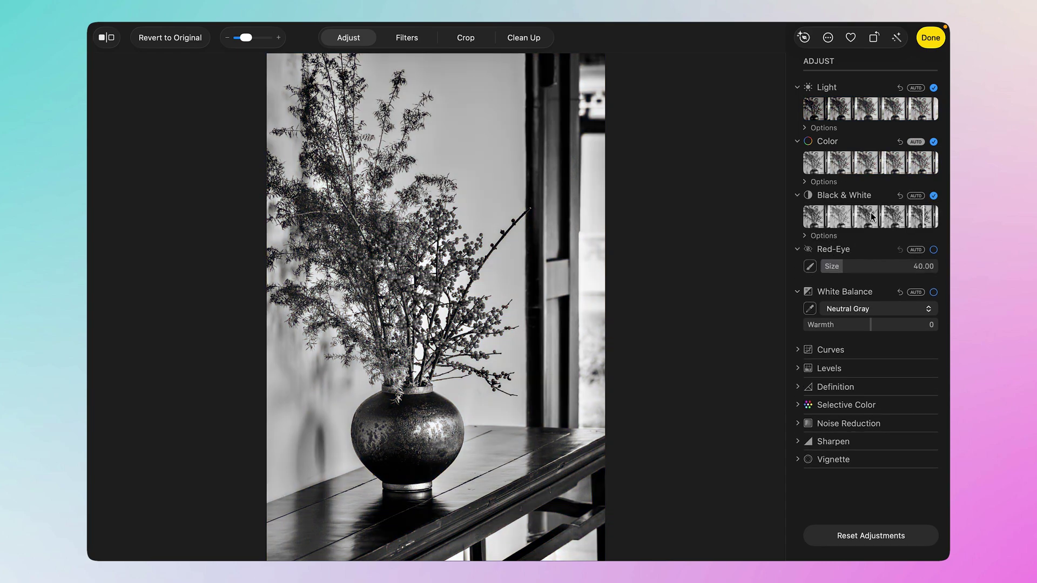
# - Compare the photo with and without Black & White, leaving both Black & White and Color switched off
pyautogui.click(933, 196)
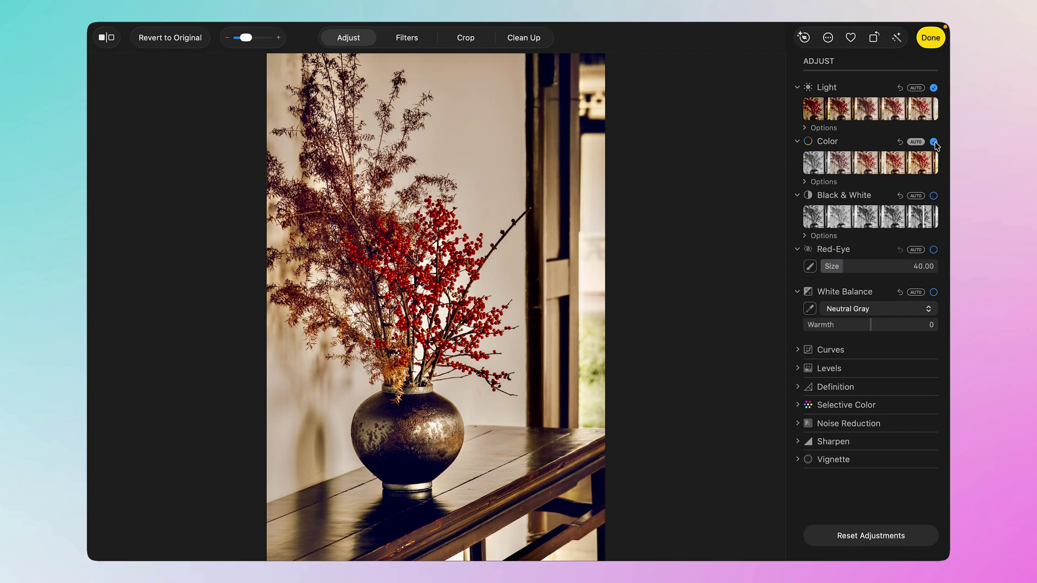
pyautogui.click(933, 196)
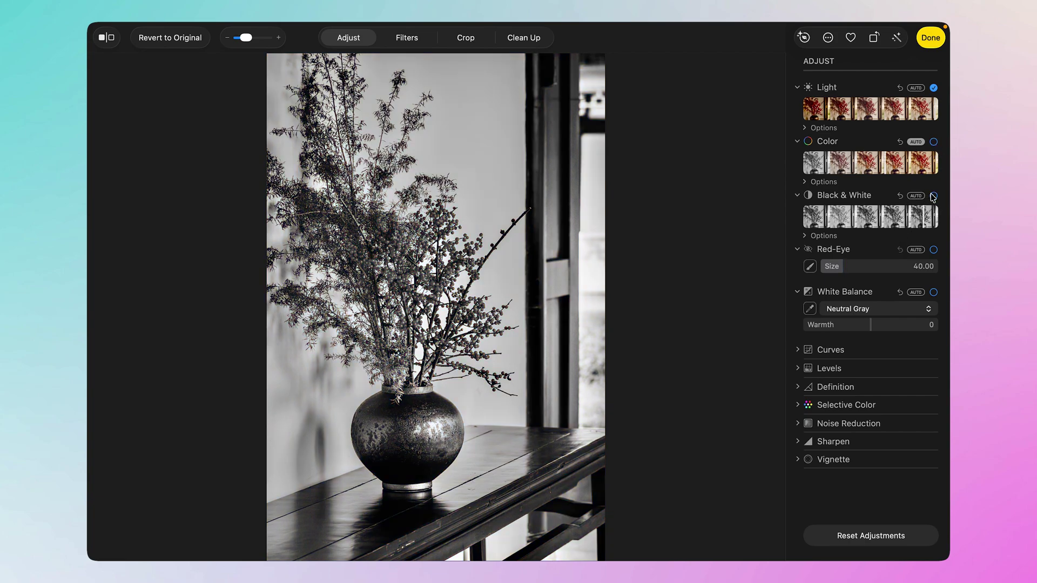
pyautogui.click(933, 196)
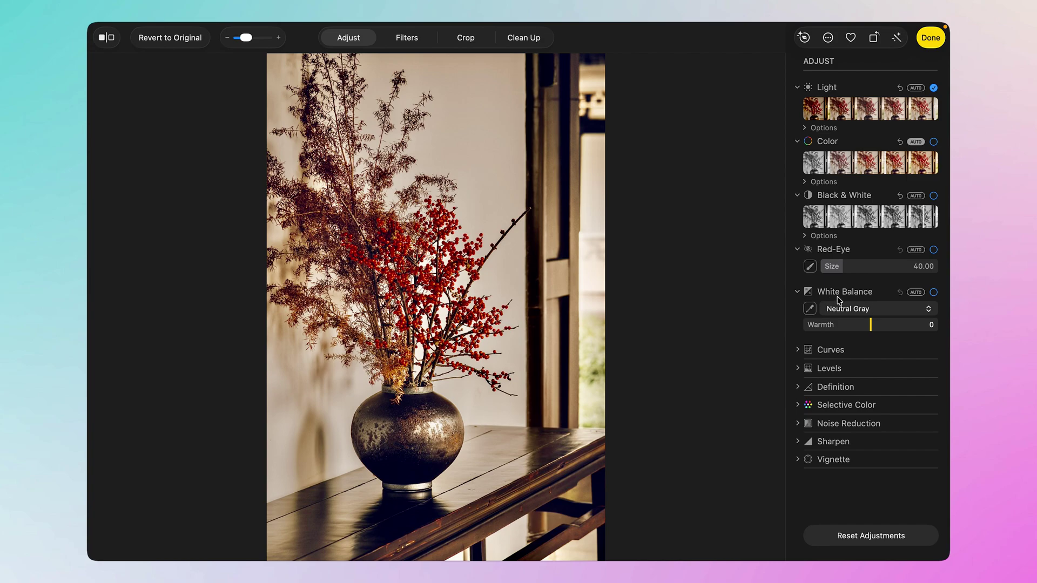
# - Try the other White Balance modes, including Temperature / Tint, and leave it on Neutral Gray with Warmth at 0
pyautogui.click(891, 309)
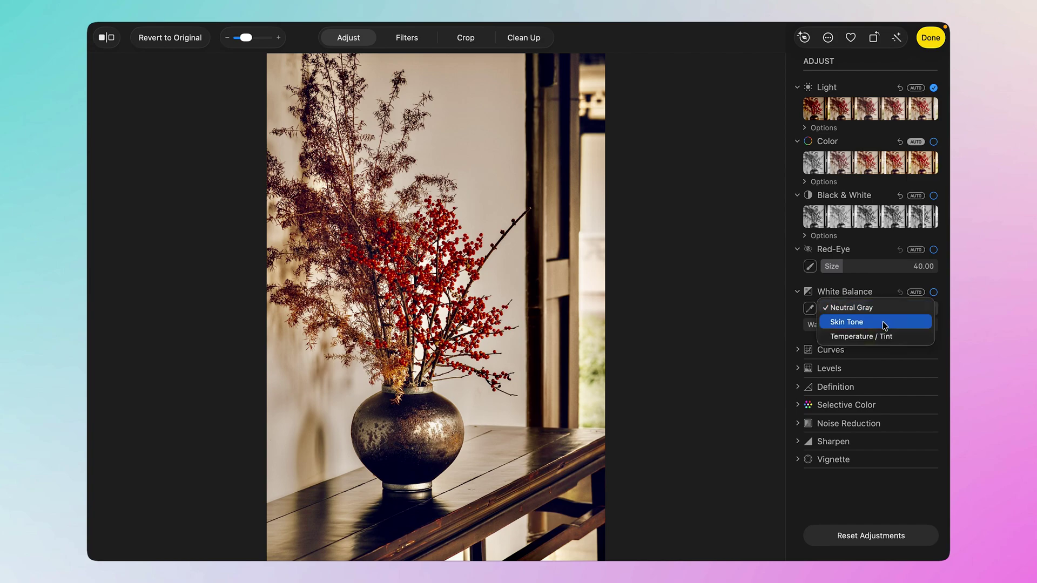
pyautogui.click(884, 322)
pyautogui.click(891, 308)
pyautogui.click(885, 322)
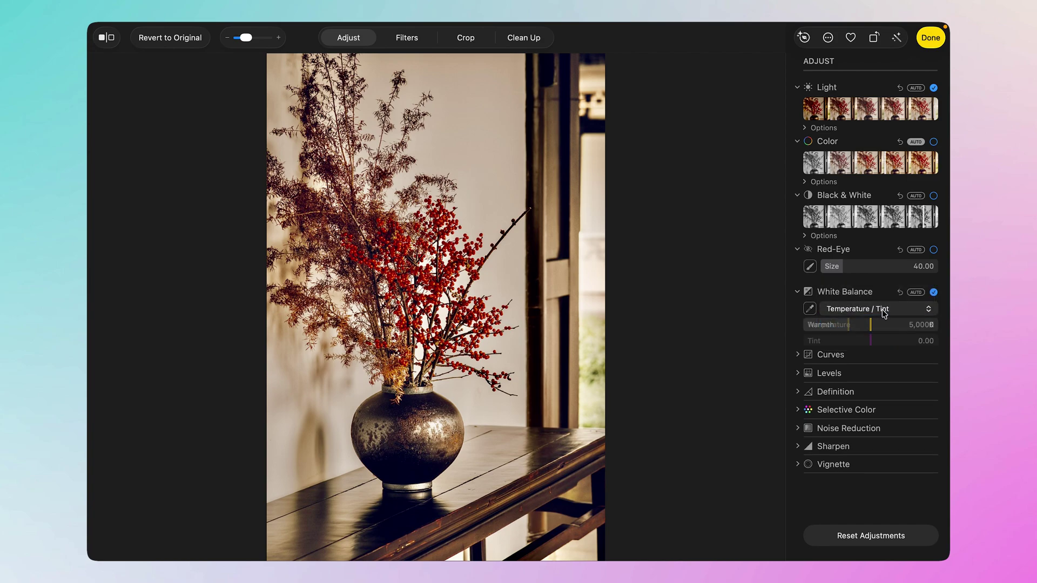
pyautogui.click(881, 309)
pyautogui.click(886, 276)
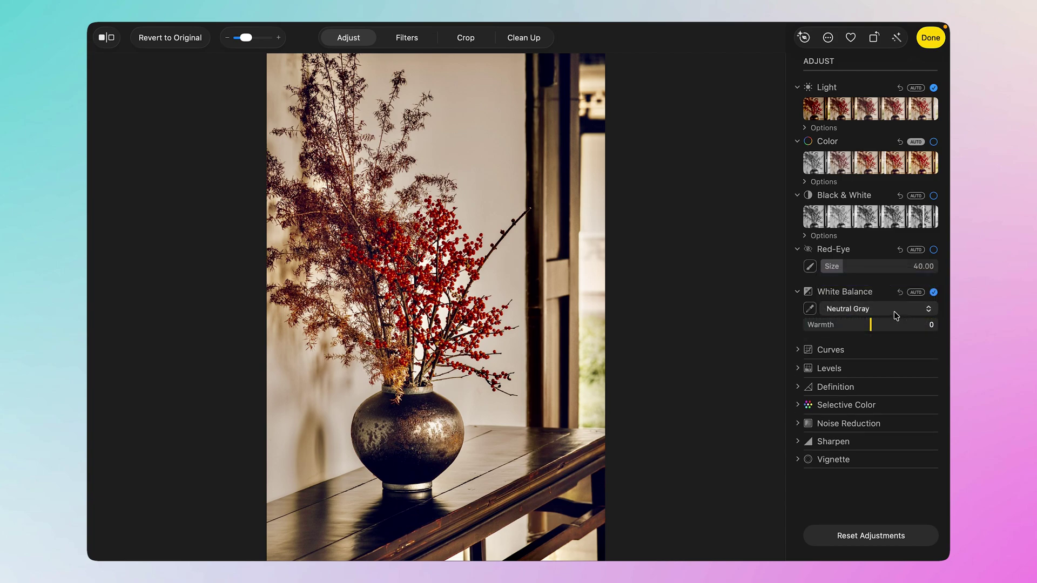
pyautogui.moveTo(871, 325)
pyautogui.mouseDown()
pyautogui.moveTo(901, 331)
pyautogui.moveTo(820, 334)
pyautogui.moveTo(872, 326)
pyautogui.mouseUp()
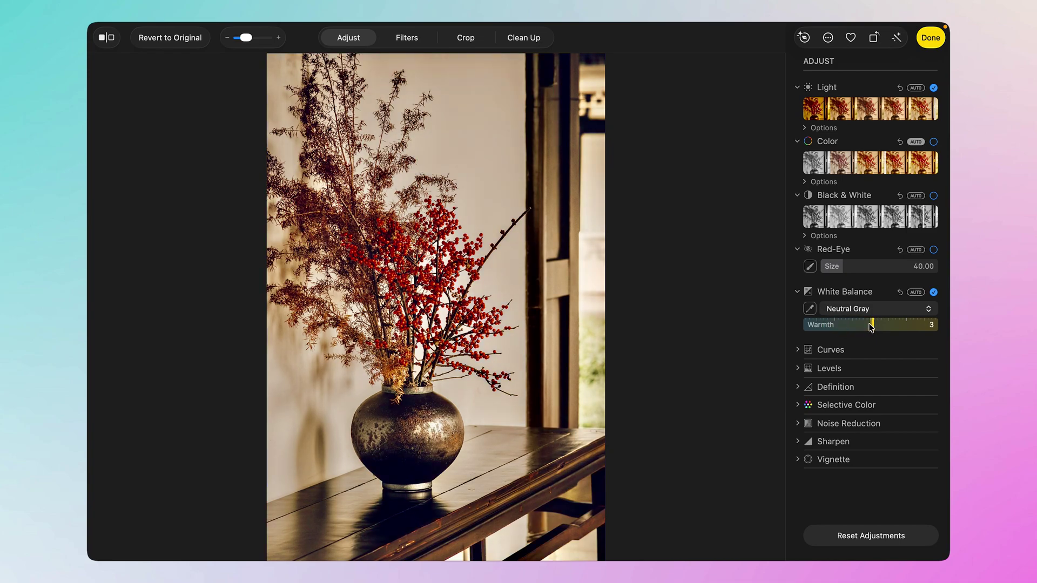
# - Expand the Curves adjustment and shape the RGB curve with a point in its upper part
pyautogui.click(842, 350)
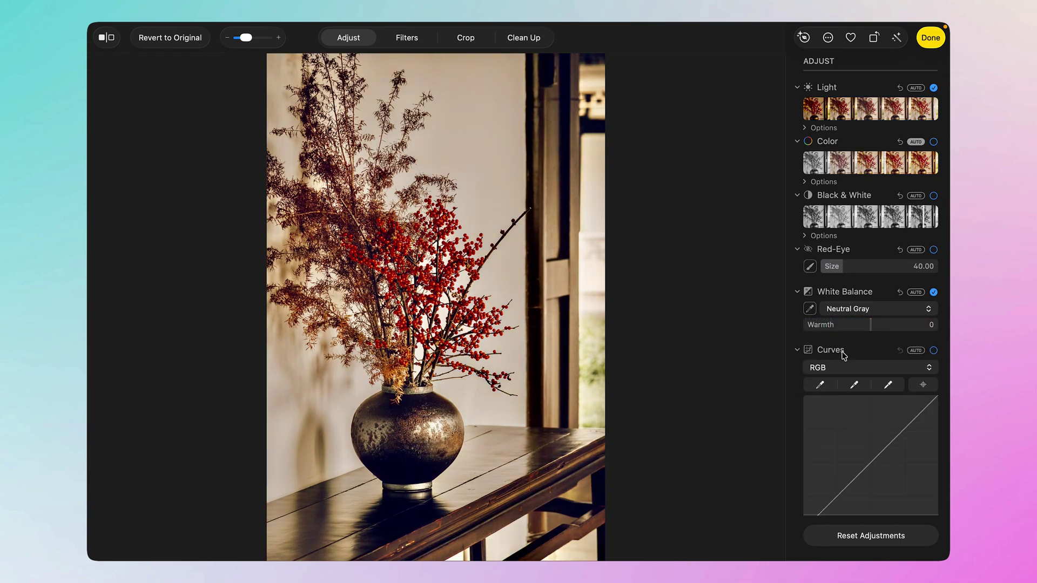
pyautogui.scroll(-4, 842, 353)
pyautogui.click(925, 255)
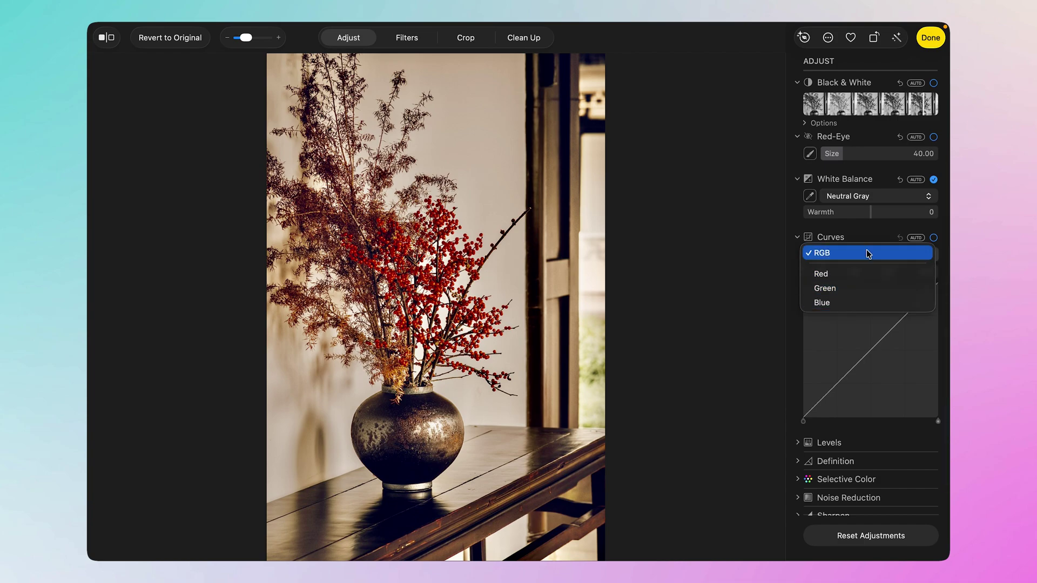
pyautogui.click(868, 253)
pyautogui.moveTo(878, 346); pyautogui.dragTo(902, 316)
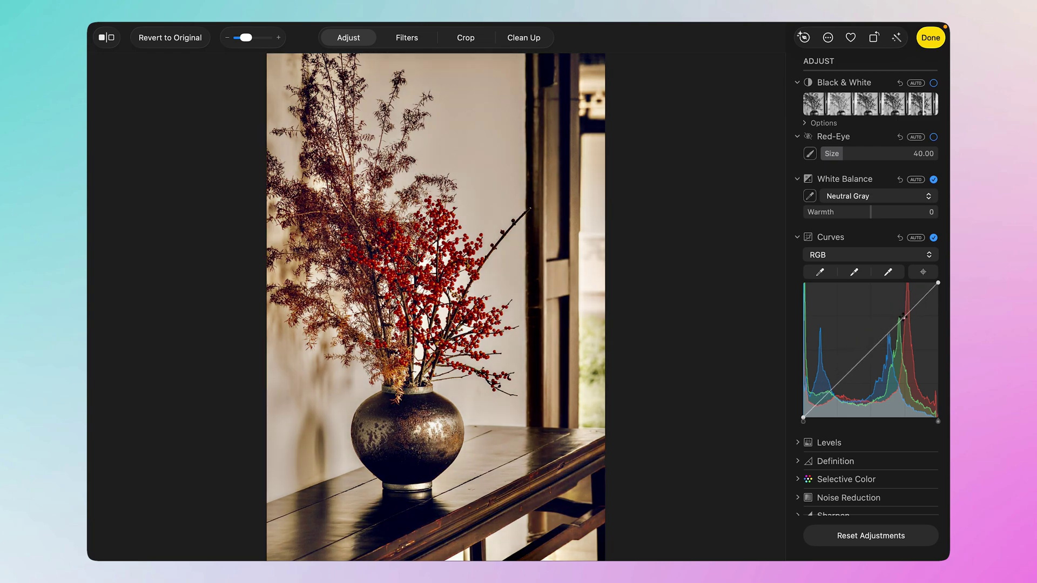
# - Try raising the Red and Blue channel curves, and switch the Curves adjustment off
pyautogui.click(899, 253)
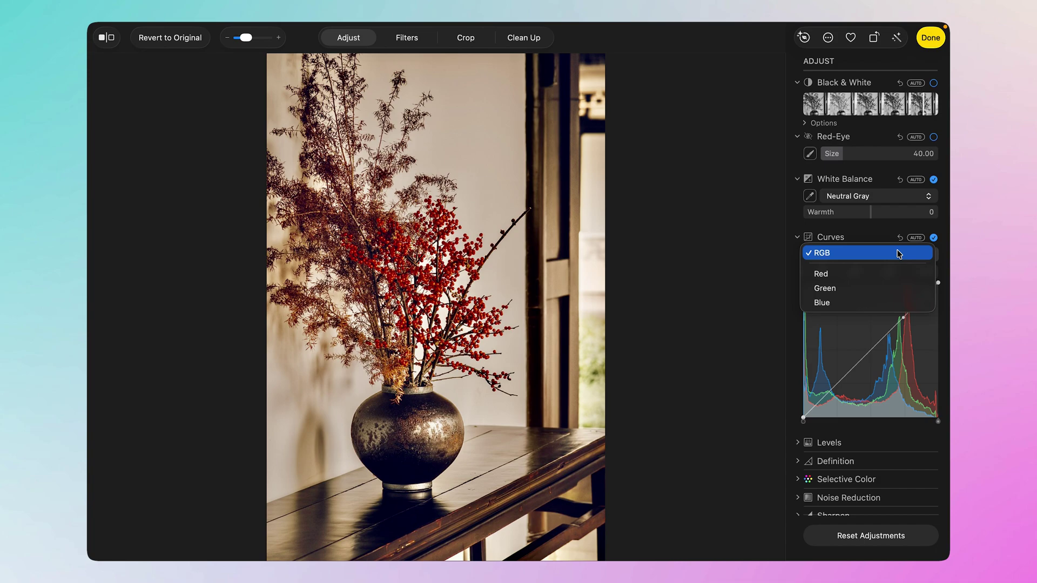
pyautogui.click(864, 273)
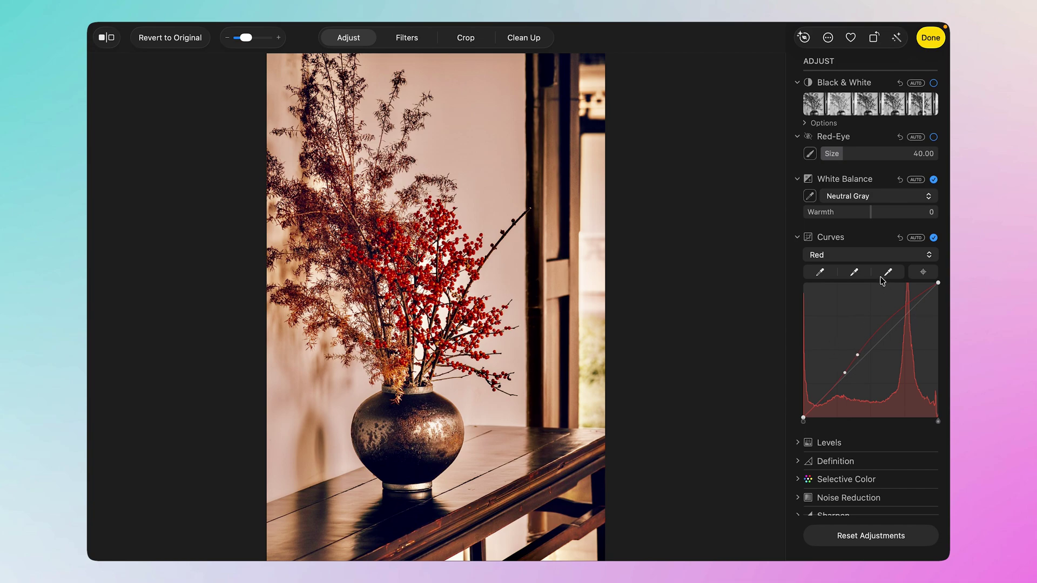
pyautogui.click(918, 256)
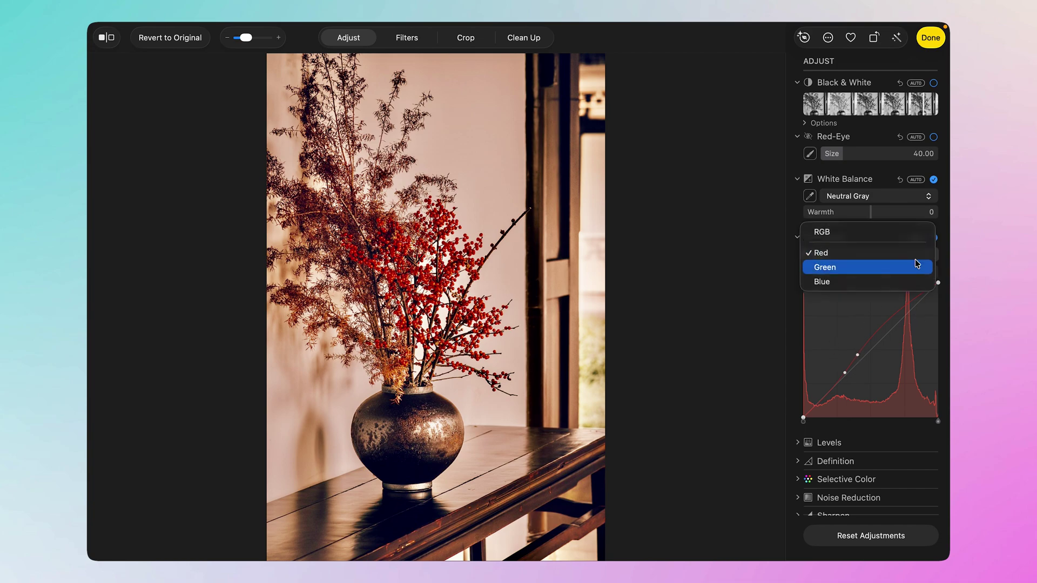
pyautogui.click(852, 282)
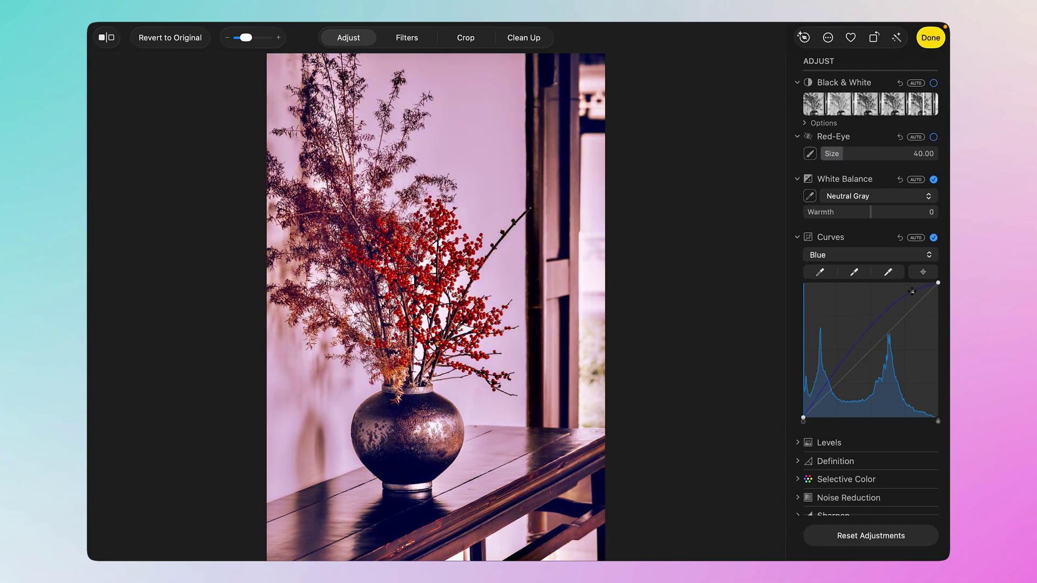
pyautogui.click(933, 238)
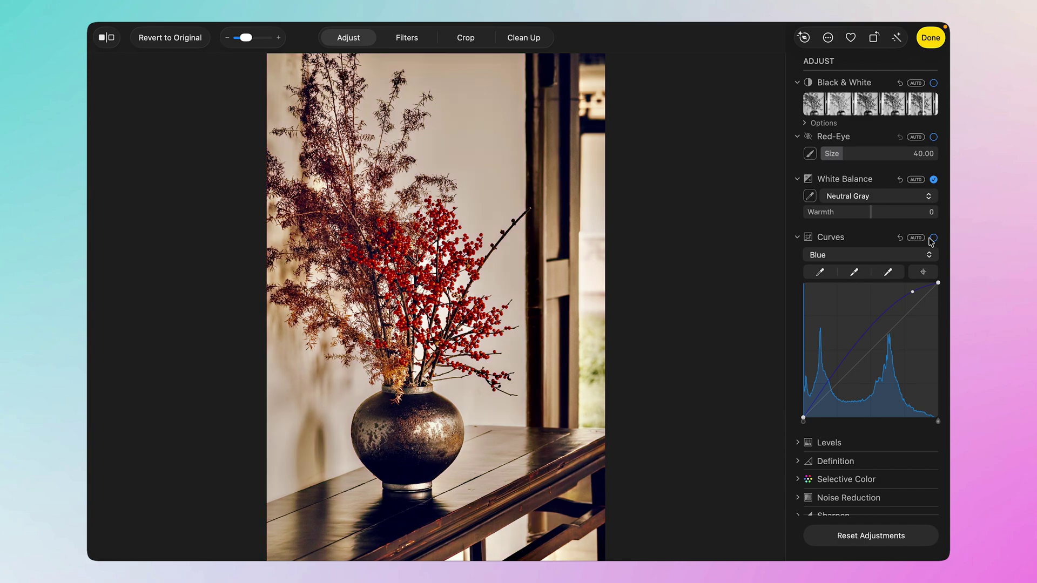
pyautogui.click(800, 239)
# - Expand the Levels adjustment and try moving the midtone handle of the Red channel
pyautogui.click(885, 367)
pyautogui.scroll(-2, 890, 373)
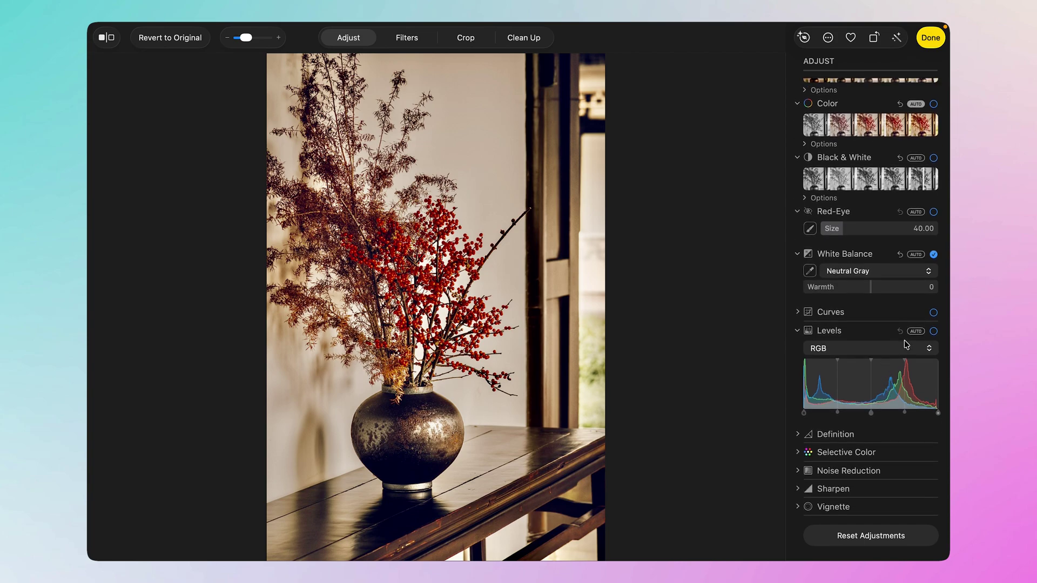
pyautogui.click(906, 346)
pyautogui.click(860, 365)
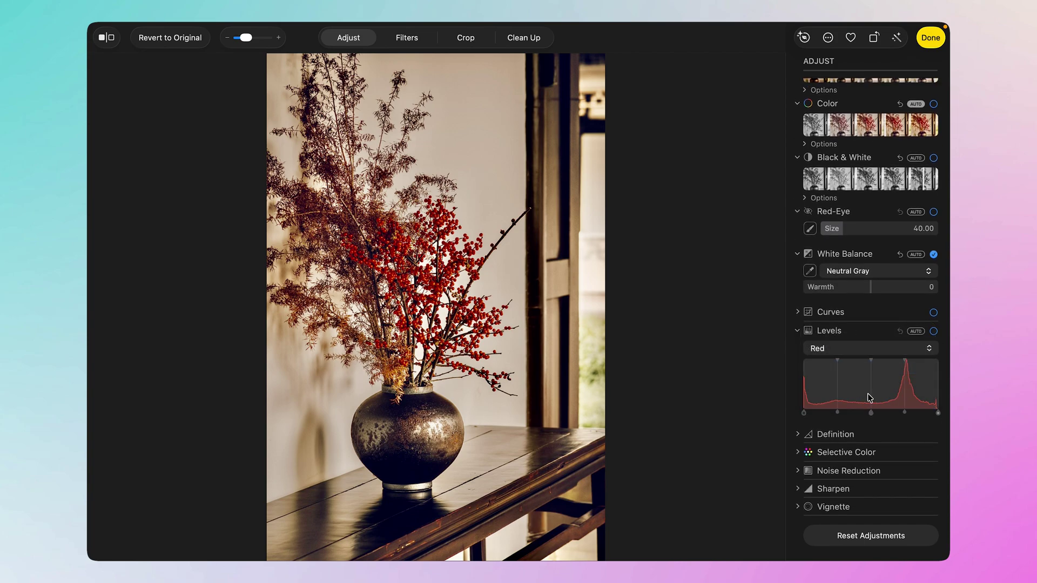
pyautogui.moveTo(871, 413)
pyautogui.mouseDown()
pyautogui.moveTo(893, 413)
pyautogui.moveTo(856, 416)
pyautogui.moveTo(872, 417)
pyautogui.mouseUp()
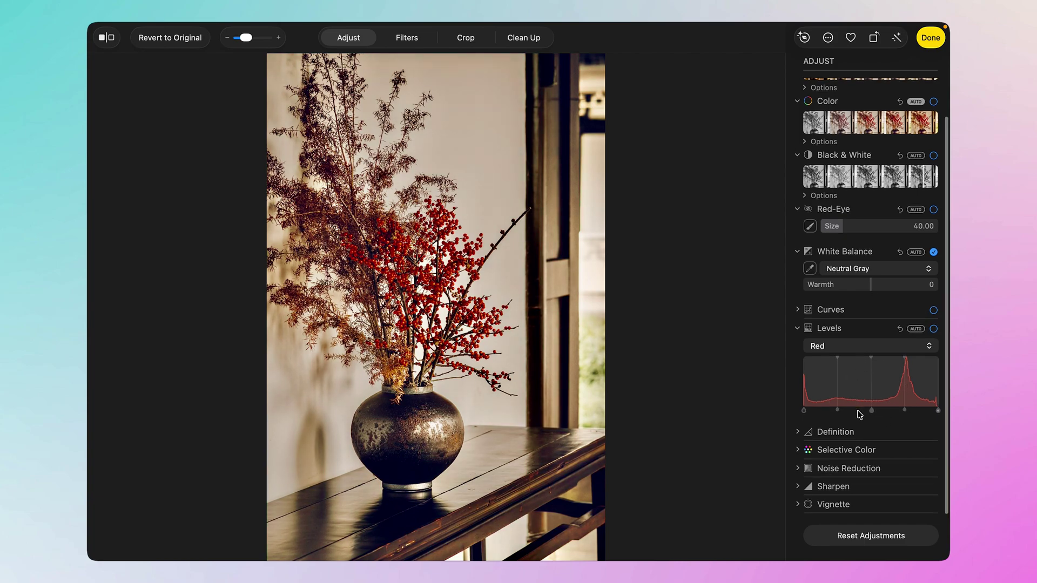
# - Expand the Definition and Selective Color adjustments, and try the red color's sliders without keeping the change
pyautogui.click(797, 434)
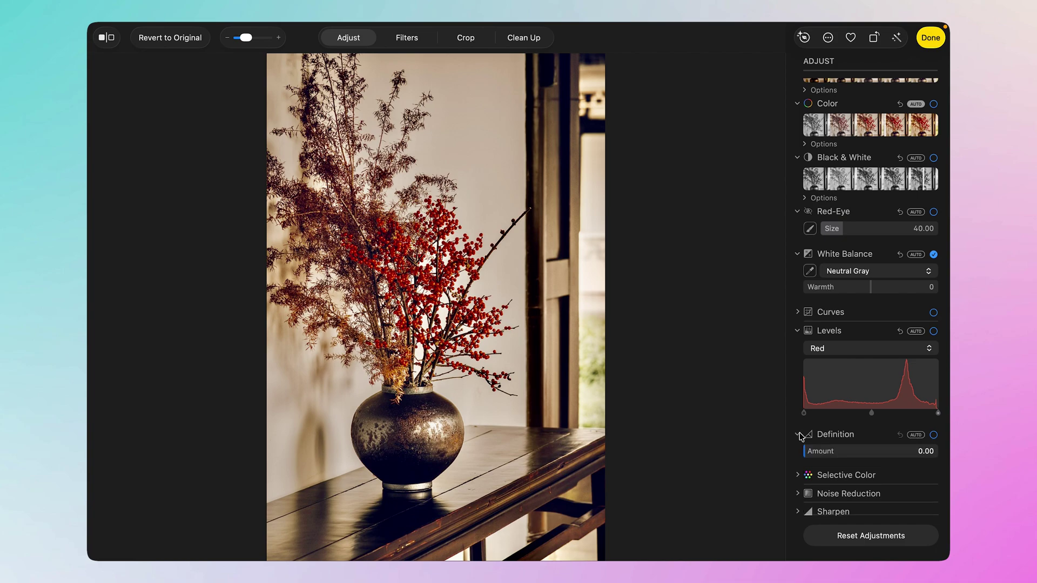
pyautogui.scroll(-2, 858, 455)
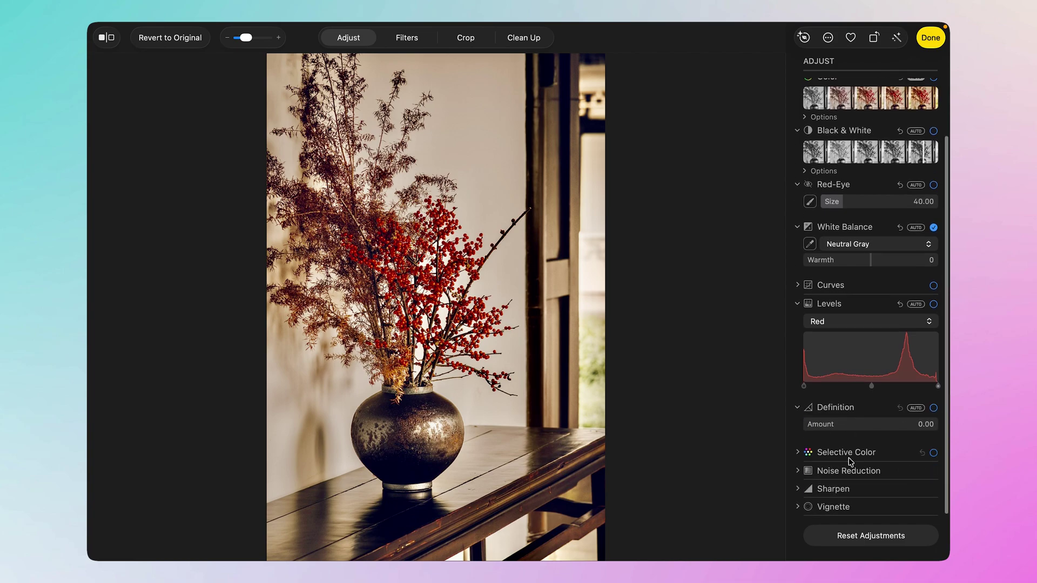
pyautogui.click(798, 453)
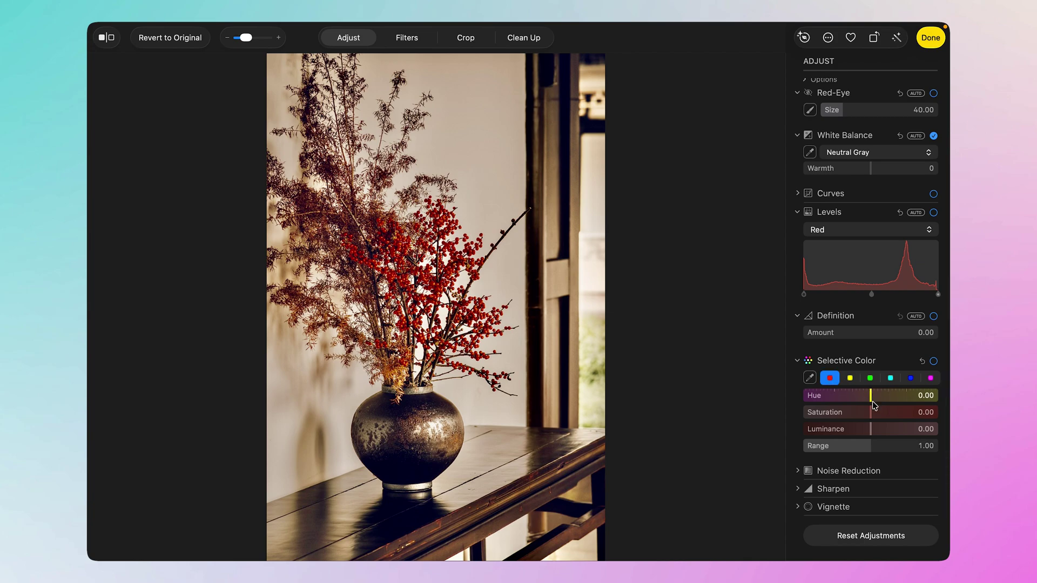
pyautogui.moveTo(871, 396); pyautogui.dragTo(871, 429)
pyautogui.click(934, 362)
# - Turn on Noise Reduction with its Amount at 0.00, and expand the Sharpen adjustment
pyautogui.click(844, 471)
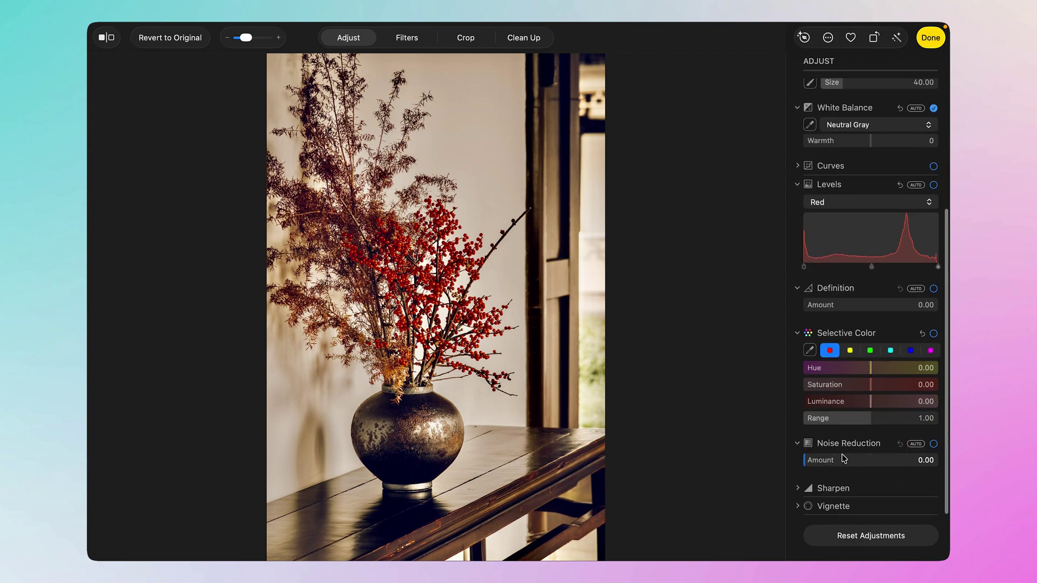
pyautogui.moveTo(844, 458); pyautogui.dragTo(810, 487)
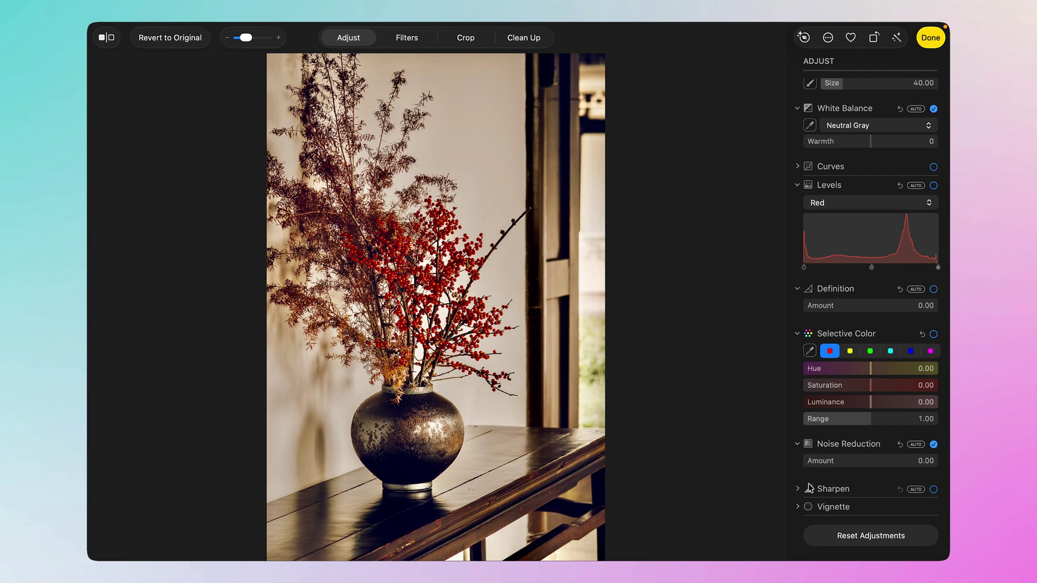
pyautogui.click(809, 488)
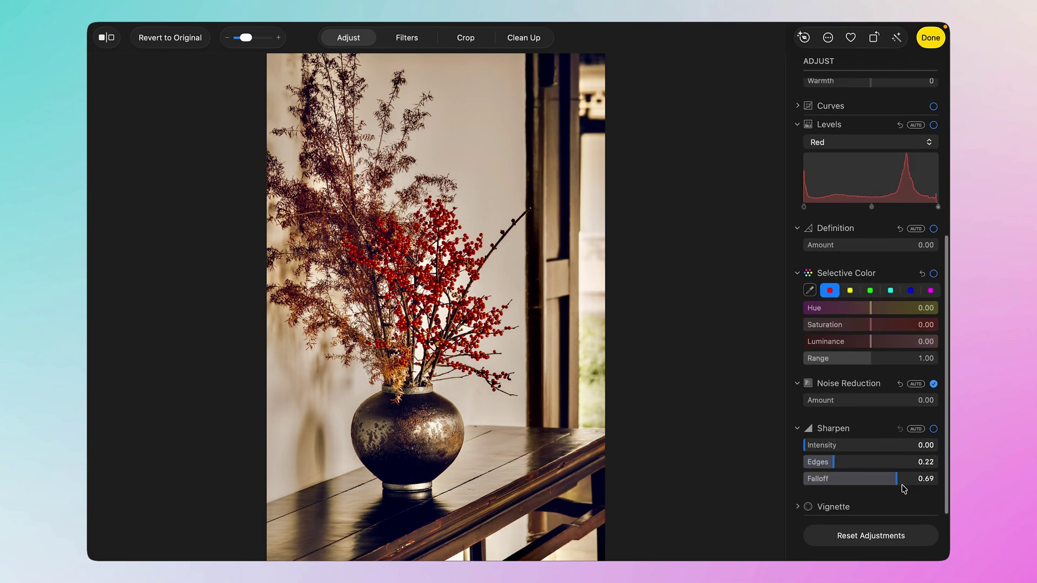
# - Expand the Vignette adjustment and try raising its Strength slightly
pyautogui.click(799, 507)
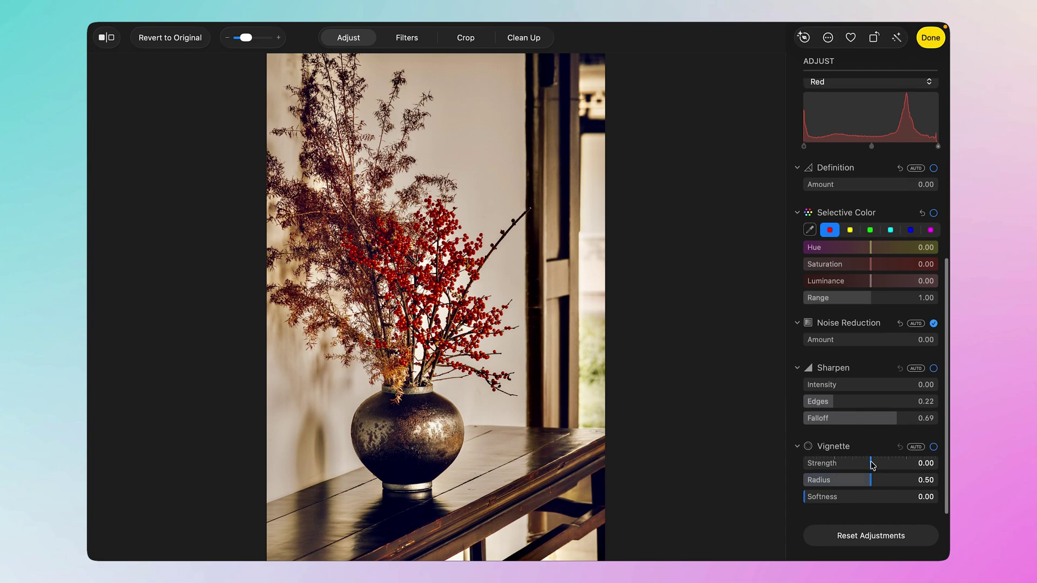
pyautogui.moveTo(873, 462)
pyautogui.mouseDown()
pyautogui.moveTo(896, 463)
pyautogui.moveTo(882, 468)
pyautogui.mouseUp()
pyautogui.scroll(10, 883, 324)
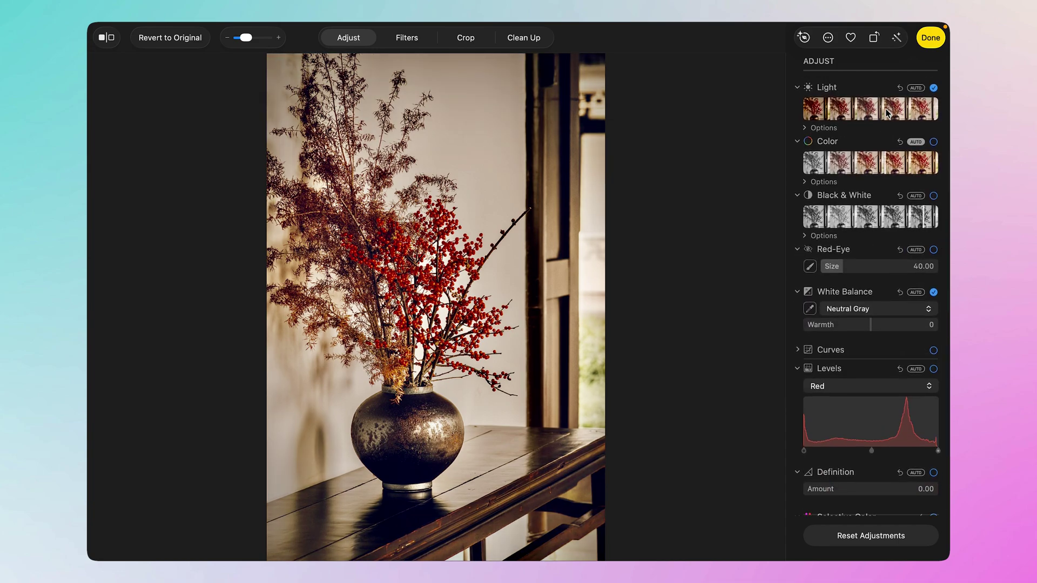
# - Finish editing the photo, return to the library, and close the Photos window
pyautogui.click(931, 38)
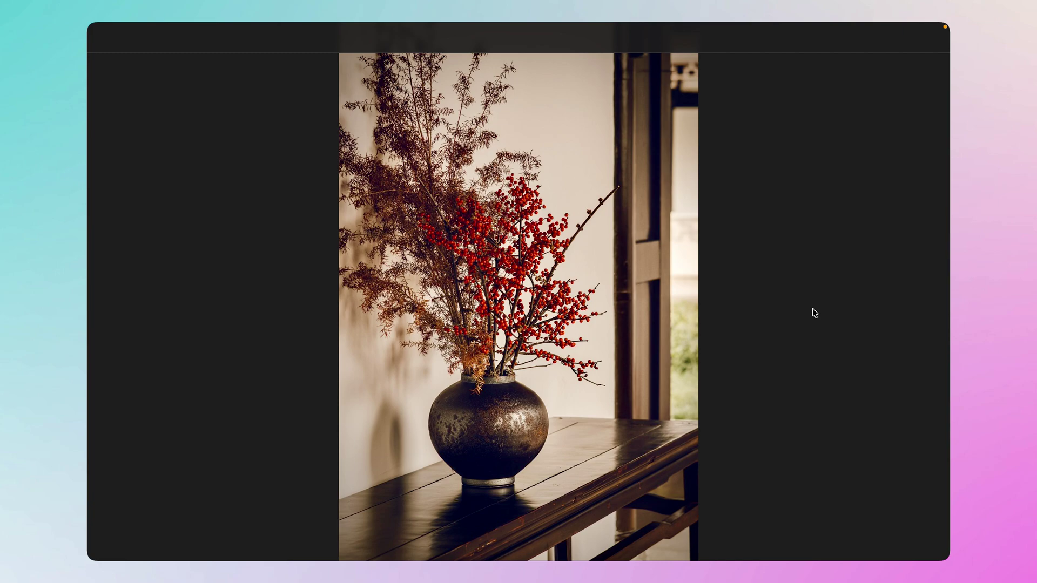
pyautogui.press('Escape')
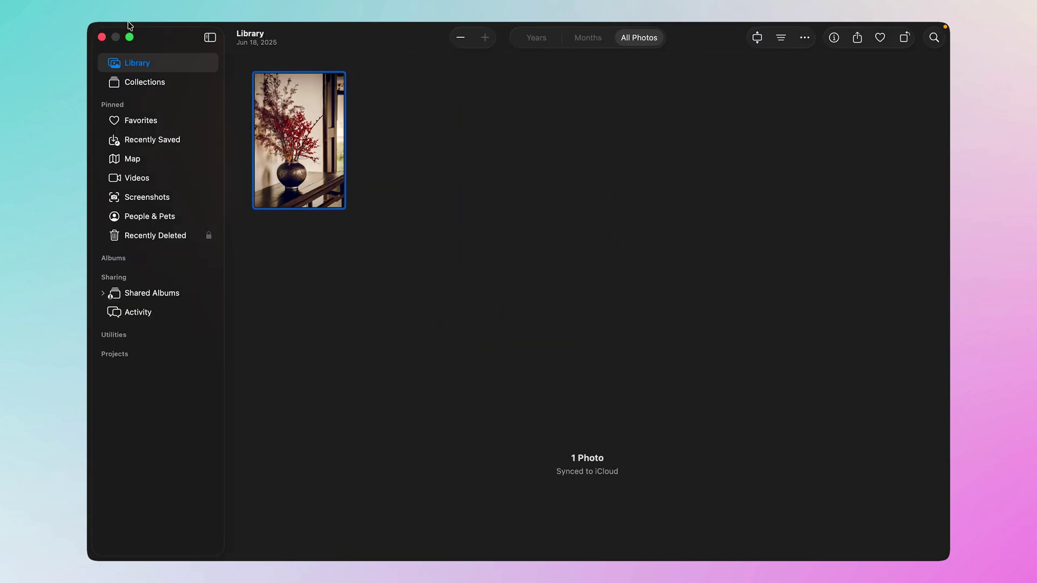
pyautogui.click(101, 37)
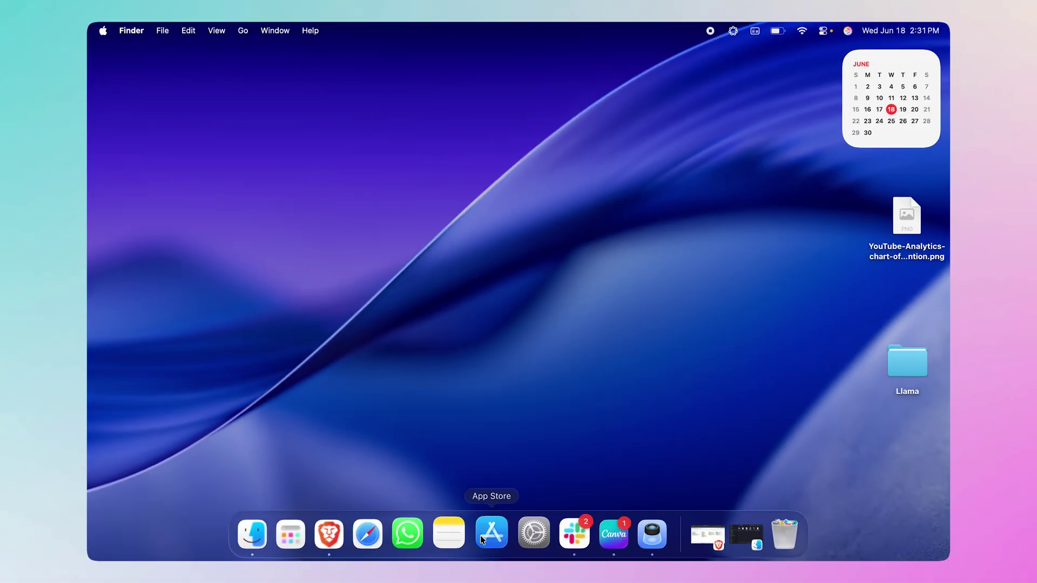
# - Switch to the App Store and search for "fotor"
pyautogui.click(481, 535)
pyautogui.click(144, 85)
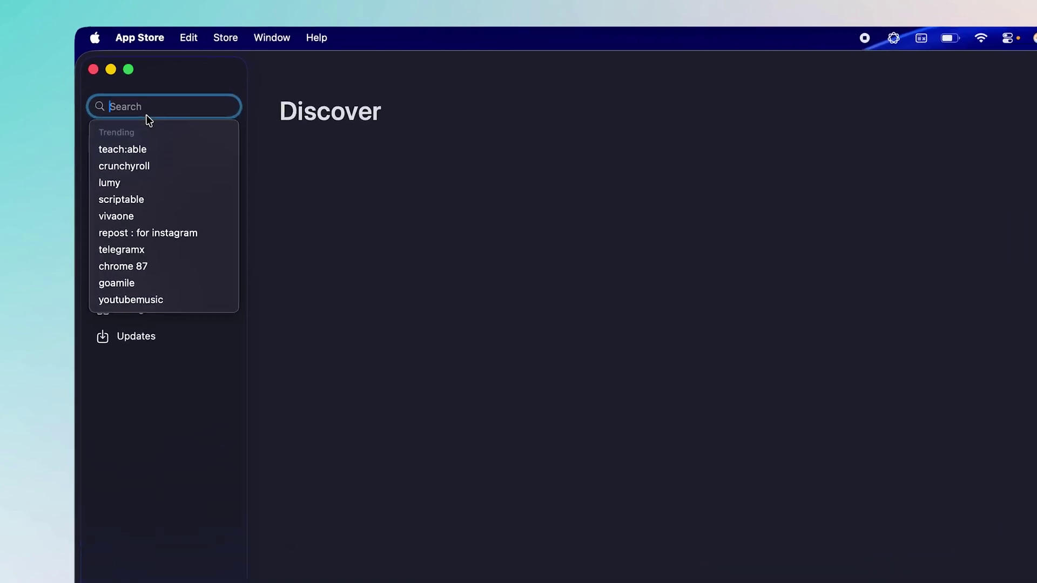
pyautogui.write('fotor')
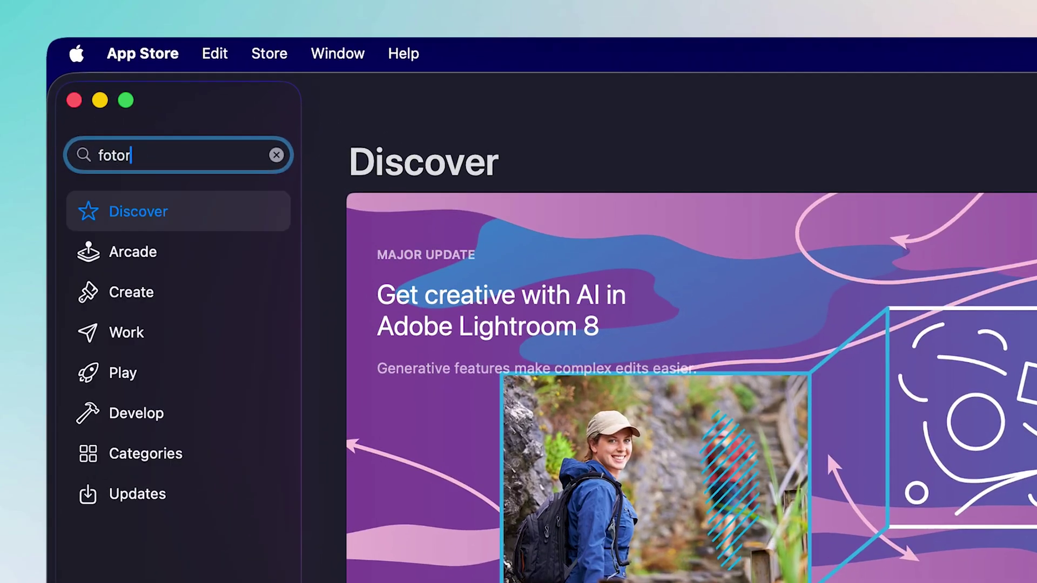
pyautogui.press('Return')
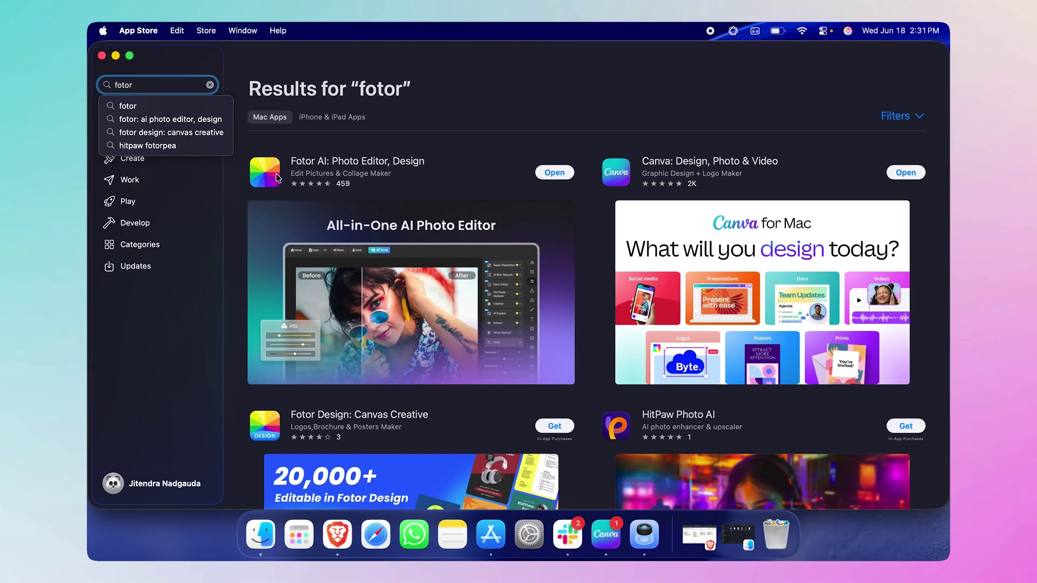
# - Look over the store page of Fotor AI: Photo Editor, Design, and close the App Store window
pyautogui.click(528, 190)
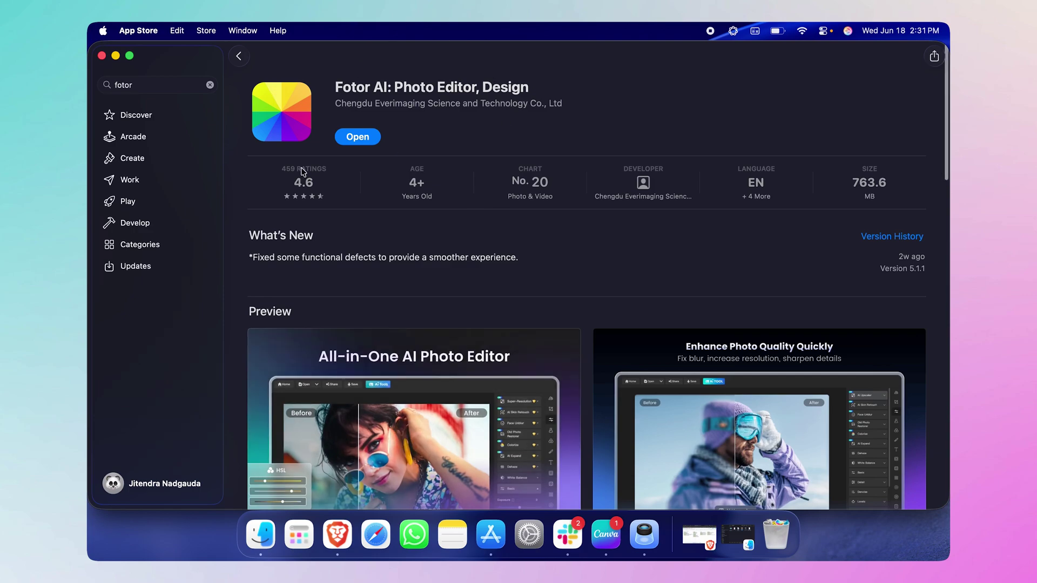
pyautogui.scroll(-5, 516, 120)
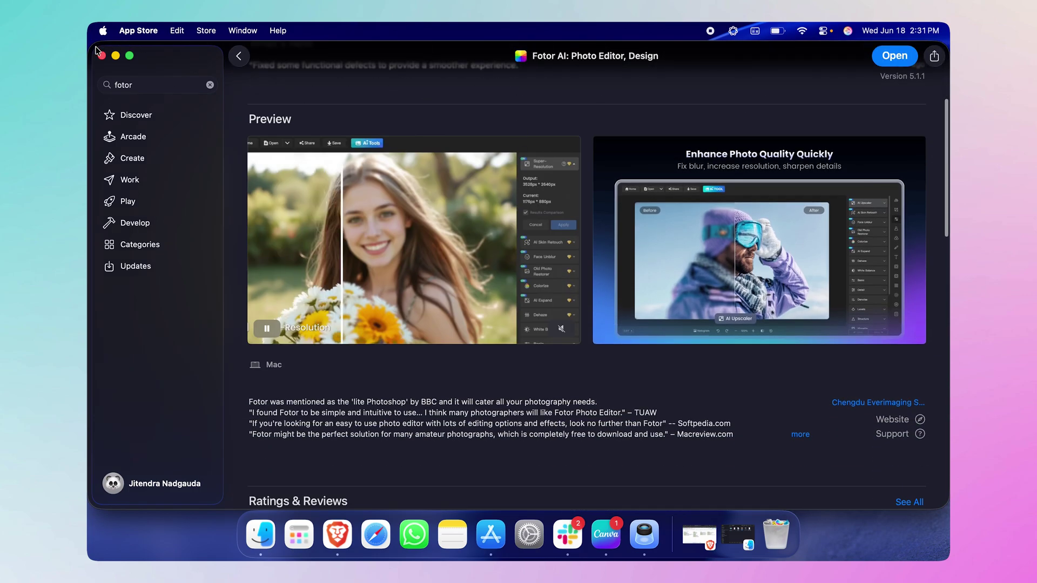
pyautogui.click(101, 55)
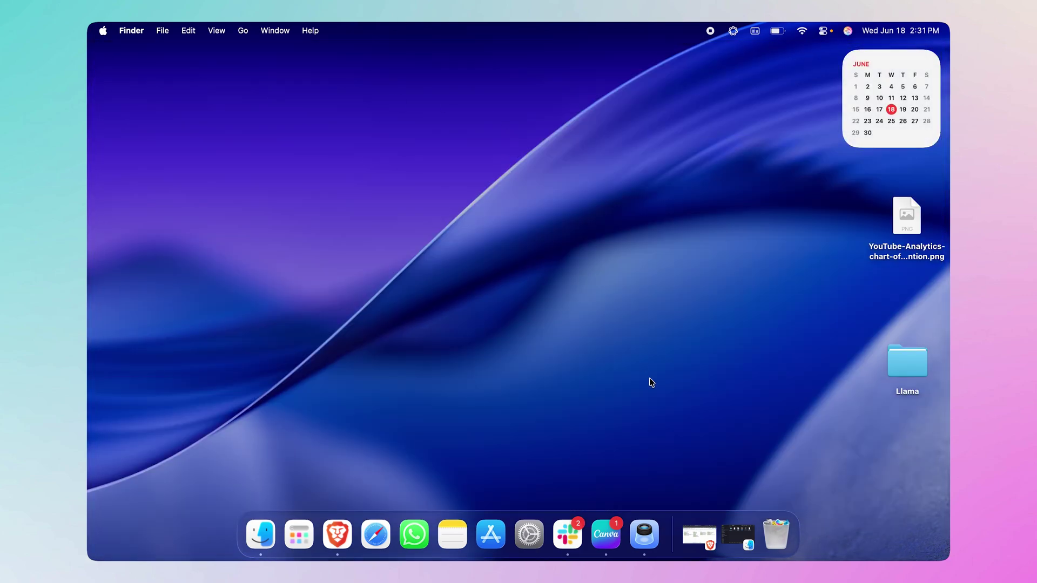
# - Launch Fotor Photo Editor and expand its window to full screen
pyautogui.press('super+space')
pyautogui.write('fotor')
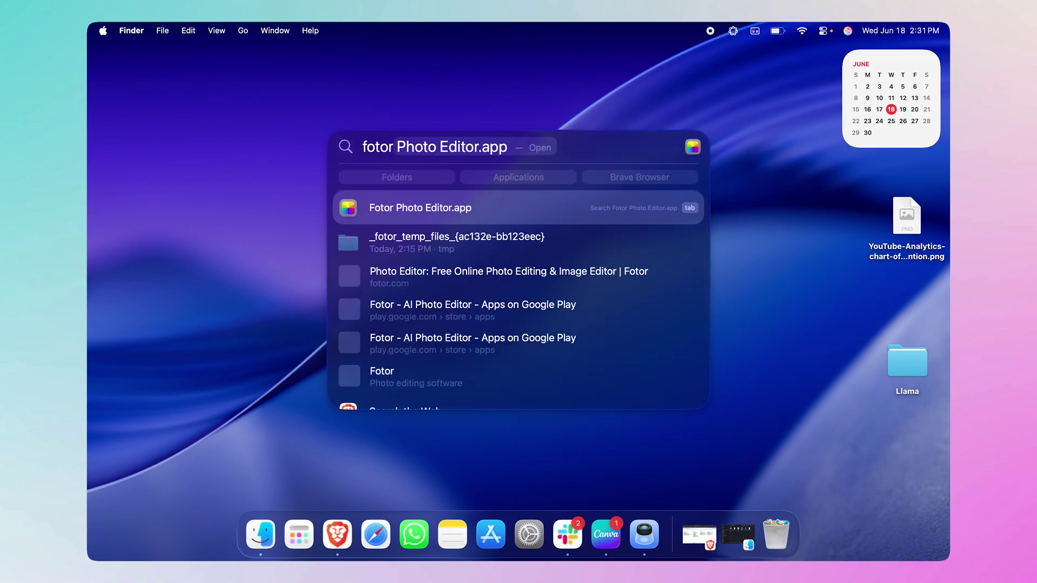
pyautogui.press('Return')
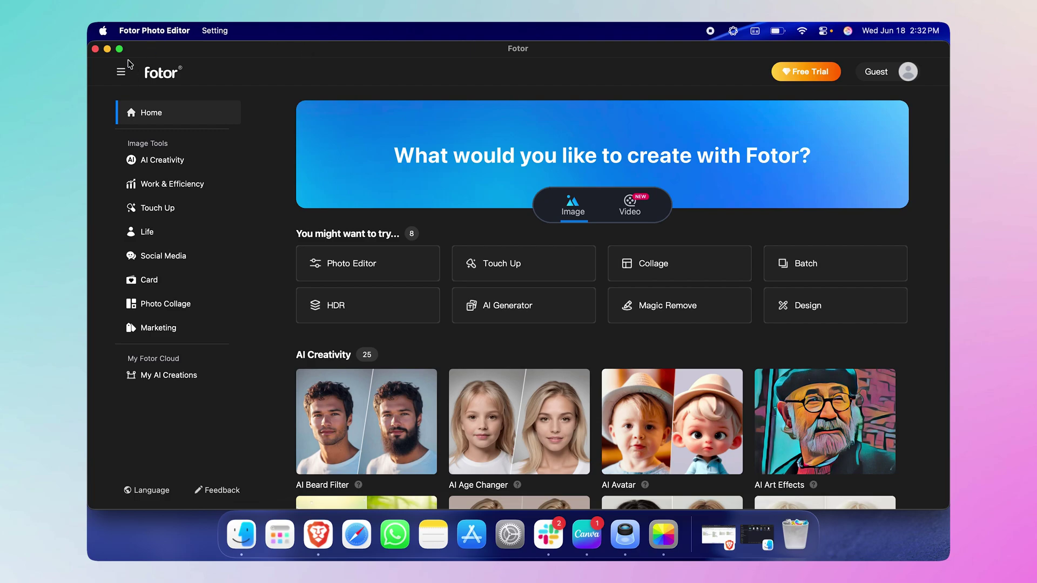
pyautogui.click(120, 48)
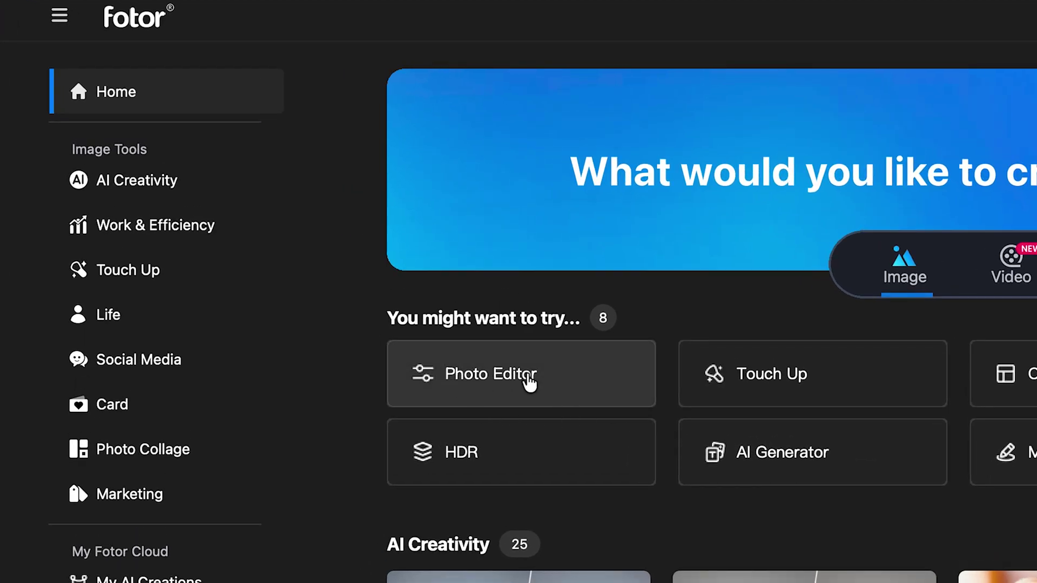
# - Start Fotor's Photo Editor and open Image.jpg from the Downloads folder
pyautogui.click(564, 394)
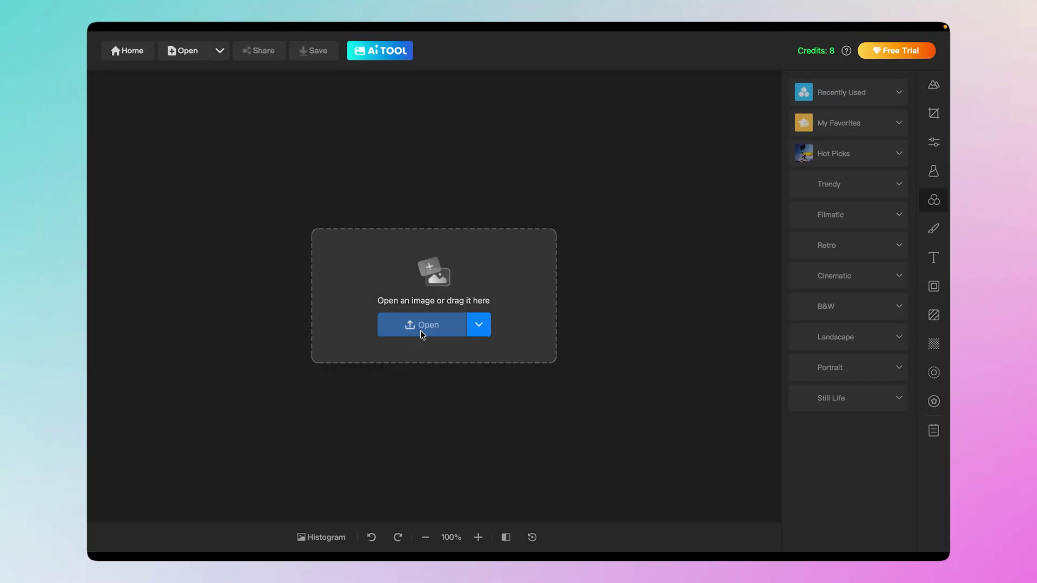
pyautogui.click(422, 334)
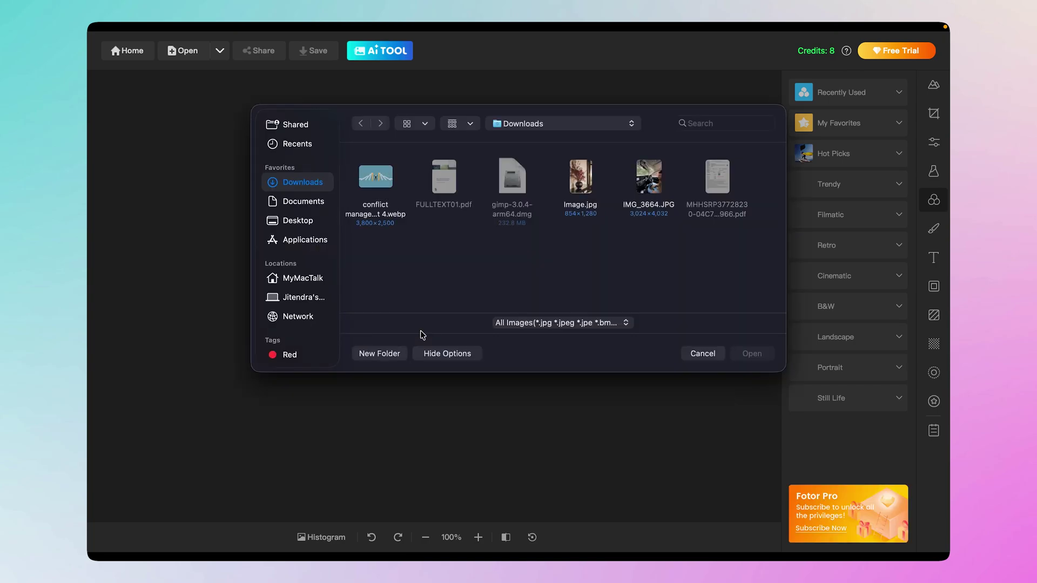
pyautogui.click(591, 192)
pyautogui.click(752, 354)
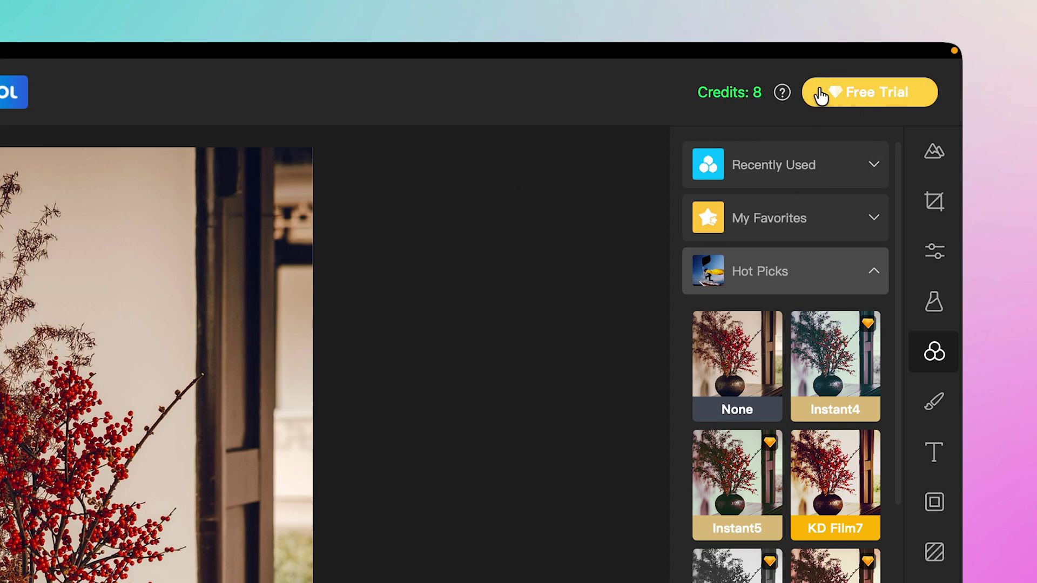
# - Try the KD Film7 filter from Hot Picks at intensity 50, and reset the filter to None
pyautogui.click(13, 92)
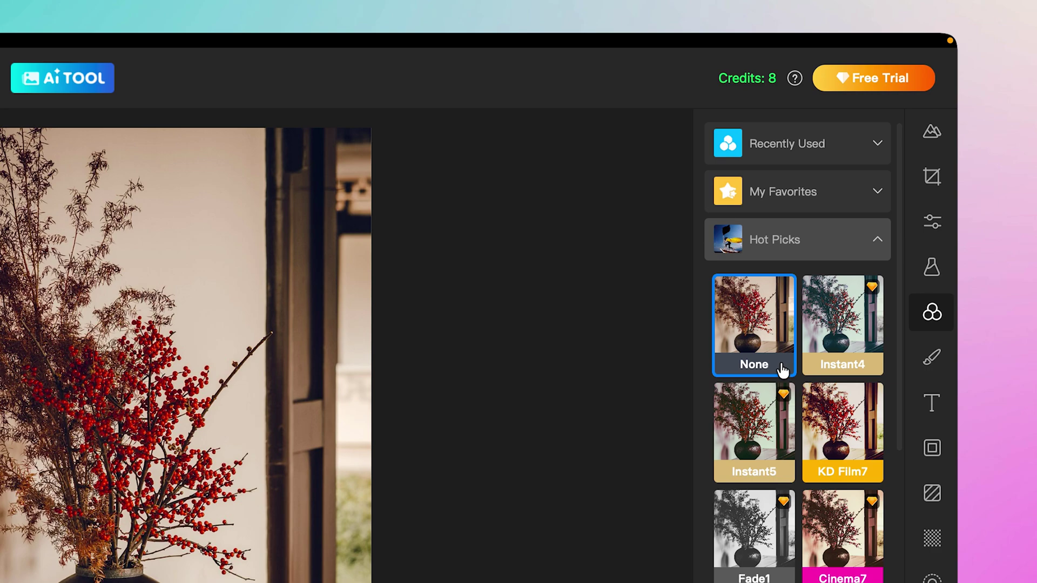
pyautogui.click(844, 433)
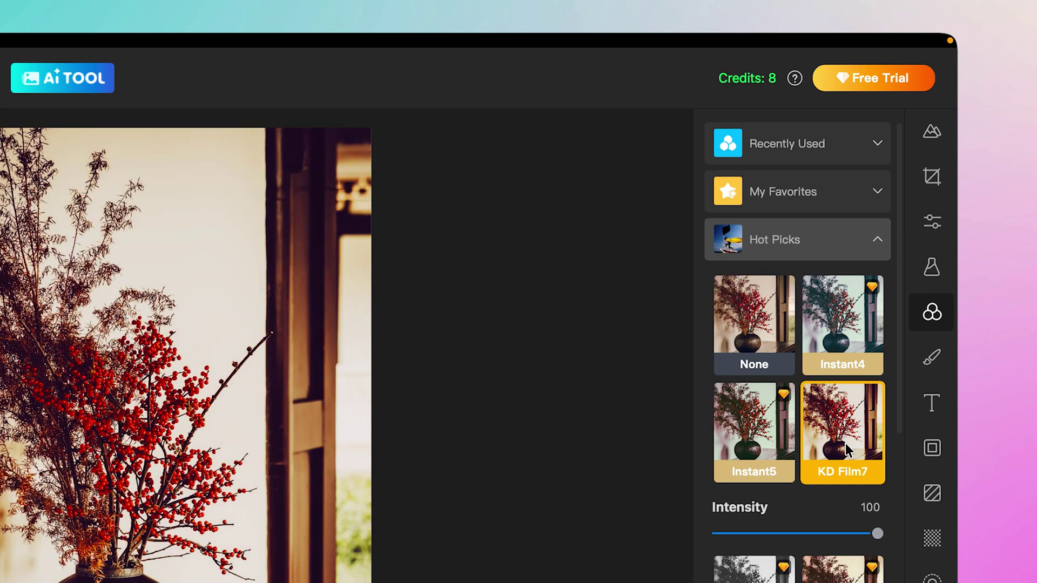
pyautogui.moveTo(877, 533); pyautogui.dragTo(869, 535)
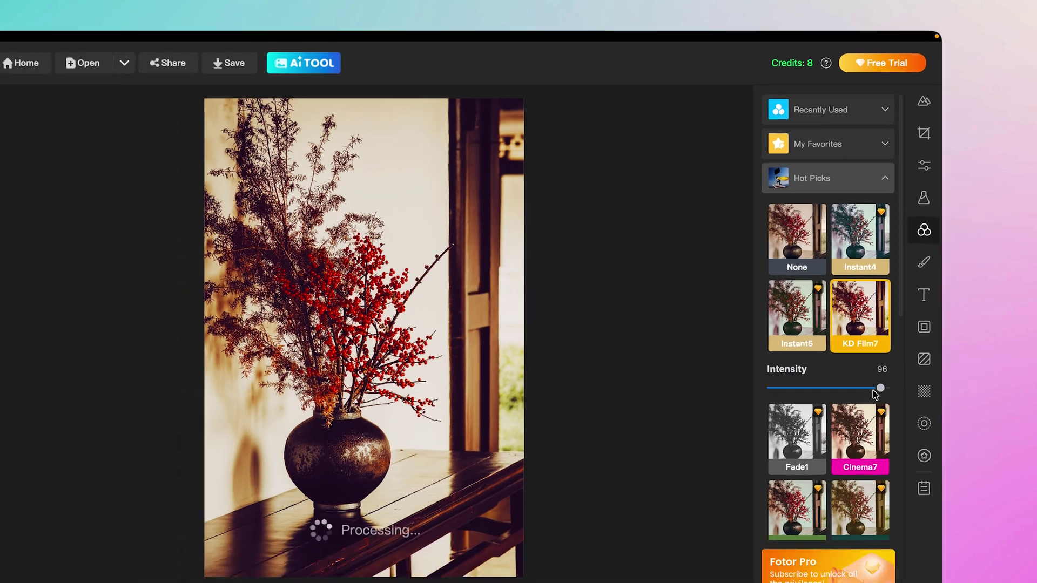
pyautogui.moveTo(875, 395); pyautogui.dragTo(829, 395)
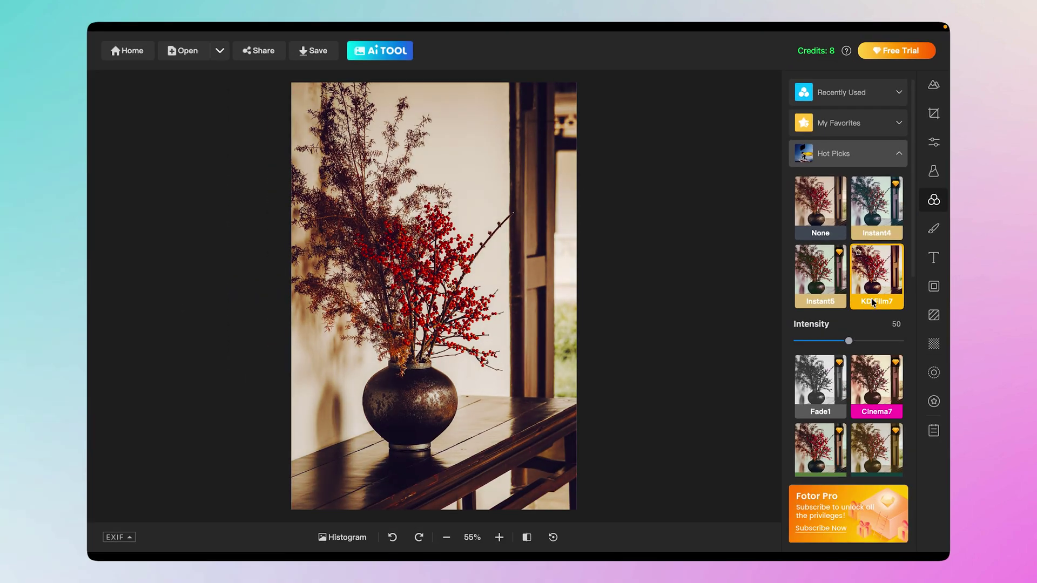
pyautogui.scroll(-2, 873, 302)
pyautogui.scroll(2, 864, 281)
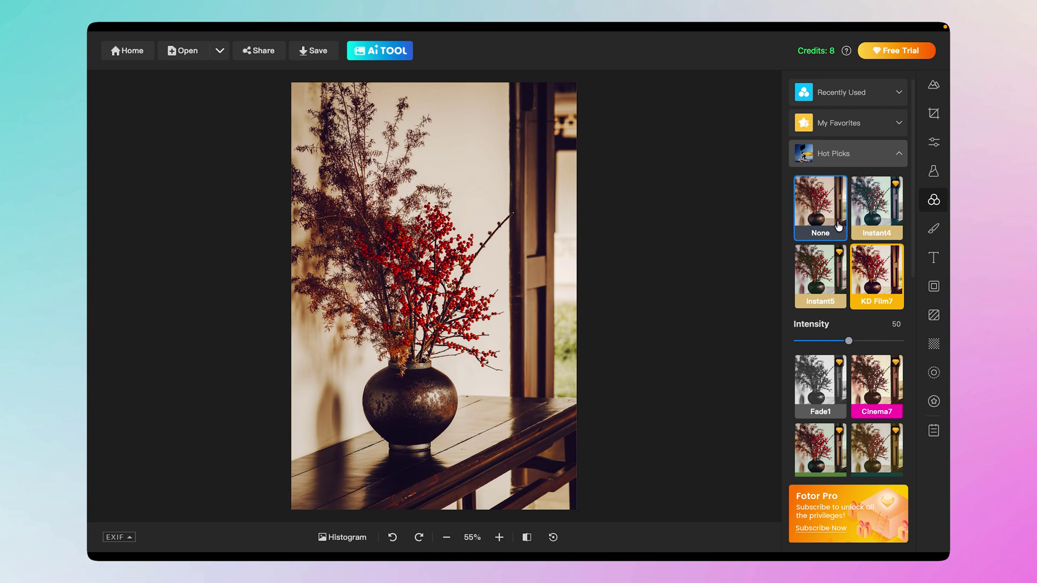
pyautogui.click(838, 226)
# - Collapse Hot Picks and look at the filters in the Trendy category
pyautogui.click(883, 156)
pyautogui.click(875, 183)
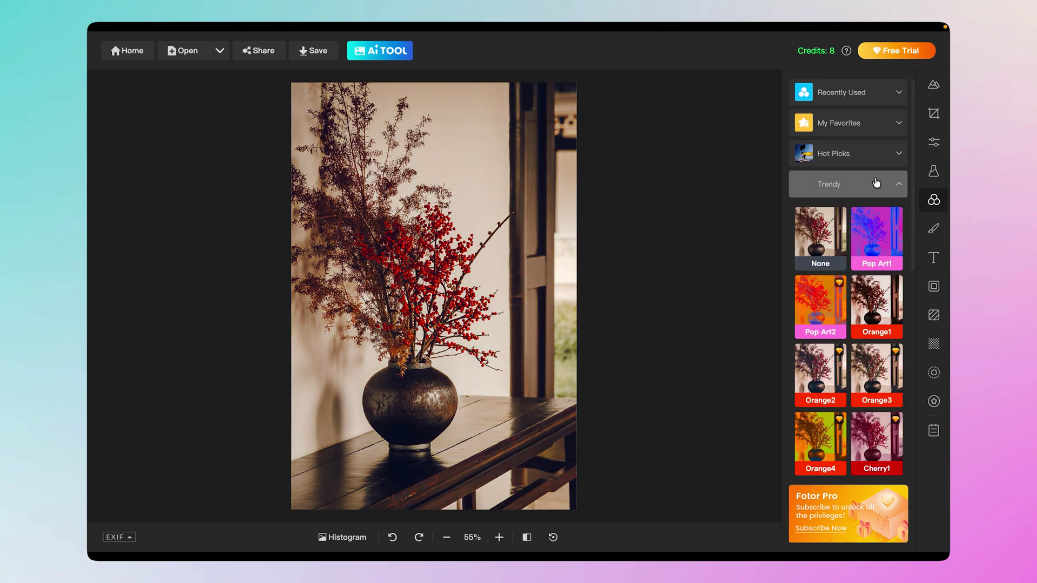
pyautogui.click(891, 184)
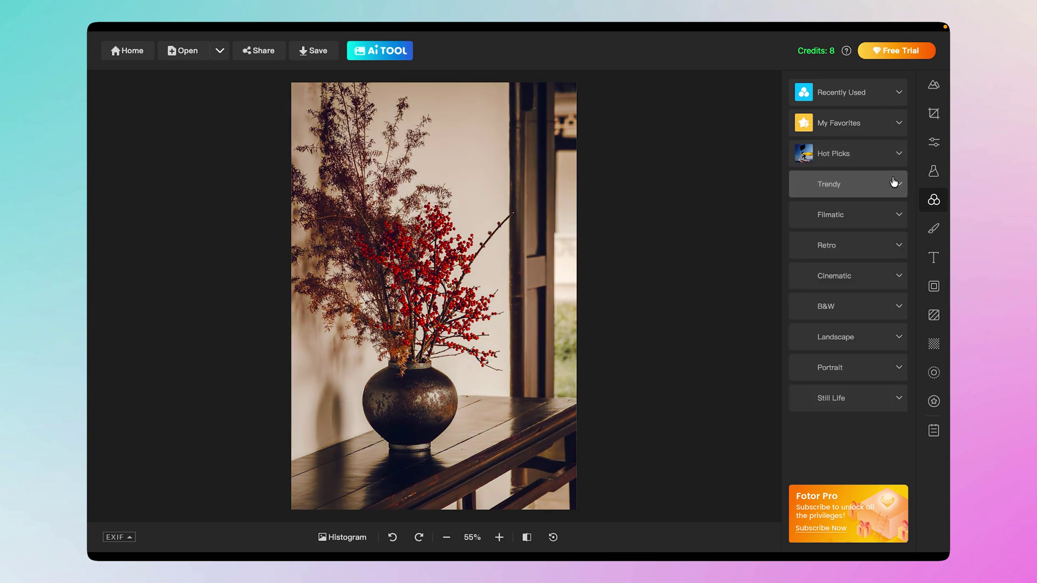
# - Try the KD Film1 filter from the Filmatic category at intensity 100
pyautogui.click(880, 224)
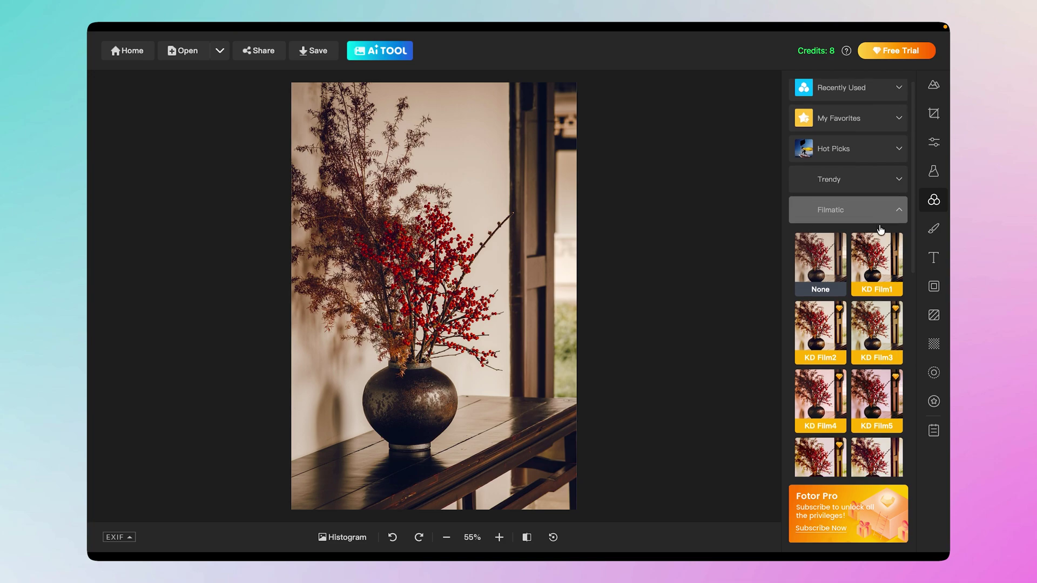
pyautogui.scroll(-2, 874, 254)
pyautogui.click(877, 196)
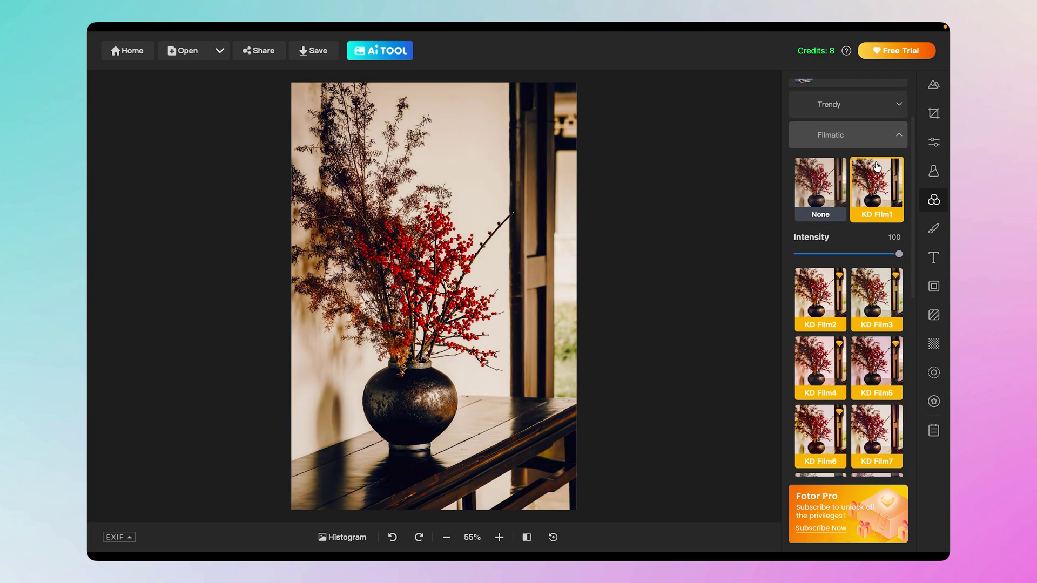
pyautogui.click(880, 135)
# - Look at the Cinematic filters, and apply the Classic2 filter from the B&W category
pyautogui.click(858, 287)
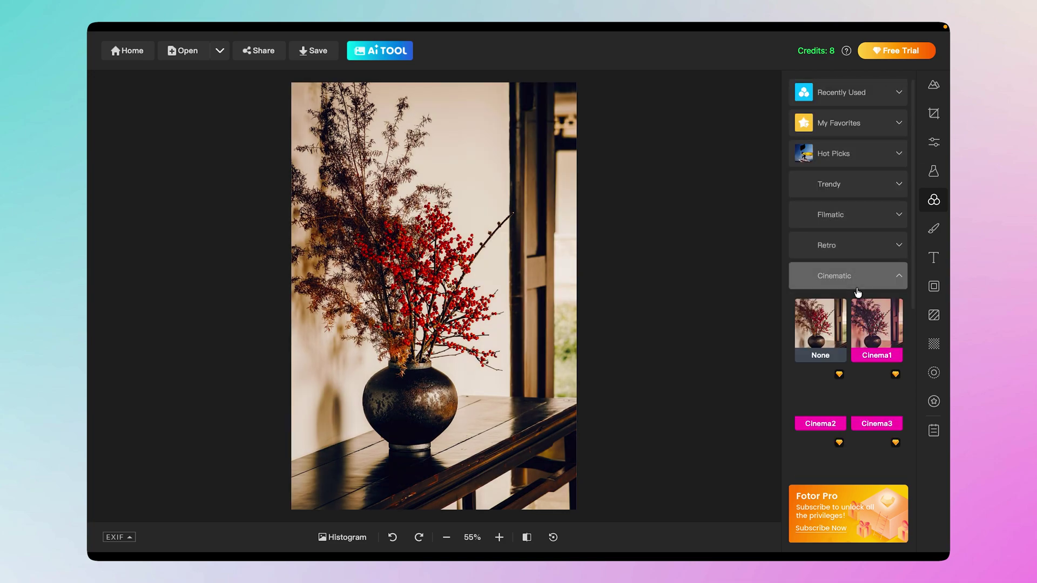
pyautogui.click(858, 288)
pyautogui.click(850, 306)
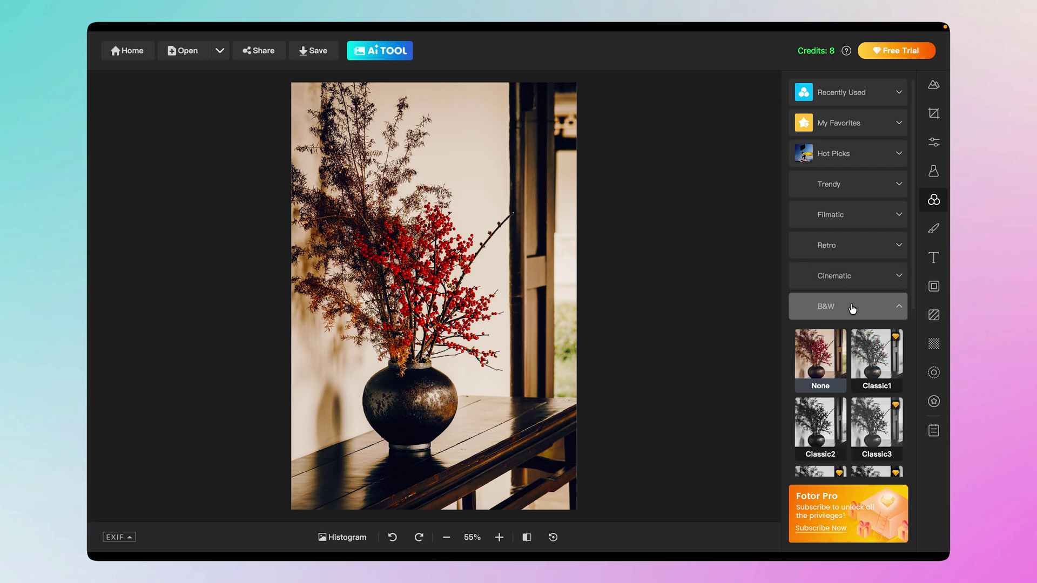
pyautogui.scroll(-2, 842, 319)
pyautogui.click(838, 332)
pyautogui.click(890, 204)
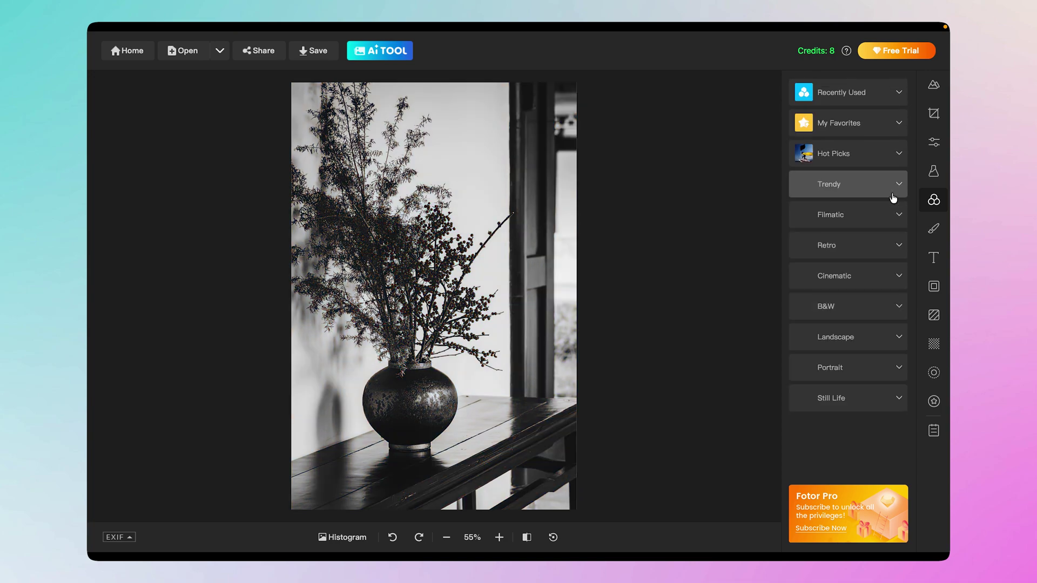
# - Try the Vibrant1 filter from the Landscape category, and apply the Vibrant2 filter at intensity 100
pyautogui.click(862, 340)
pyautogui.scroll(-2, 862, 324)
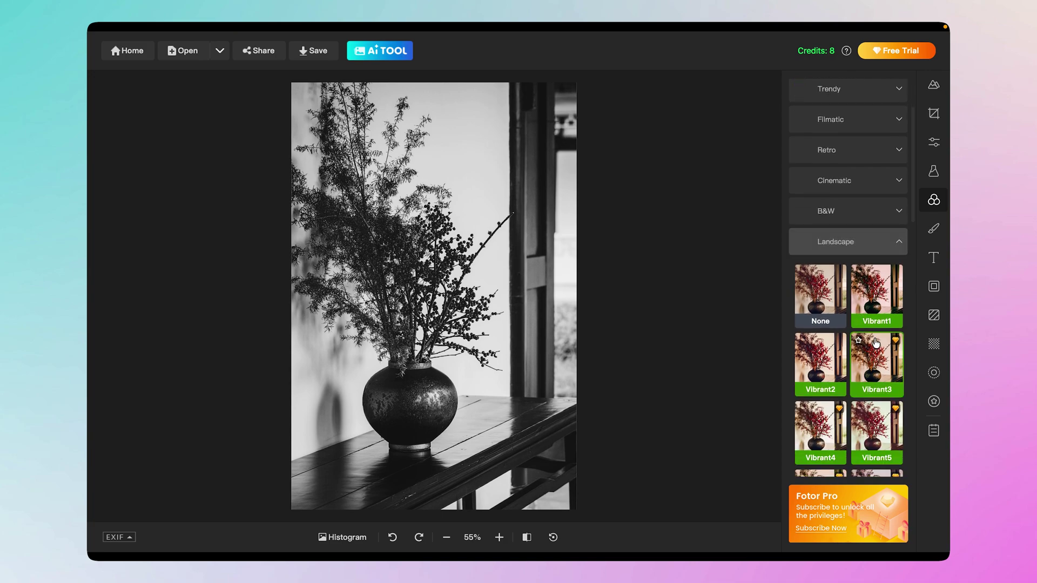
pyautogui.click(864, 323)
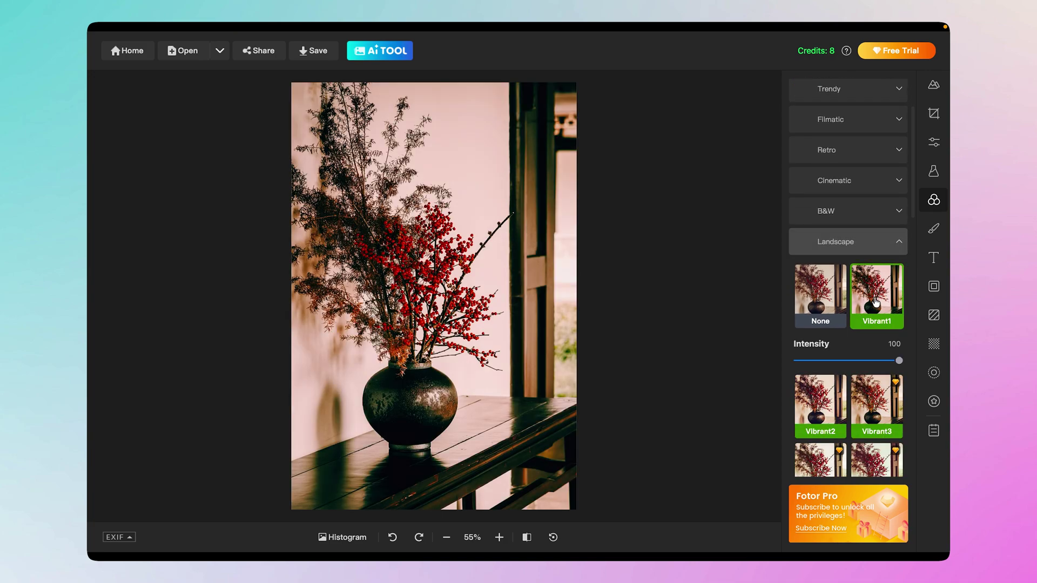
pyautogui.click(834, 402)
pyautogui.scroll(-3, 838, 391)
pyautogui.scroll(-2, 838, 389)
pyautogui.scroll(3, 864, 243)
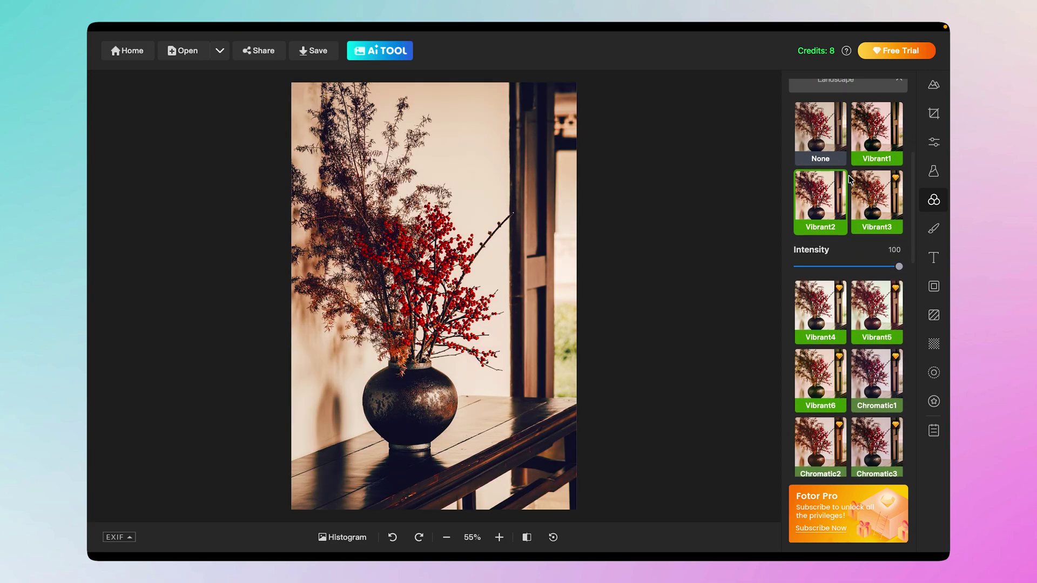
pyautogui.scroll(4, 871, 146)
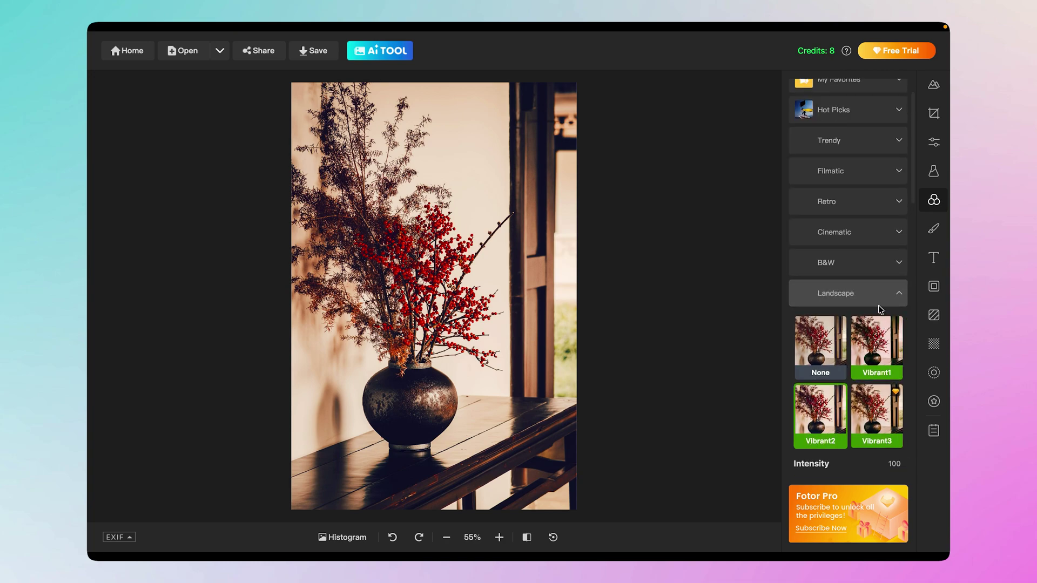
pyautogui.scroll(1, 882, 278)
# - Add the Instant4 filter from Hot Picks to My Favorites, and remove it from the favorites again
pyautogui.click(864, 123)
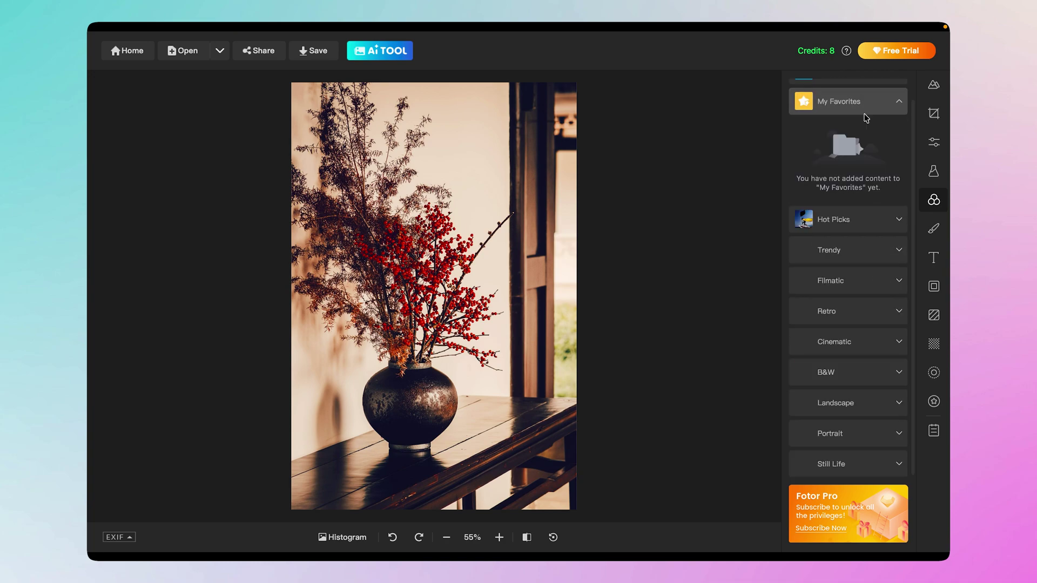
pyautogui.click(857, 222)
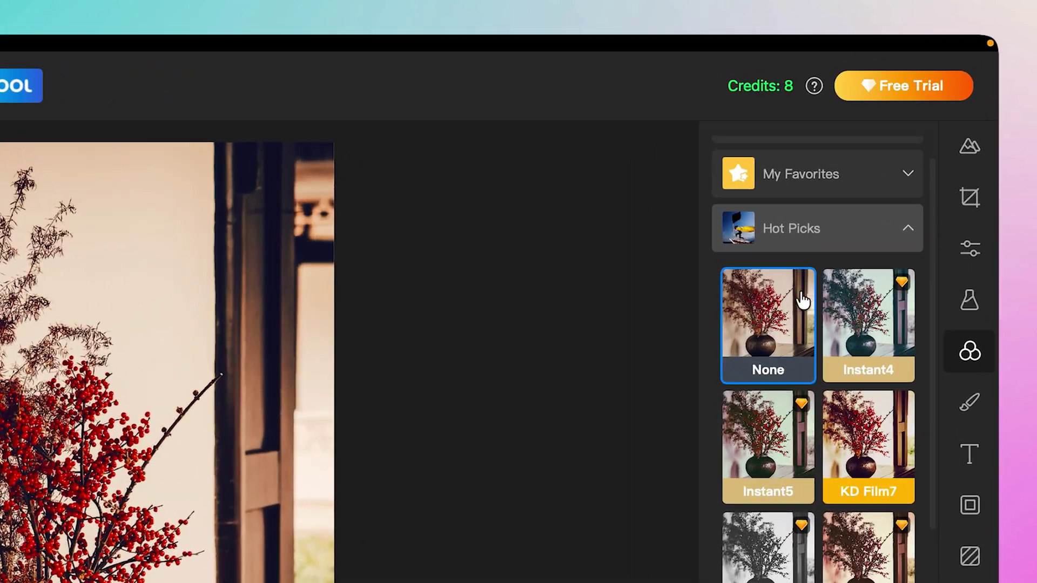
pyautogui.click(834, 282)
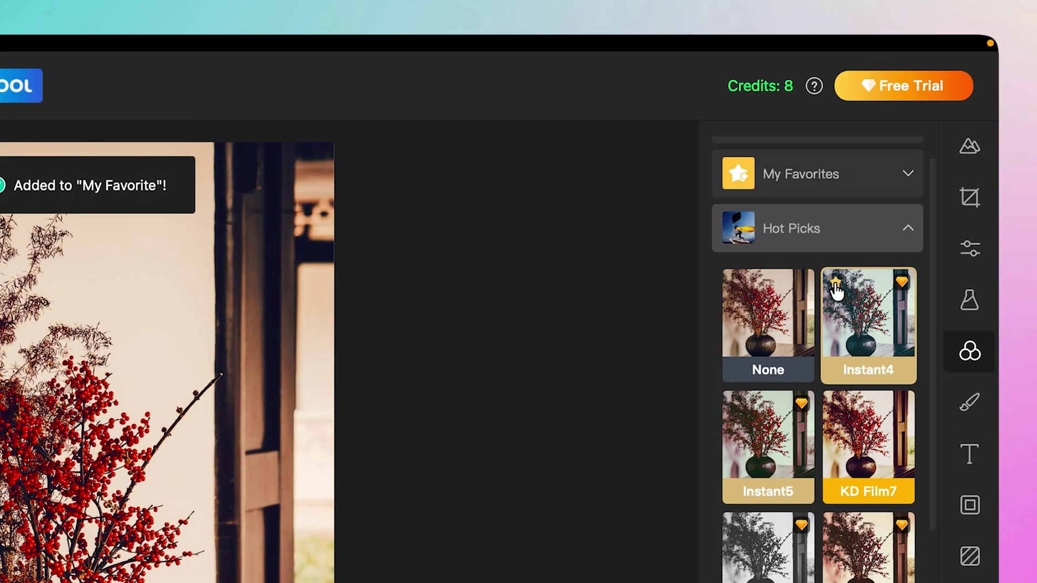
pyautogui.click(831, 202)
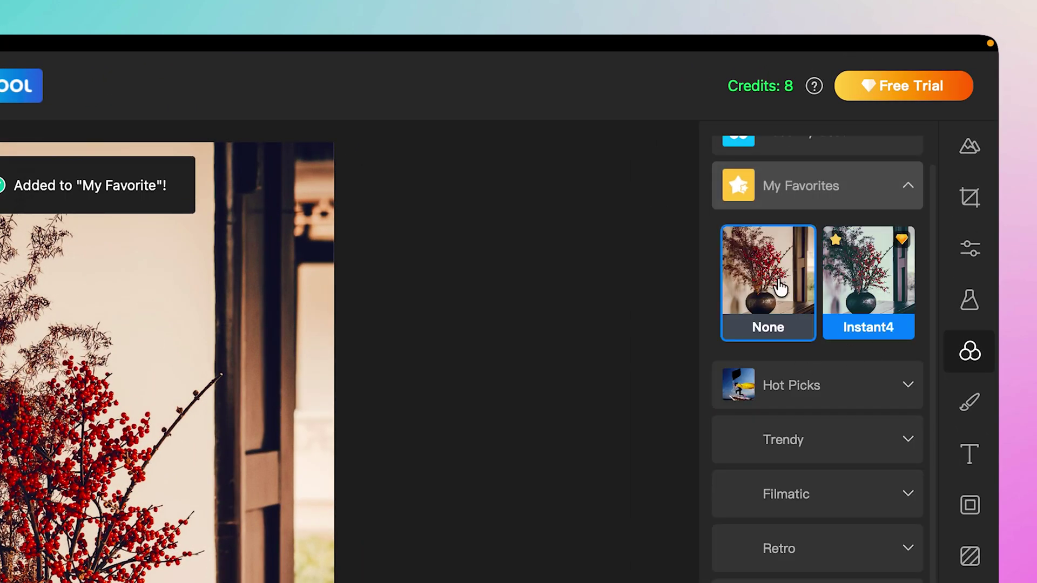
pyautogui.click(848, 232)
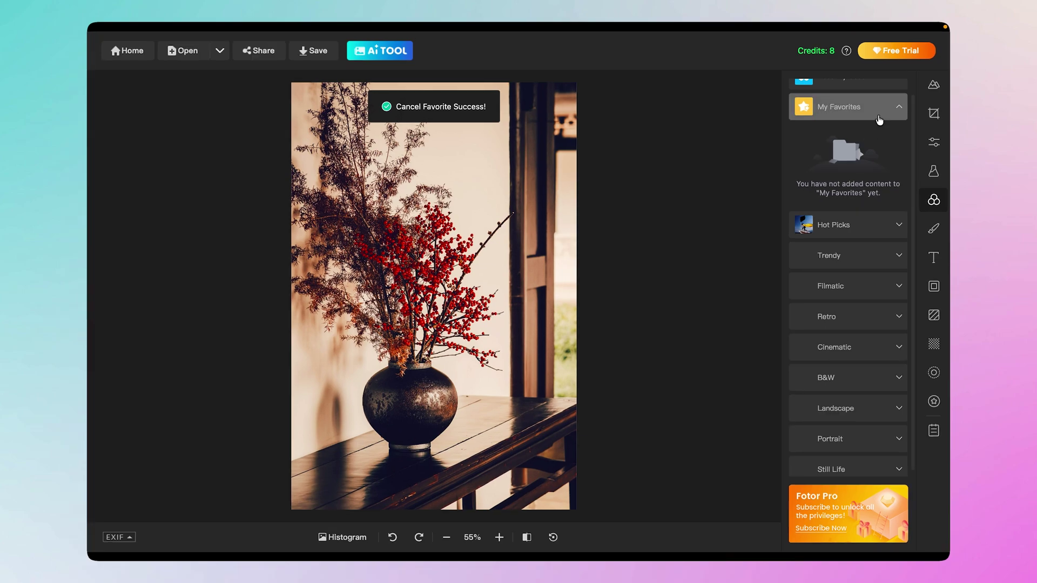
pyautogui.click(873, 211)
# - Shift the photo's white balance toward blue and magenta by lowering Temperature and Tint
pyautogui.click(937, 151)
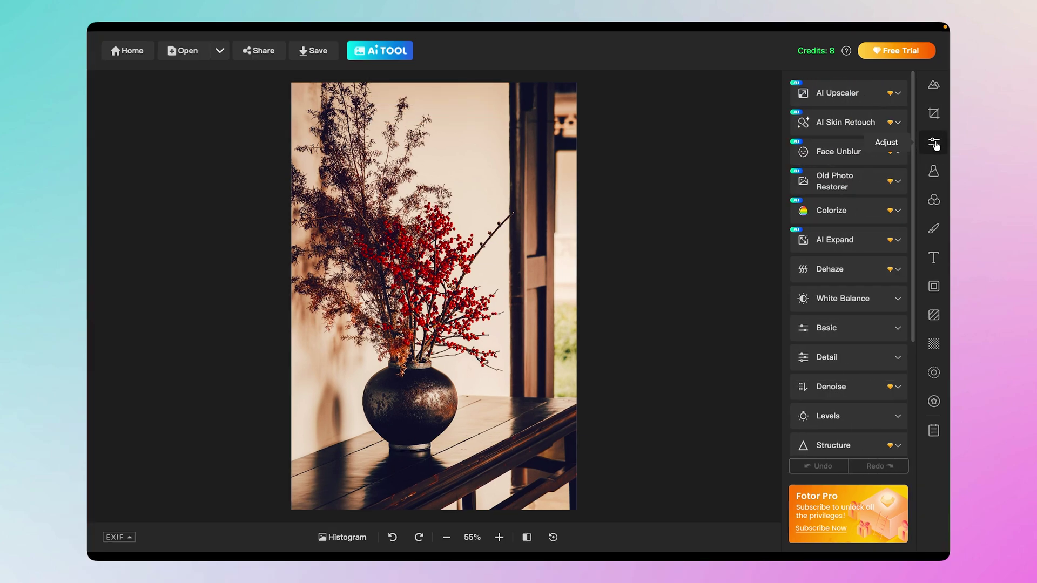
pyautogui.click(854, 298)
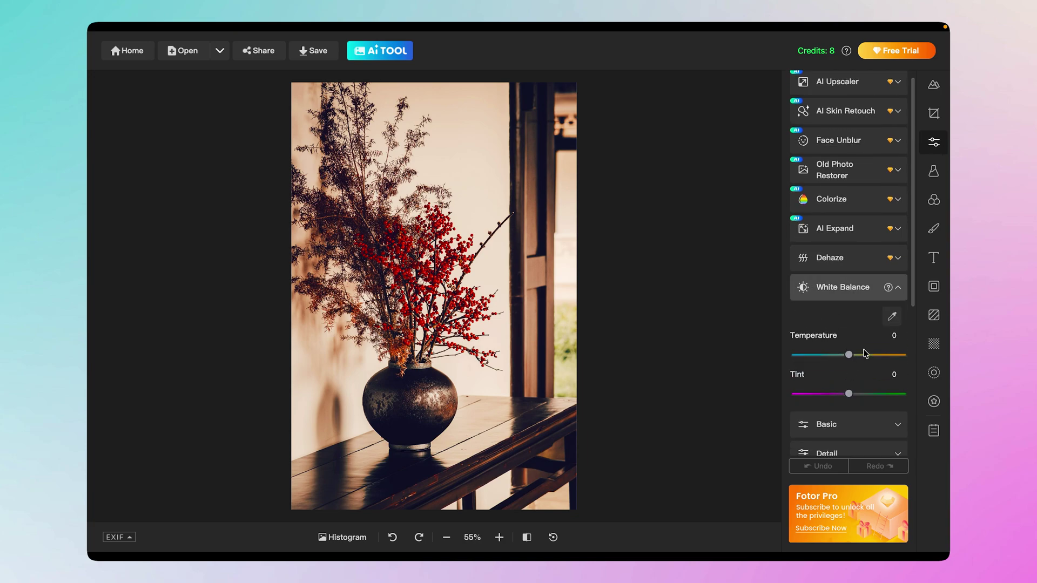
pyautogui.moveTo(849, 356)
pyautogui.mouseDown()
pyautogui.moveTo(875, 357)
pyautogui.moveTo(832, 358)
pyautogui.mouseUp()
pyautogui.moveTo(850, 398); pyautogui.dragTo(826, 395)
# - Raise the photo's contrast moderately in the Basic adjustments
pyautogui.click(867, 315)
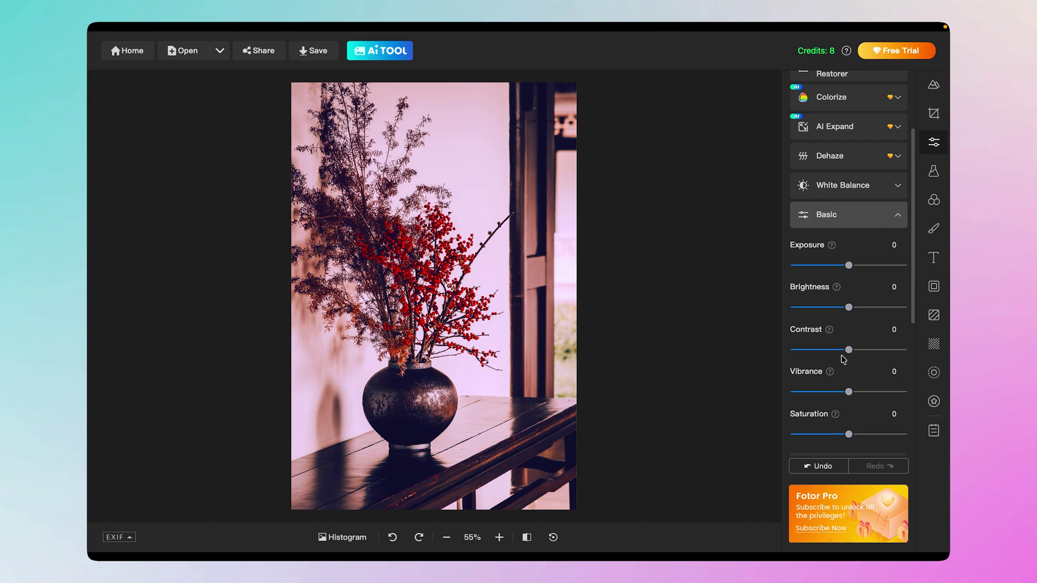
pyautogui.moveTo(855, 351)
pyautogui.mouseDown()
pyautogui.moveTo(837, 363)
pyautogui.moveTo(866, 362)
pyautogui.mouseUp()
pyautogui.click(876, 229)
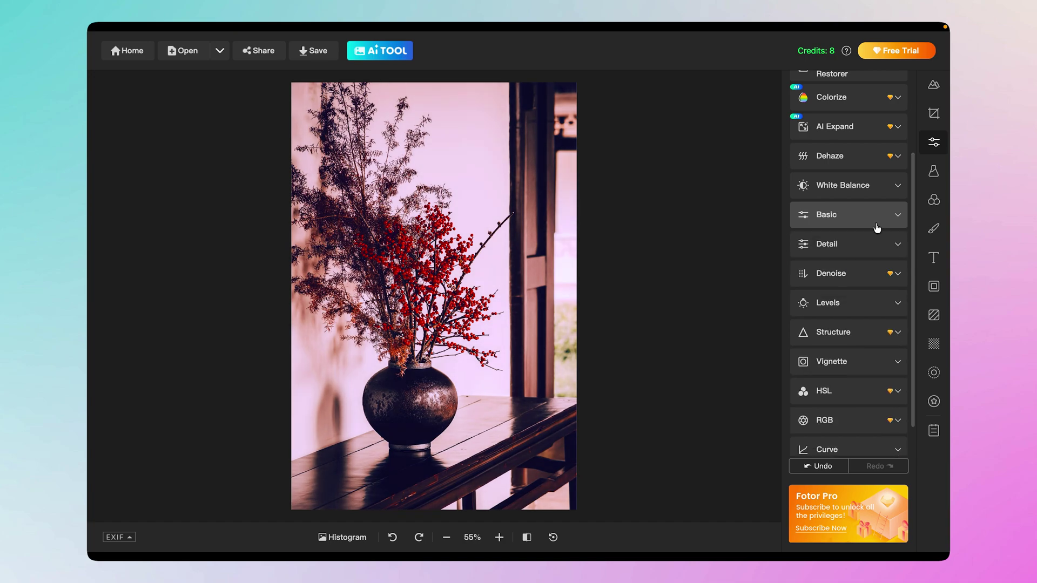
# - Set Sharpen to 35 in the Detail adjustments
pyautogui.click(873, 242)
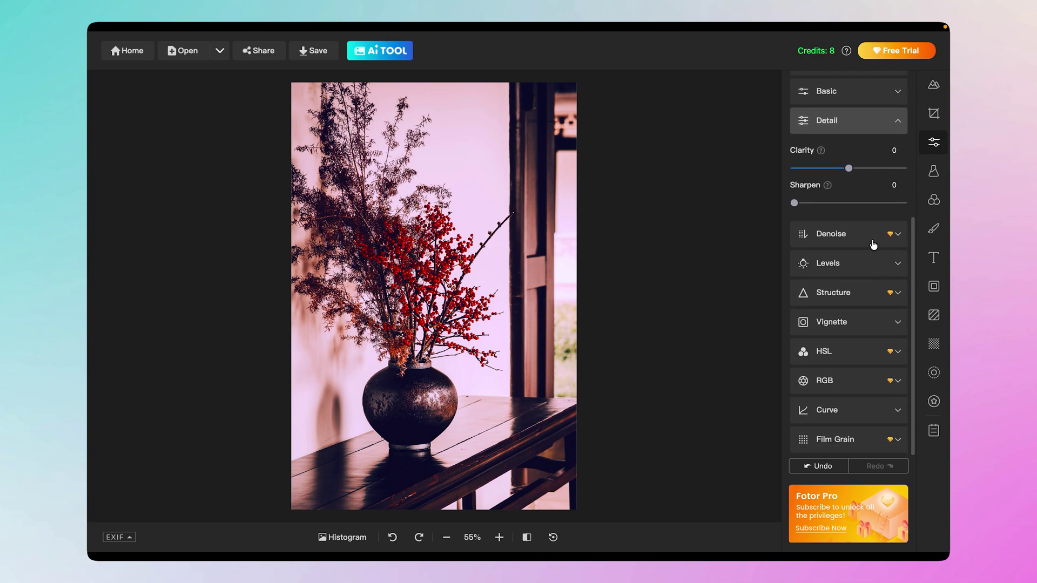
pyautogui.moveTo(818, 205); pyautogui.dragTo(832, 205)
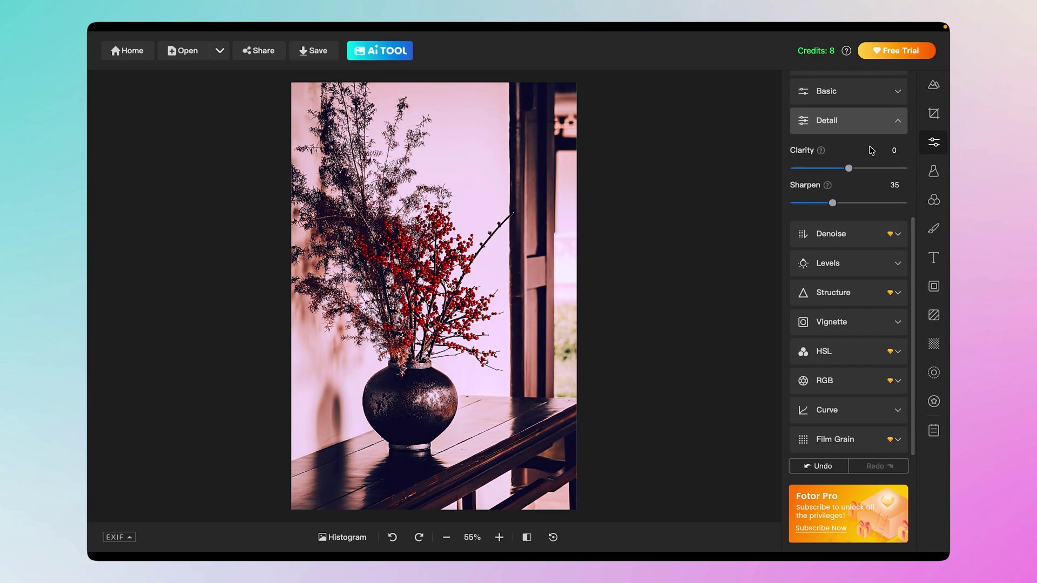
pyautogui.click(876, 130)
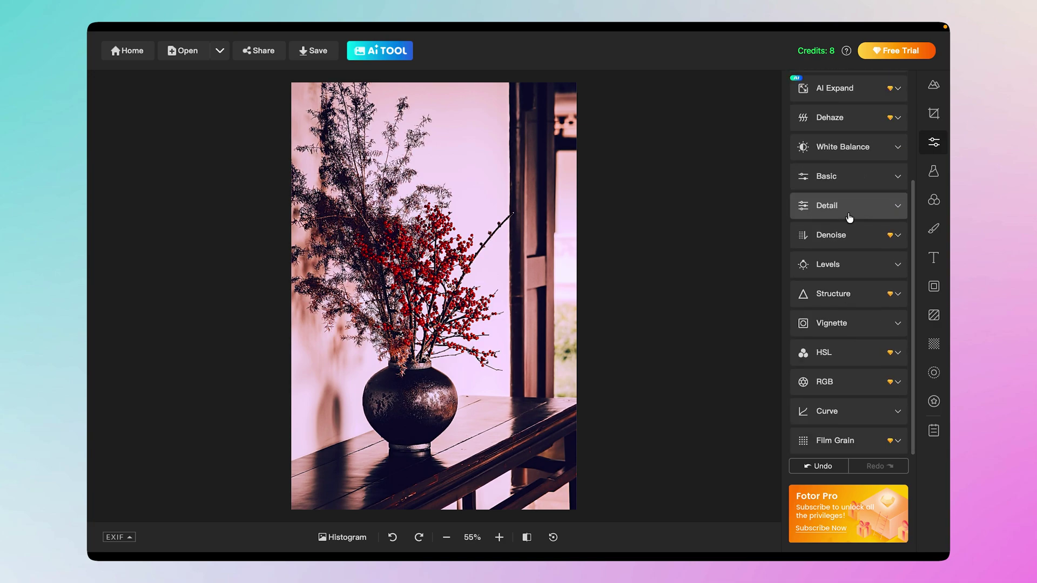
# - Examine the Straighten and Crop options without applying either to the photo
pyautogui.click(933, 114)
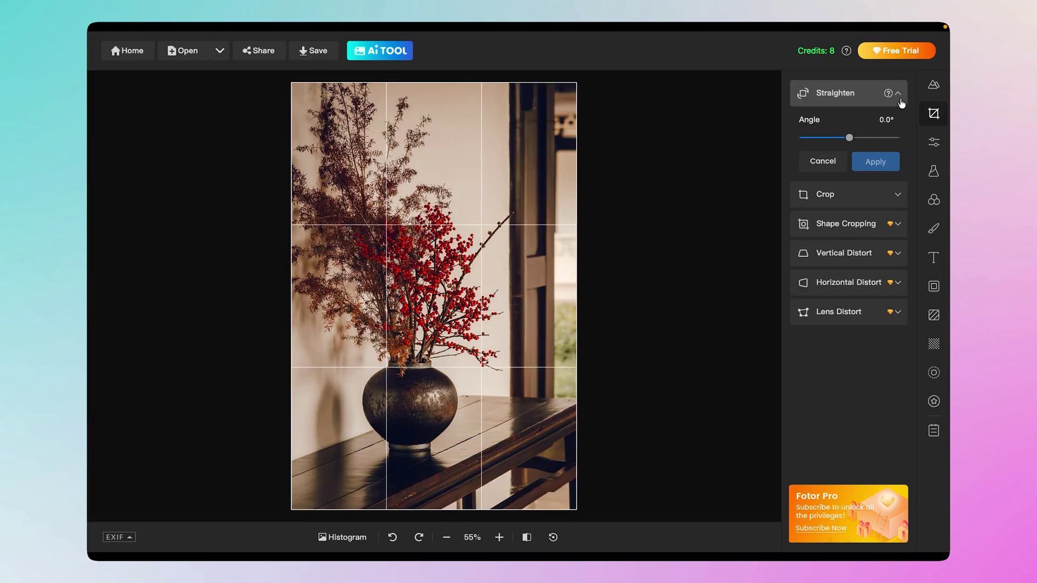
pyautogui.moveTo(851, 139)
pyautogui.mouseDown()
pyautogui.moveTo(834, 139)
pyautogui.moveTo(850, 140)
pyautogui.mouseUp()
pyautogui.click(853, 93)
pyautogui.click(938, 111)
pyautogui.click(867, 123)
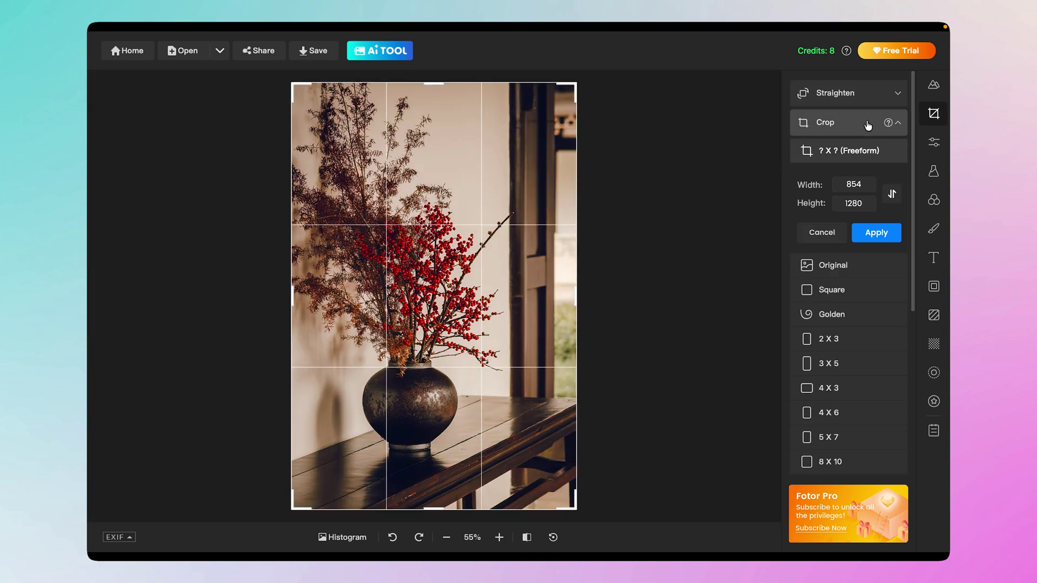
pyautogui.click(868, 124)
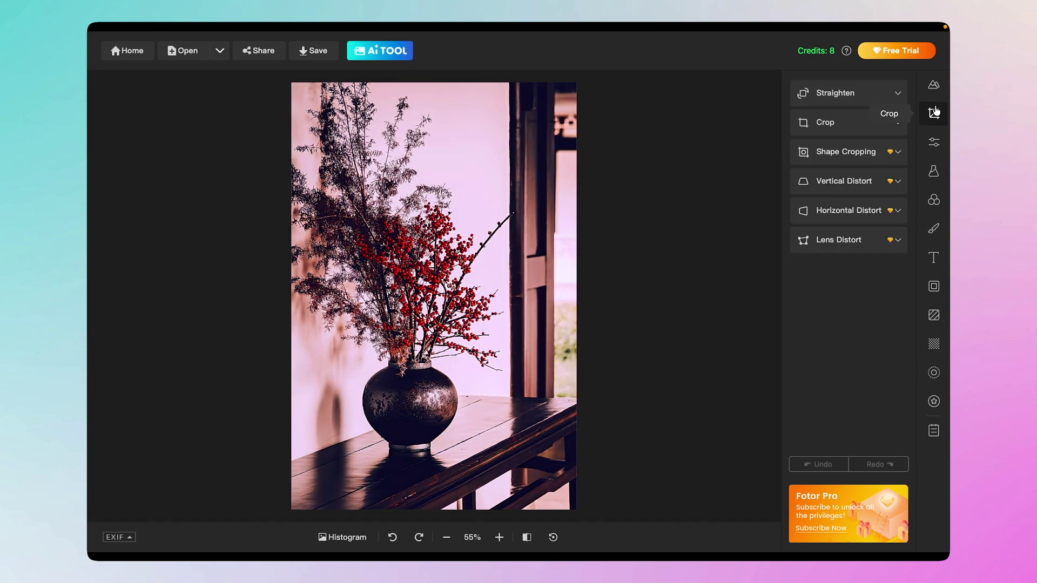
# - Dismiss the Fotor Pro discount offer without subscribing
pyautogui.click(930, 88)
pyautogui.click(269, 131)
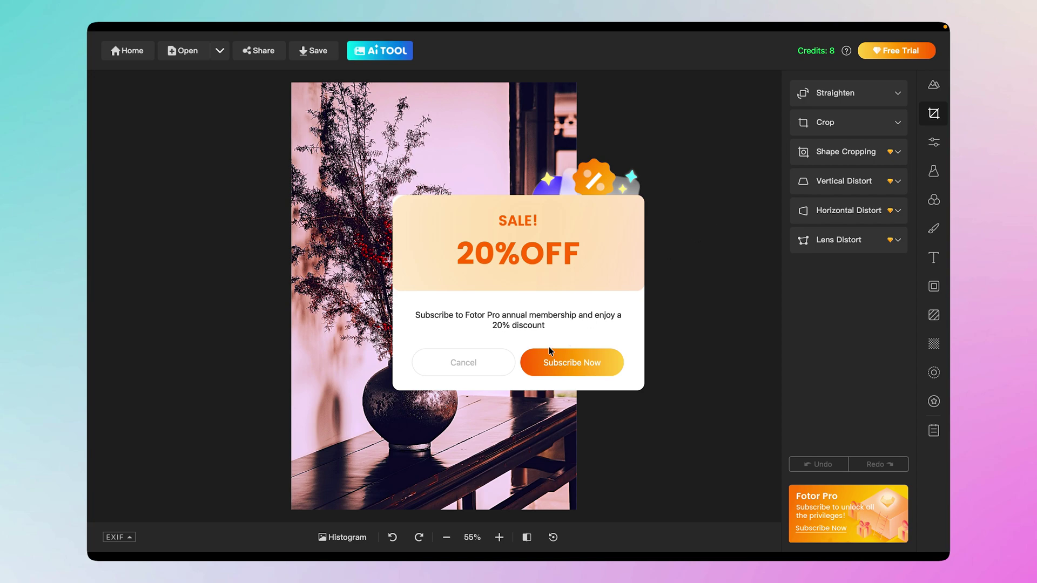
pyautogui.click(465, 372)
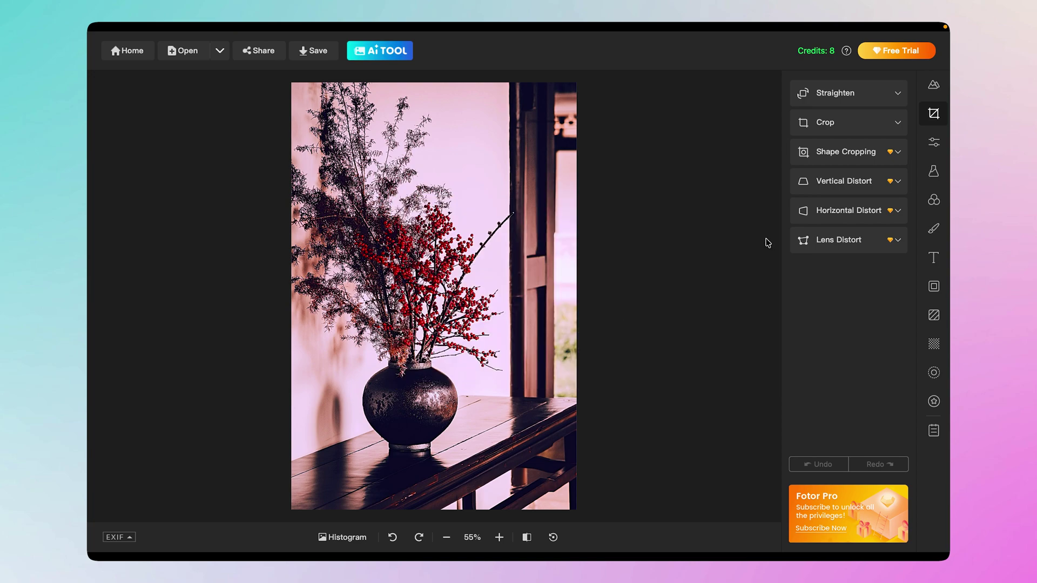
# - Look through the frame, texture and background options, and overlay a texture on the photo
pyautogui.click(933, 286)
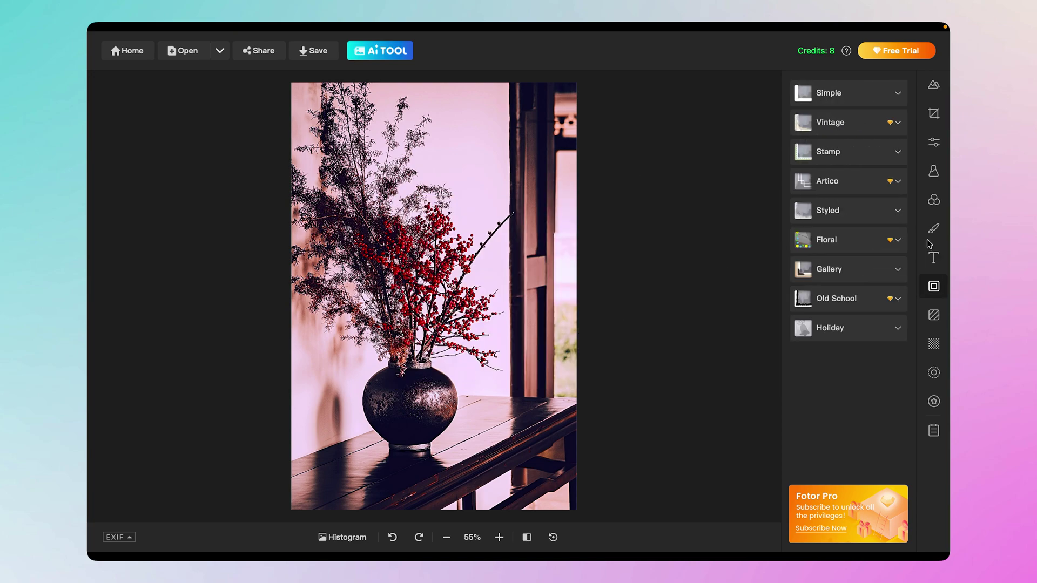
pyautogui.click(933, 344)
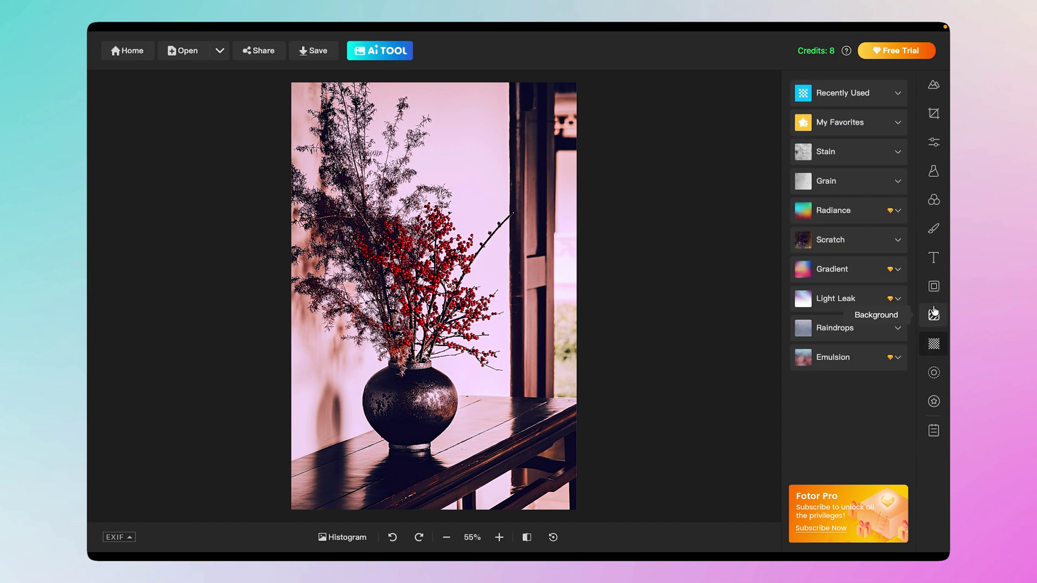
pyautogui.click(933, 316)
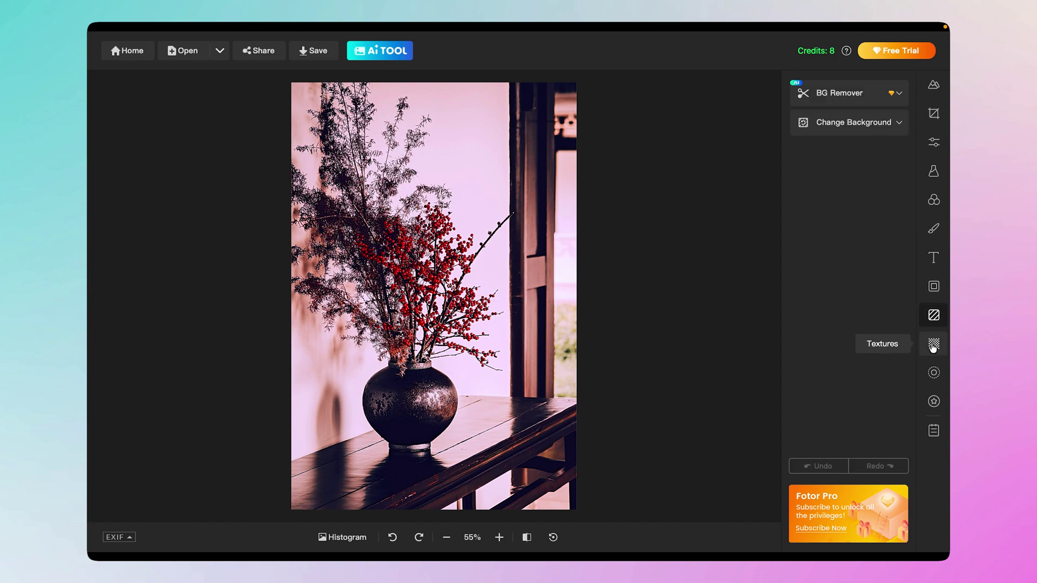
pyautogui.click(934, 344)
# - Try the Circle focus blur on the photo at successive apertures from F/16 to F/1.4
pyautogui.click(856, 119)
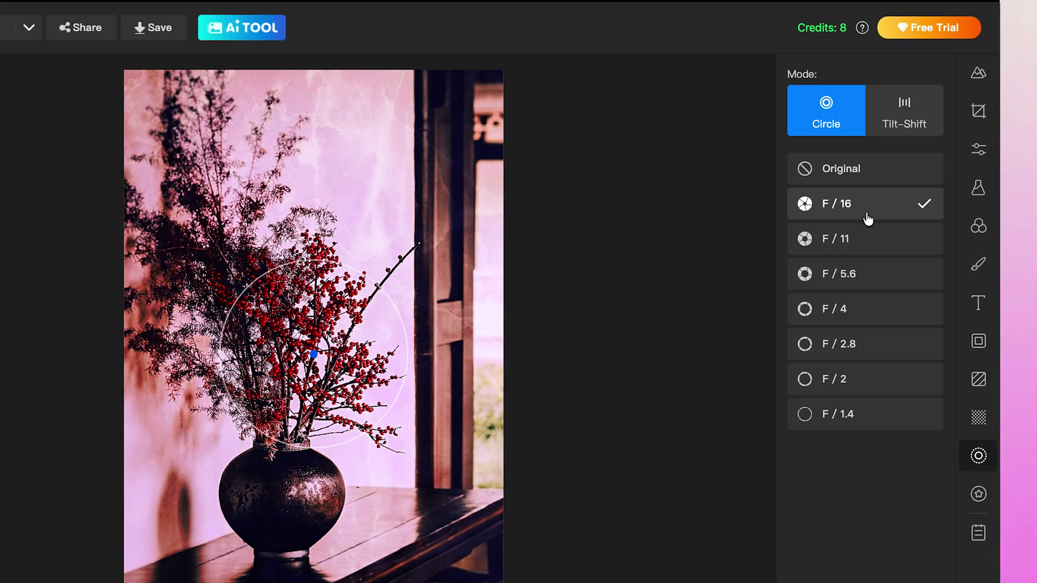
pyautogui.click(869, 238)
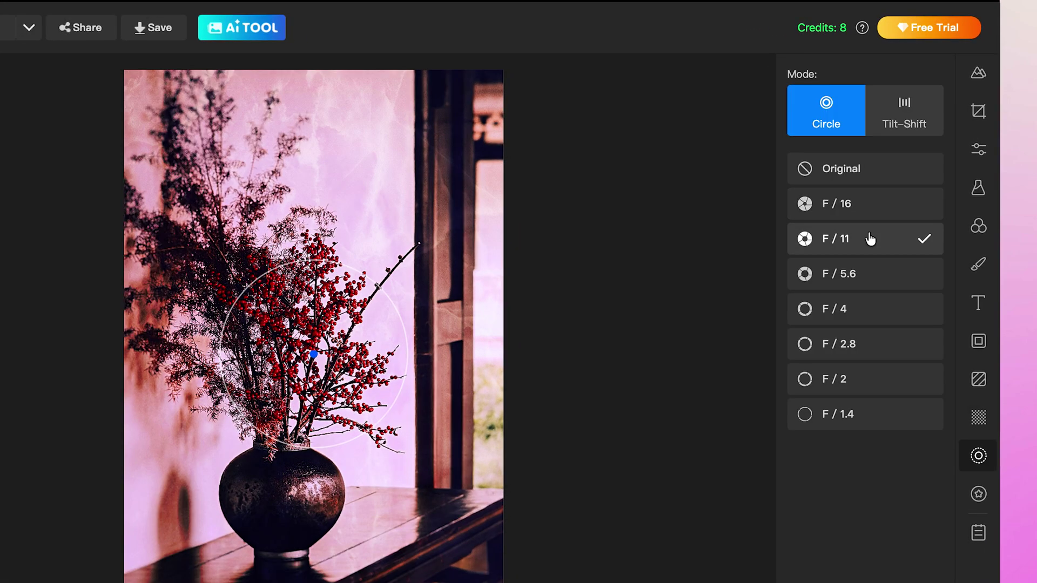
pyautogui.click(868, 273)
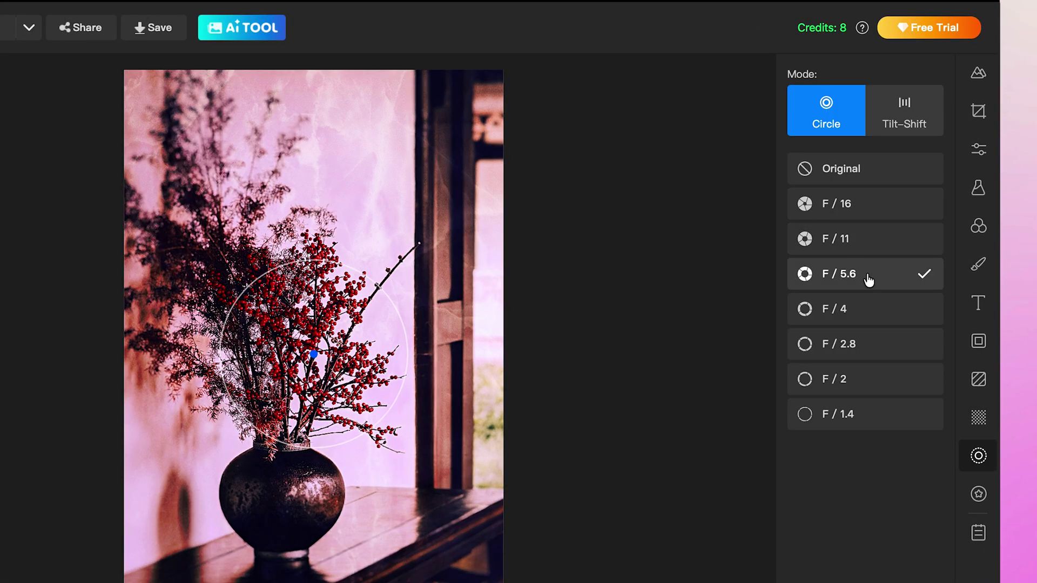
pyautogui.click(867, 313)
pyautogui.click(856, 347)
pyautogui.click(860, 383)
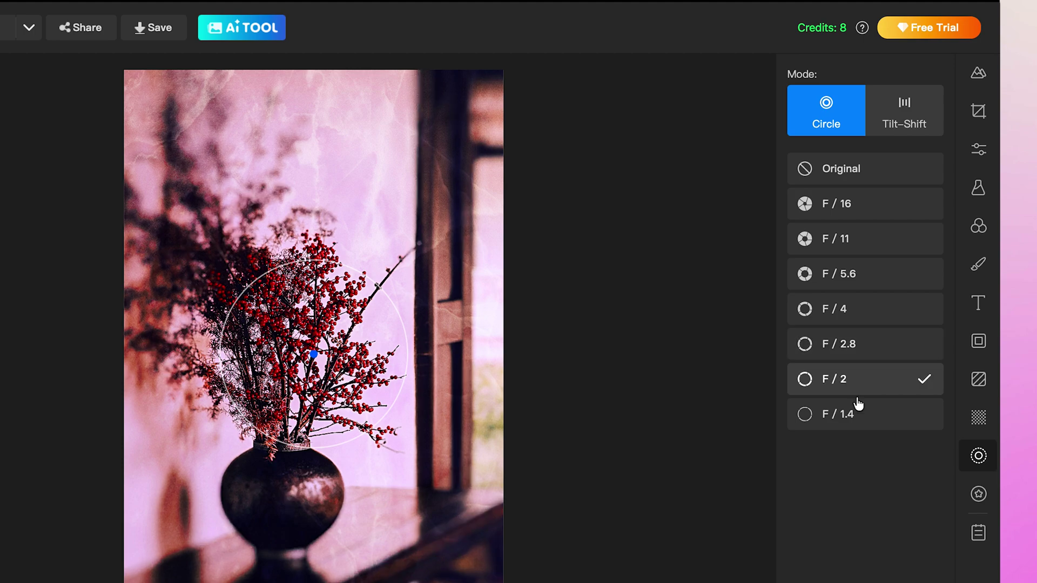
pyautogui.click(856, 415)
# - Switch the focus blur to Tilt-Shift at F/5.6, and move its sharp band toward the left branches
pyautogui.click(904, 103)
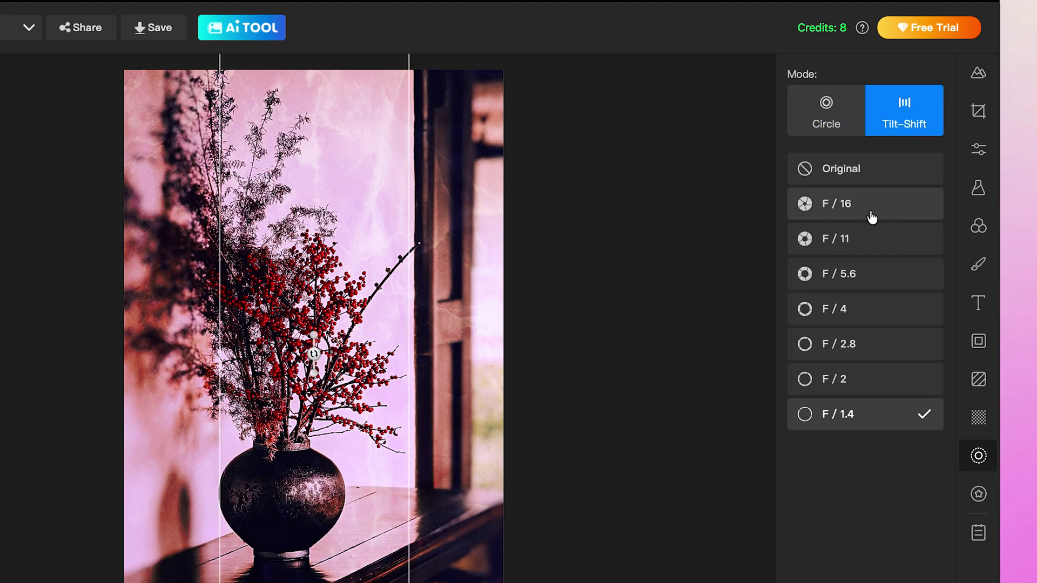
pyautogui.click(873, 173)
pyautogui.click(855, 245)
pyautogui.click(831, 275)
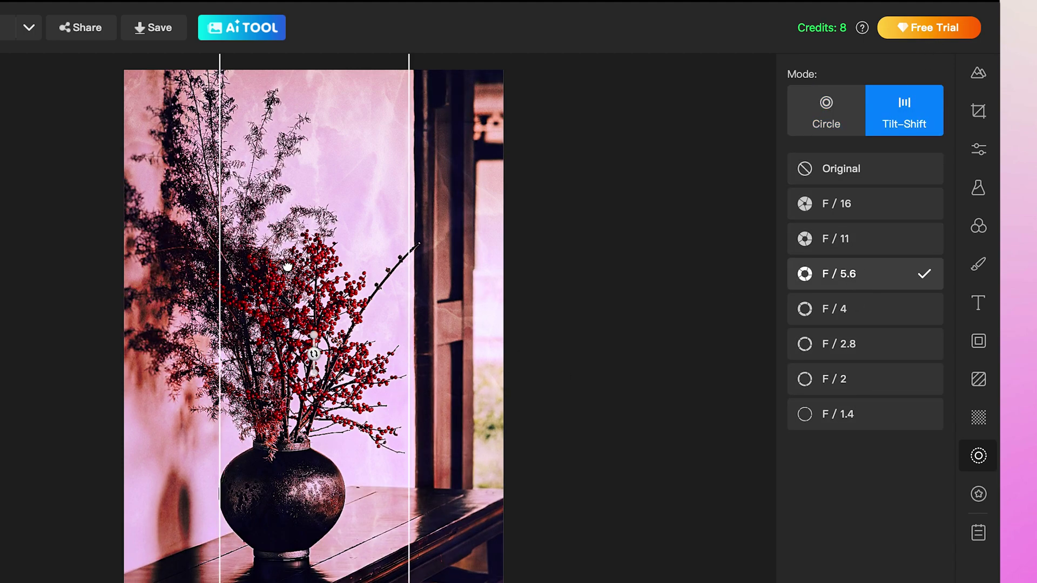
pyautogui.moveTo(287, 267); pyautogui.dragTo(241, 406)
# - Look at the available Elements, and return to the Adjust options
pyautogui.click(978, 493)
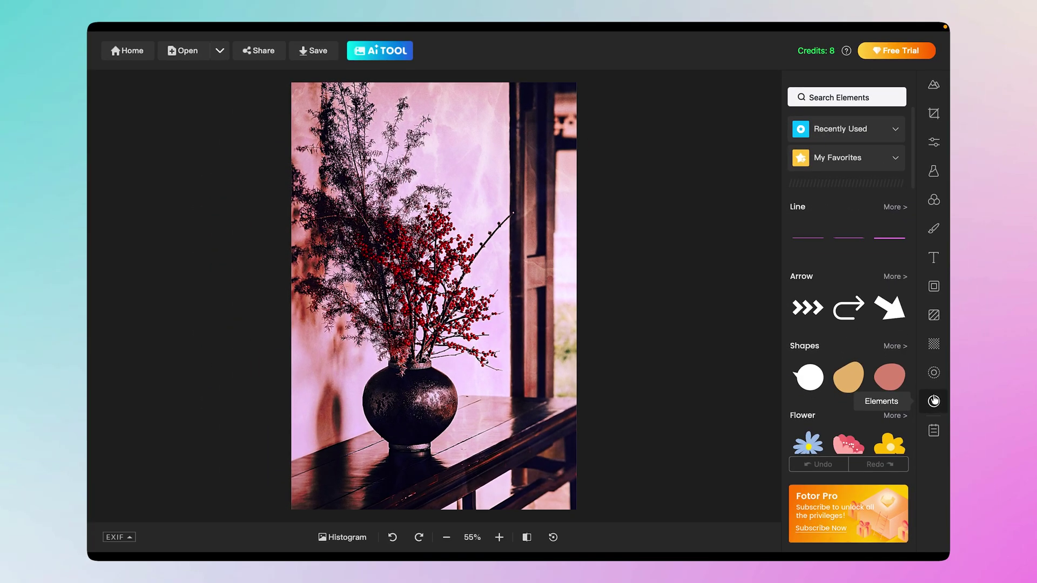
pyautogui.click(934, 142)
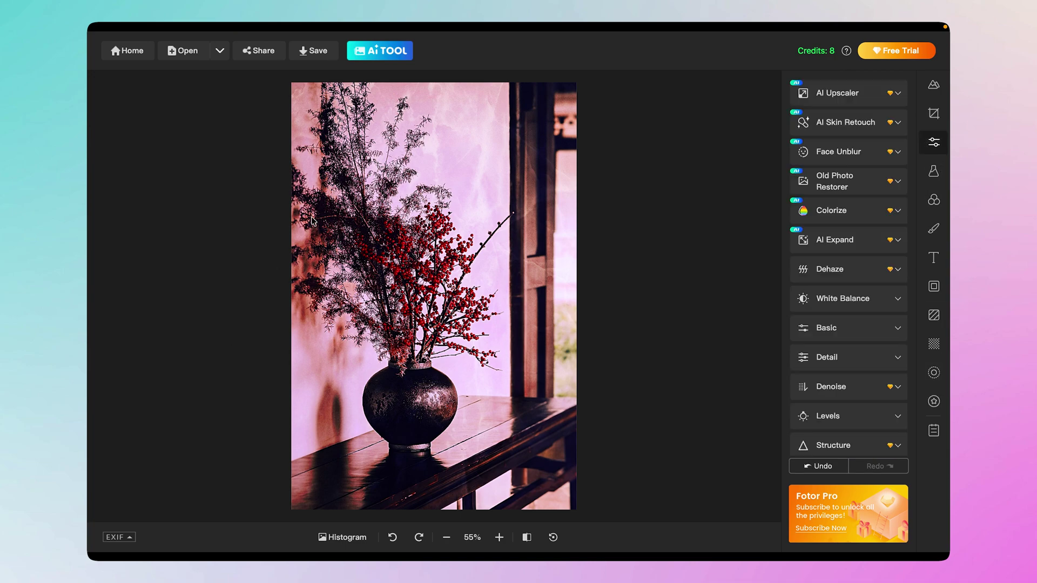
# - Try to erase the vase and branches with Magic Remove, painting over them at brush size 54, and dismiss the upgrade offer
pyautogui.moveTo(321, 45)
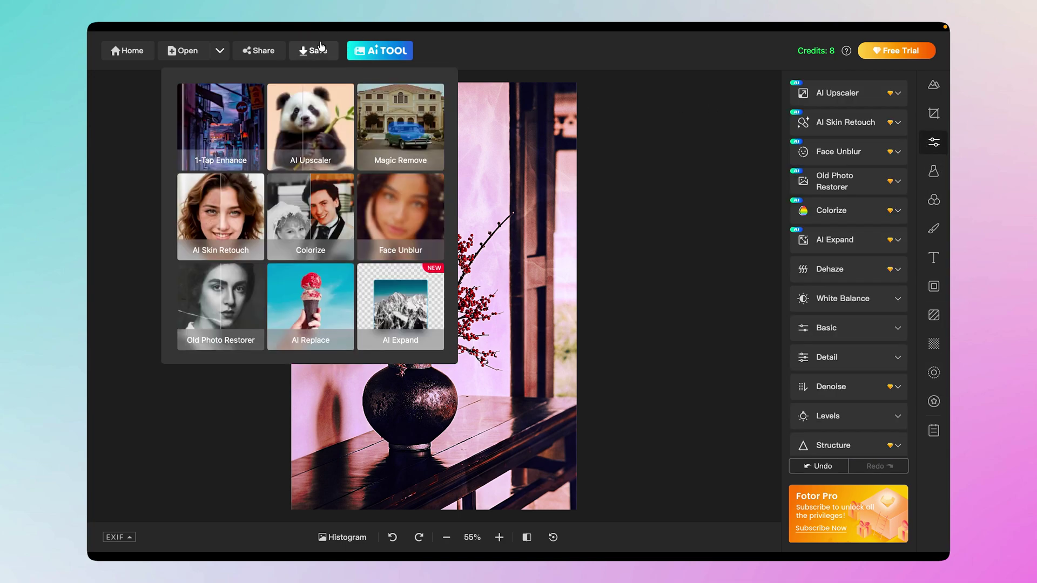
pyautogui.moveTo(376, 53)
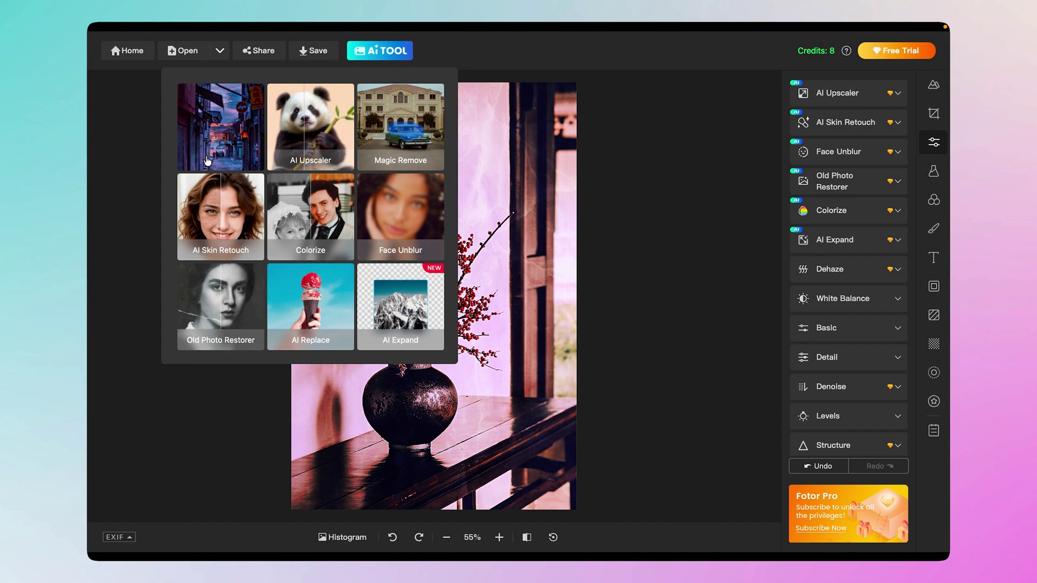
pyautogui.click(387, 113)
pyautogui.moveTo(815, 192); pyautogui.dragTo(853, 192)
pyautogui.moveTo(340, 127)
pyautogui.mouseDown()
pyautogui.moveTo(424, 372)
pyautogui.moveTo(335, 227)
pyautogui.moveTo(337, 307)
pyautogui.moveTo(394, 420)
pyautogui.moveTo(427, 302)
pyautogui.moveTo(505, 216)
pyautogui.mouseUp()
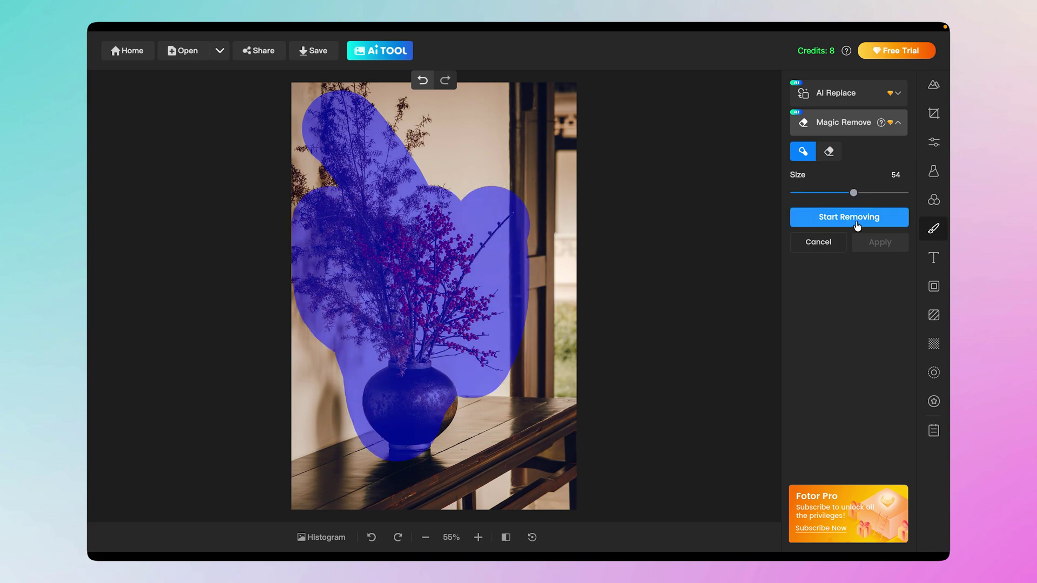
pyautogui.click(857, 225)
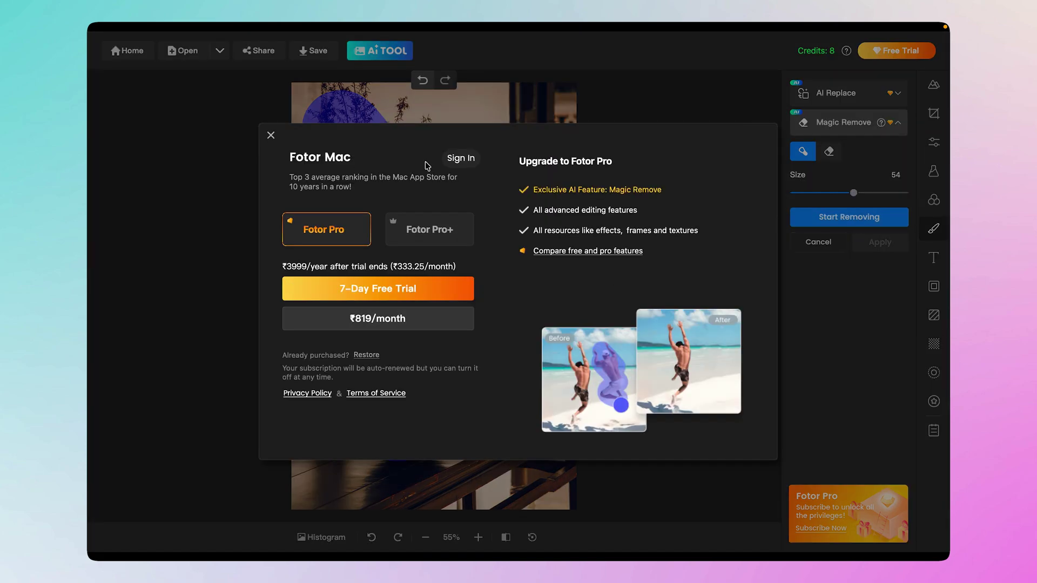
pyautogui.click(271, 136)
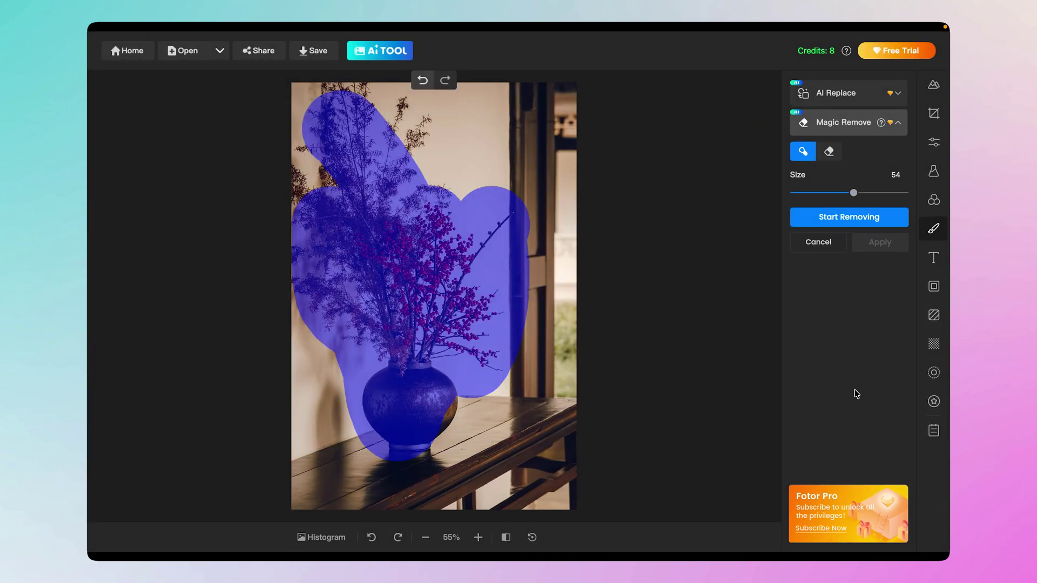
# - Look at the save options for the edited photo, and leave them without saving
pyautogui.moveTo(539, 23)
pyautogui.click(326, 60)
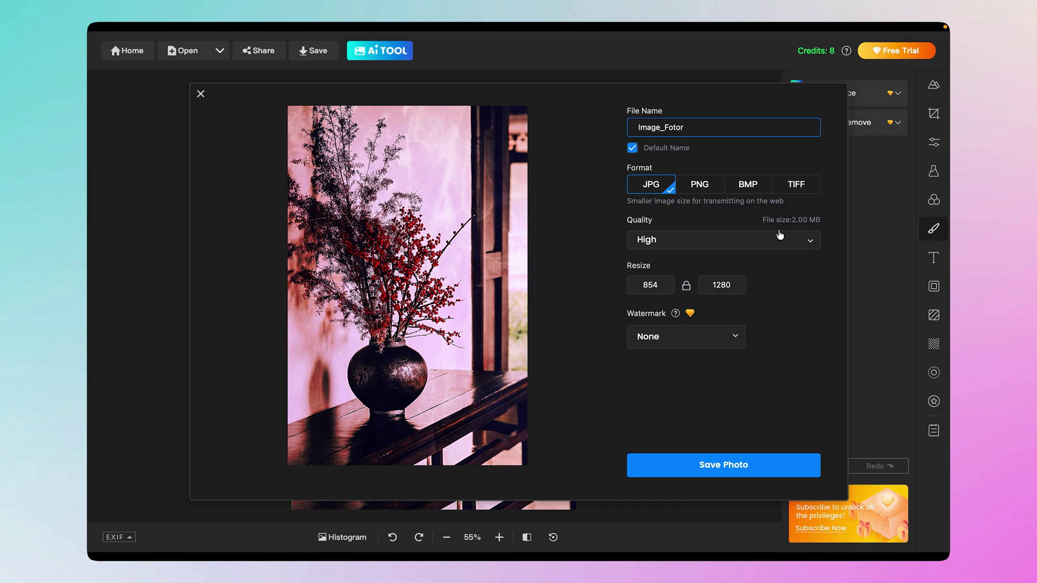
pyautogui.click(198, 96)
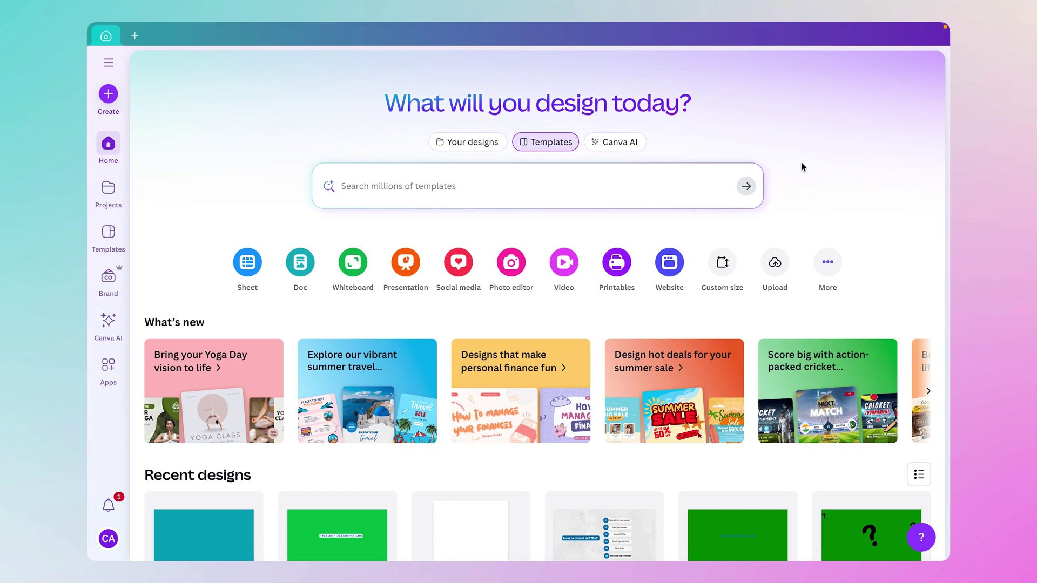
# - Switch to Canva, look through the designs and templates, and create a blank Instagram Post (4:5) design
pyautogui.click(469, 143)
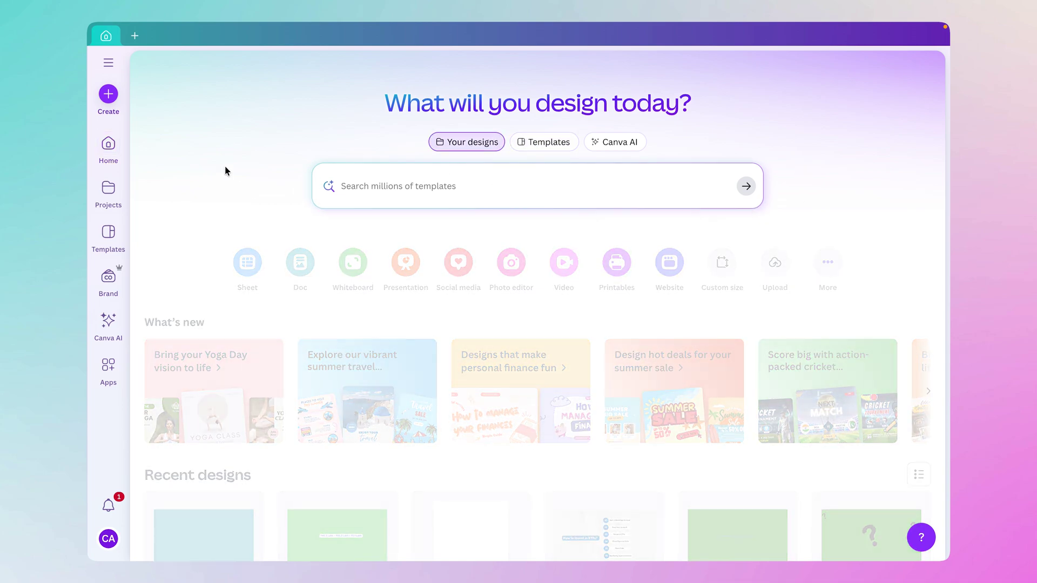
pyautogui.click(546, 142)
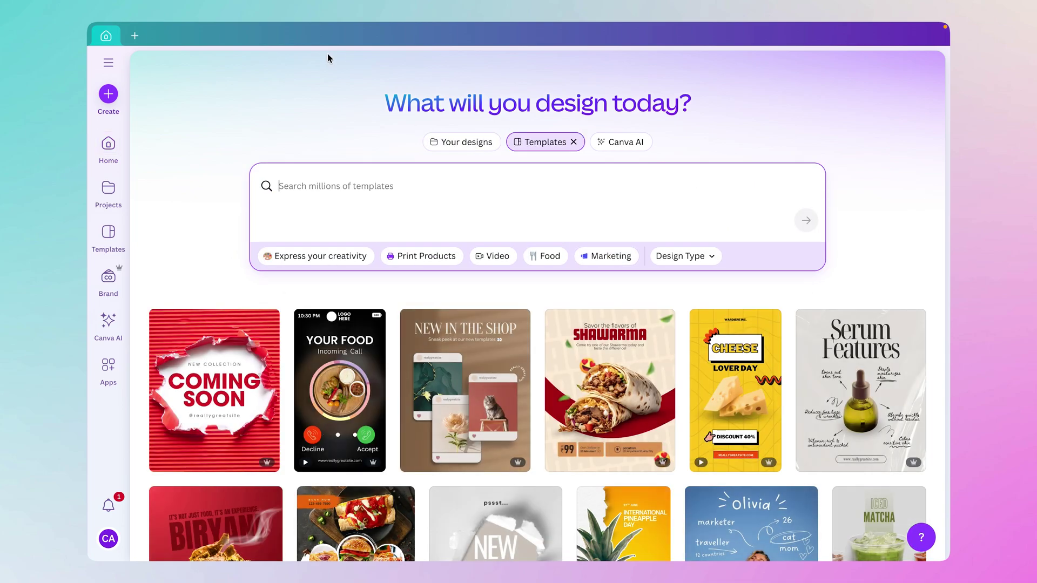
pyautogui.click(107, 94)
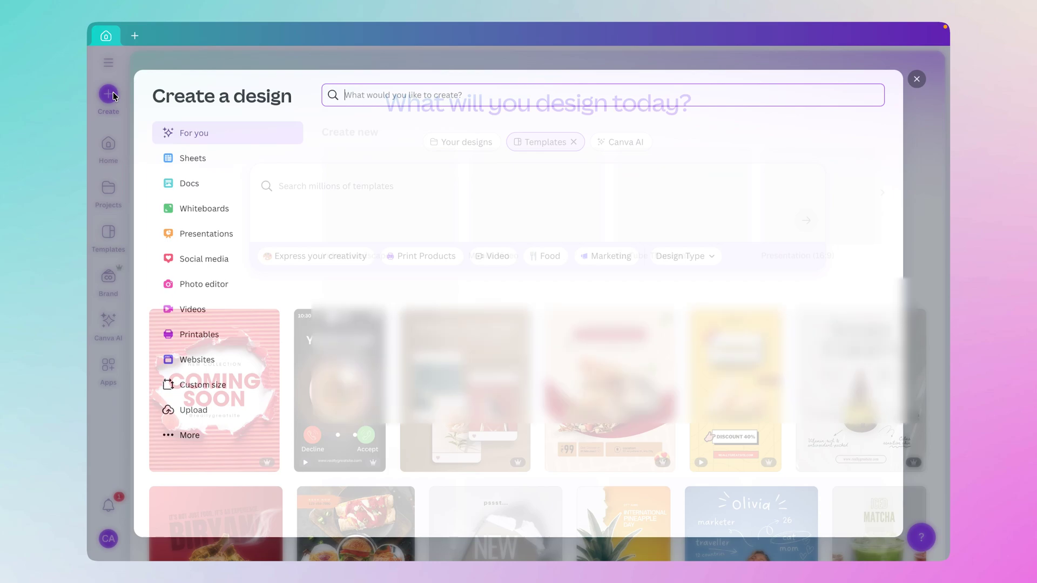
pyautogui.scroll(-1, 642, 210)
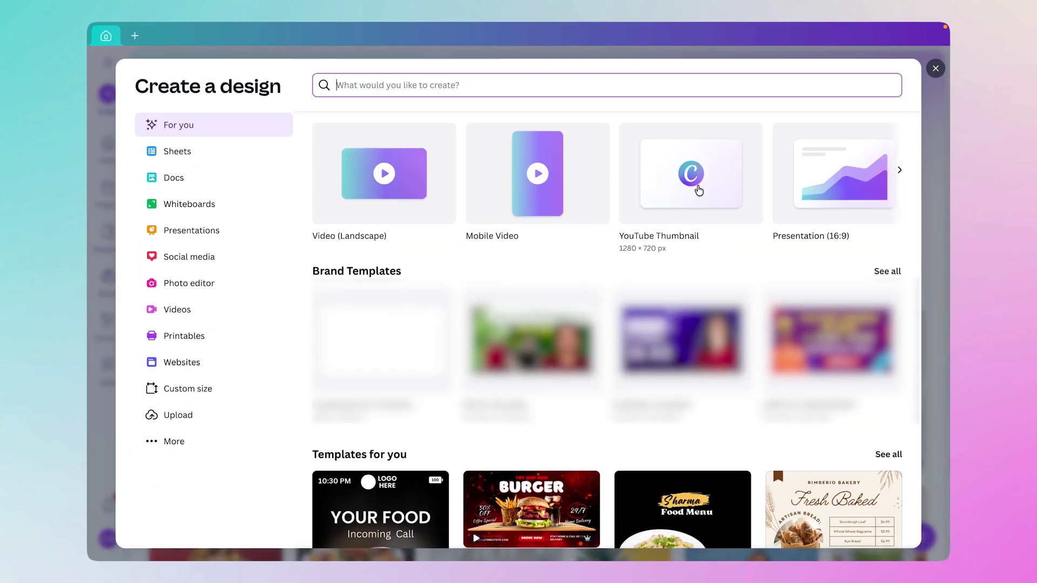
pyautogui.click(697, 189)
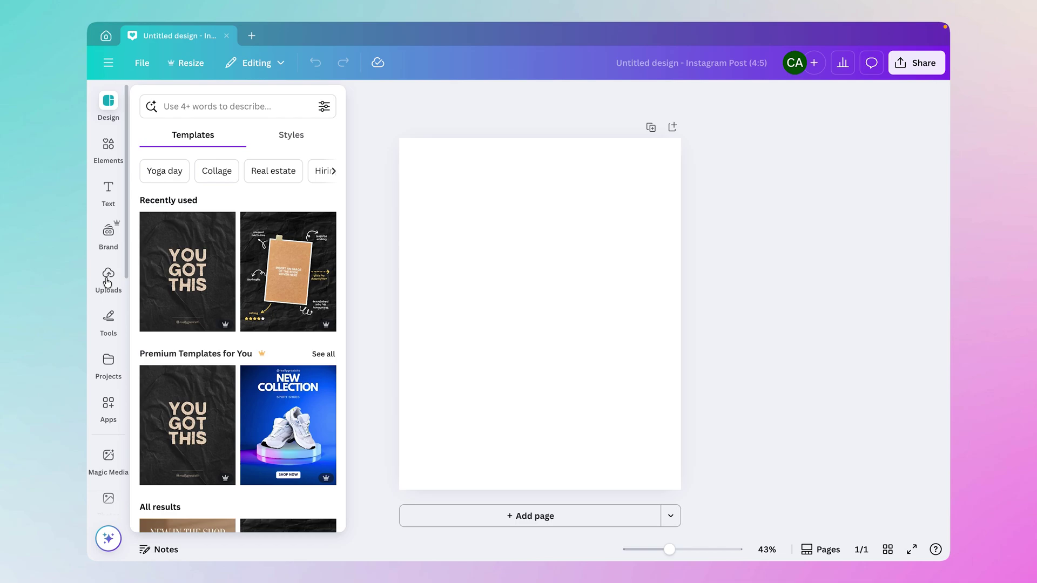
# - Place the uploaded photo of the vase with red berries on the blank page
pyautogui.click(108, 278)
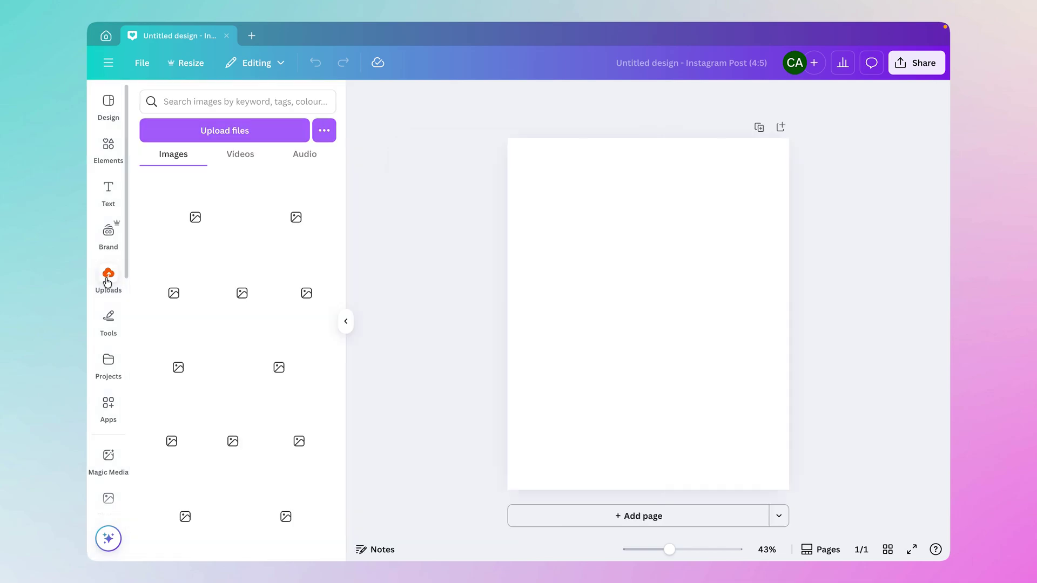
pyautogui.click(162, 230)
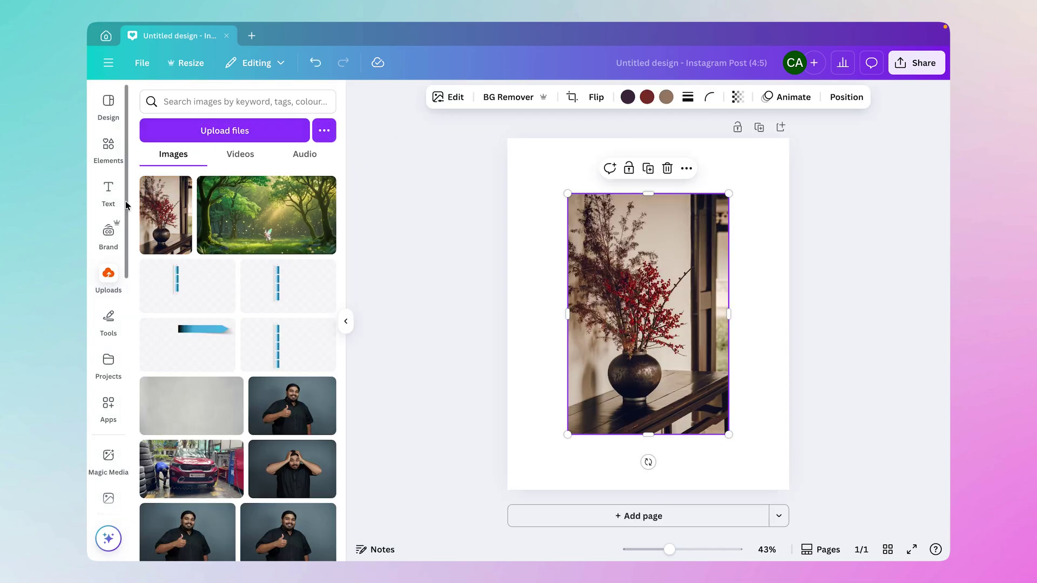
pyautogui.click(110, 279)
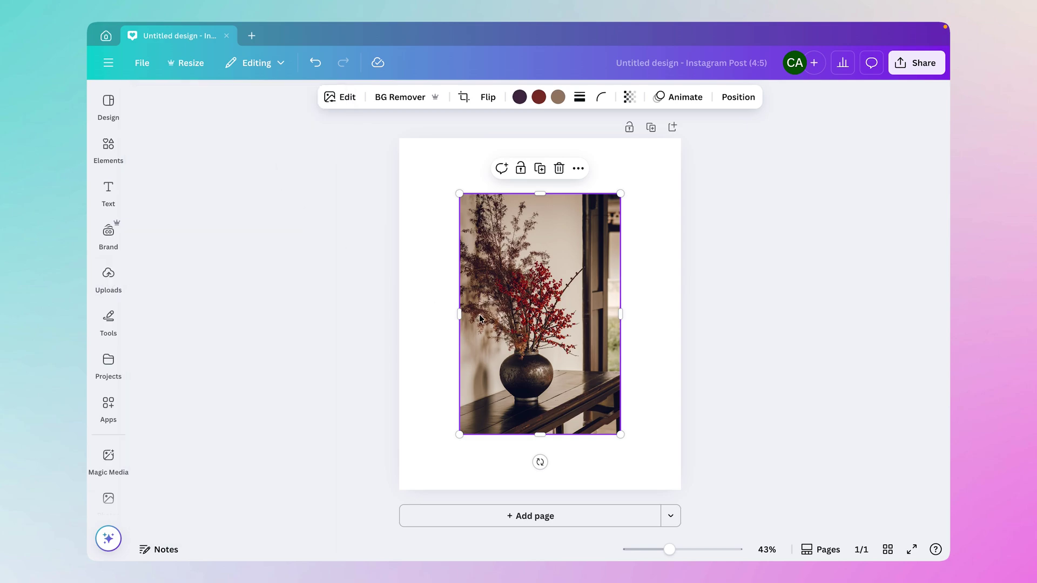
# - Move the vase photo to the page's upper-left corner, and enlarge it to fill the whole page
pyautogui.moveTo(586, 281); pyautogui.dragTo(525, 226)
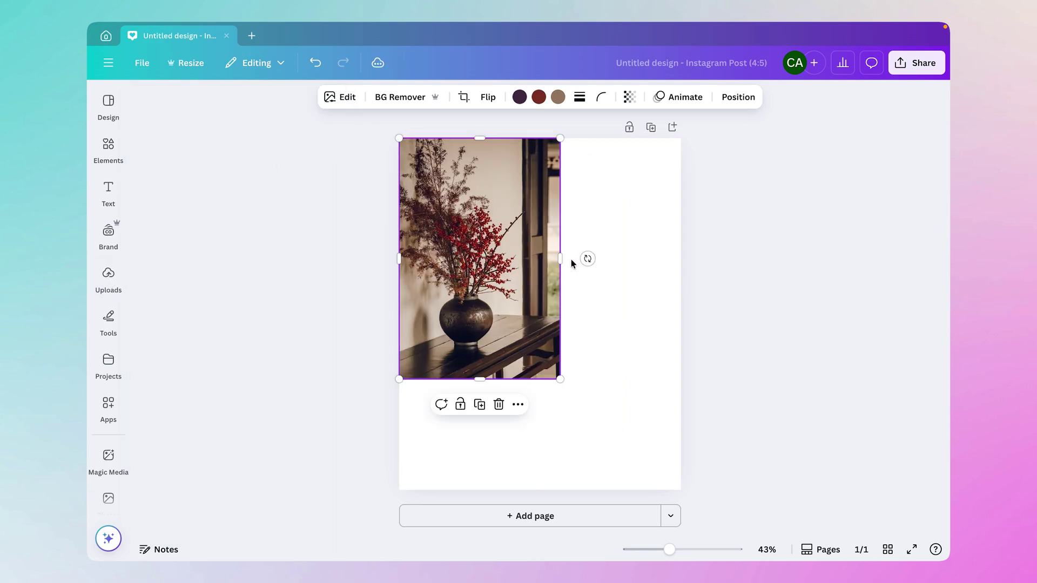
pyautogui.moveTo(560, 379); pyautogui.dragTo(693, 457)
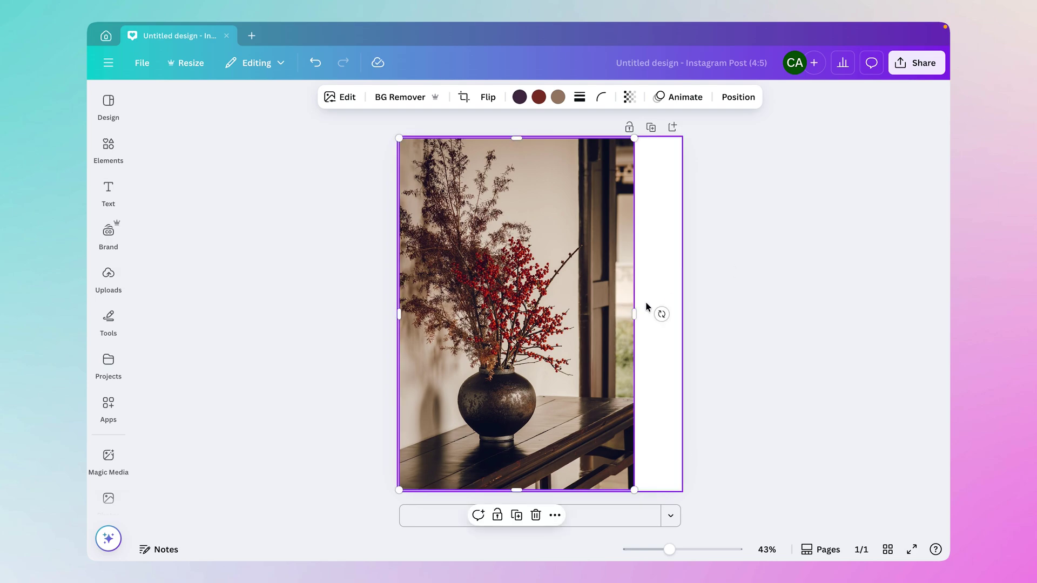
pyautogui.moveTo(635, 313); pyautogui.dragTo(681, 313)
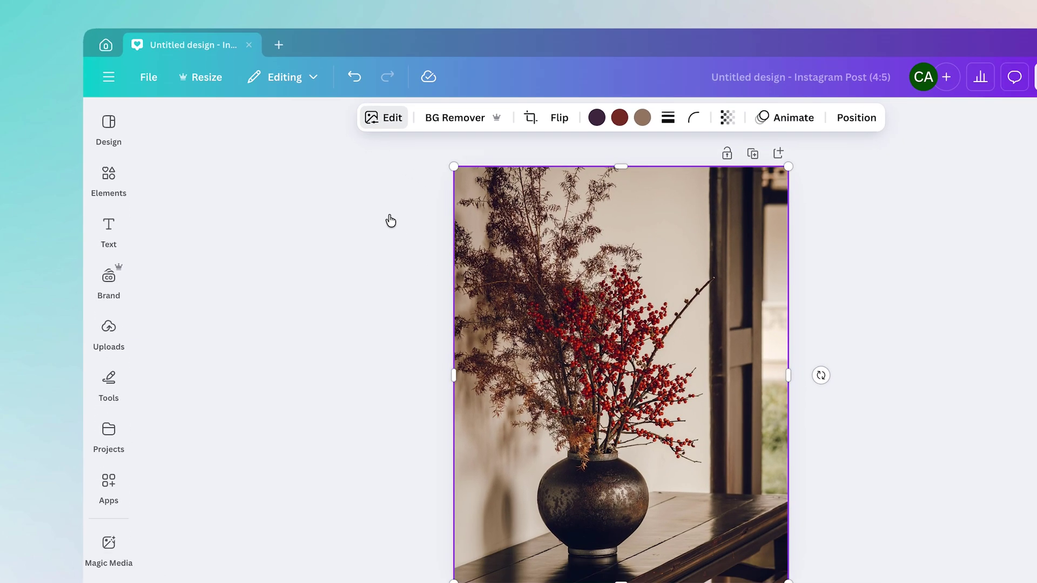
# - Show all filters for the photo, and try the Natural filters Fresco, Belvedere, Flint and Myst on it
pyautogui.click(465, 159)
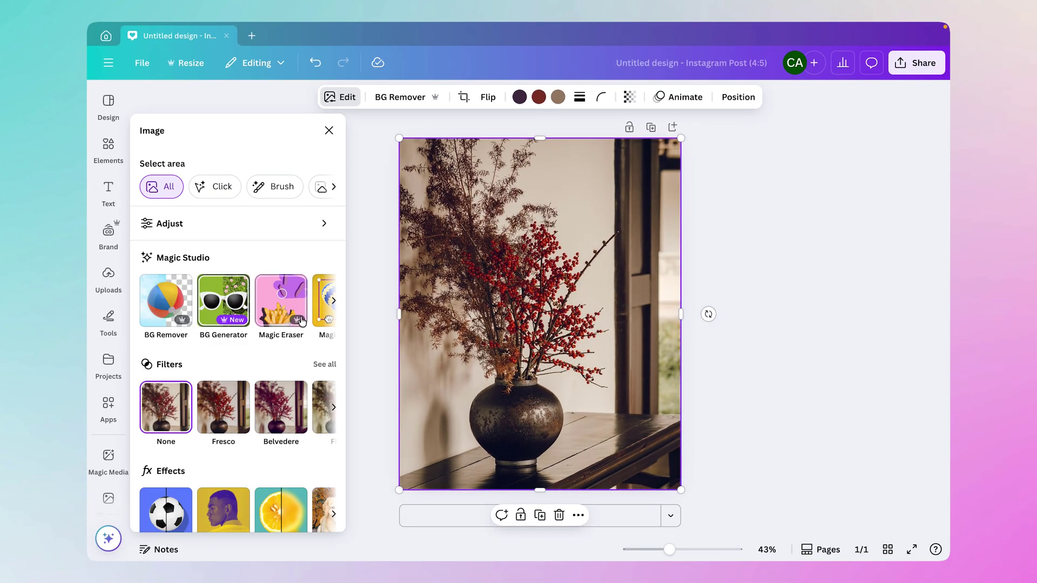
pyautogui.scroll(-2, 235, 357)
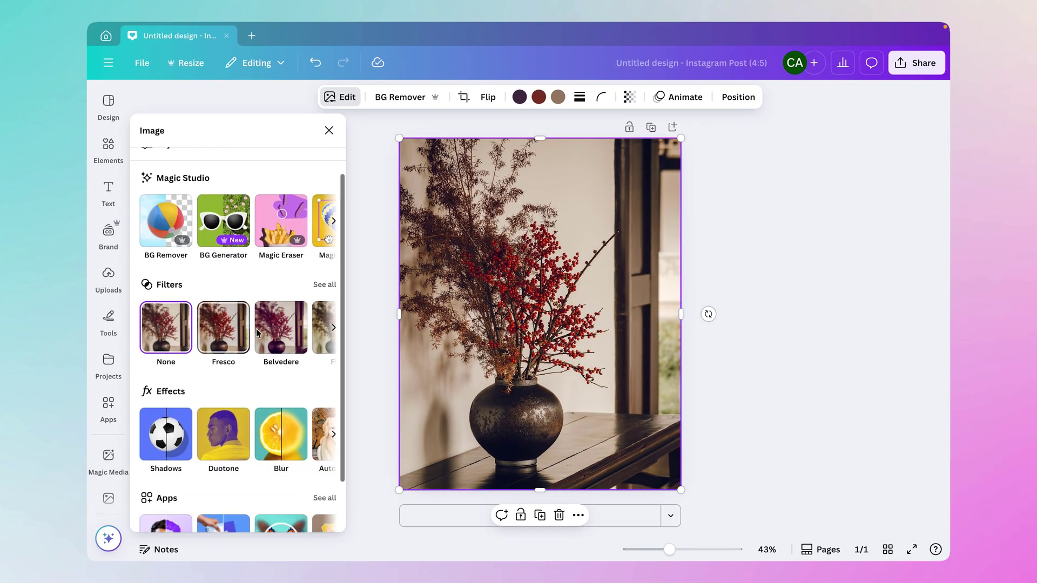
pyautogui.click(322, 286)
pyautogui.click(174, 301)
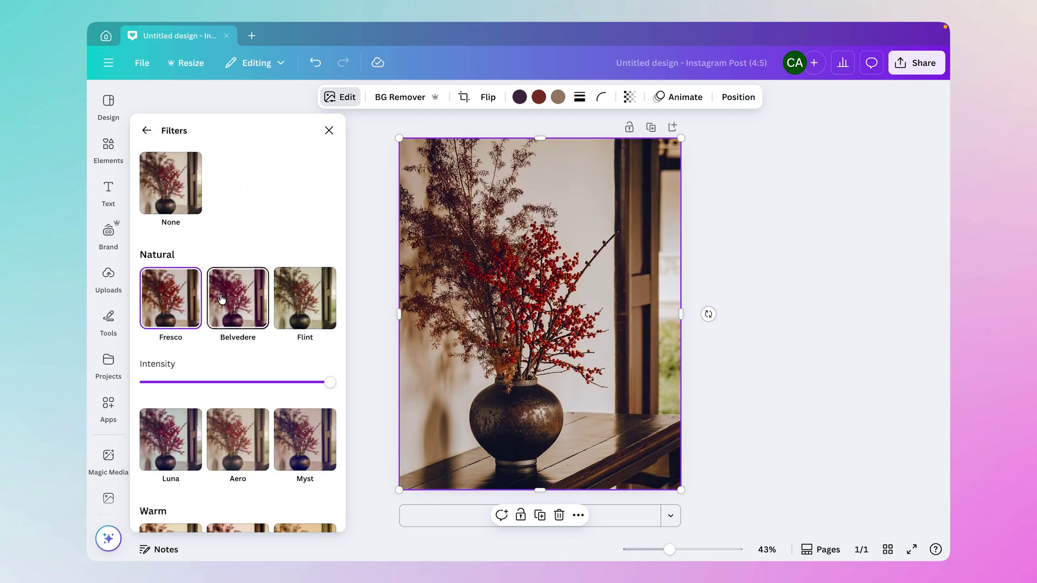
pyautogui.click(237, 299)
pyautogui.click(295, 319)
pyautogui.scroll(-2, 295, 367)
pyautogui.click(294, 367)
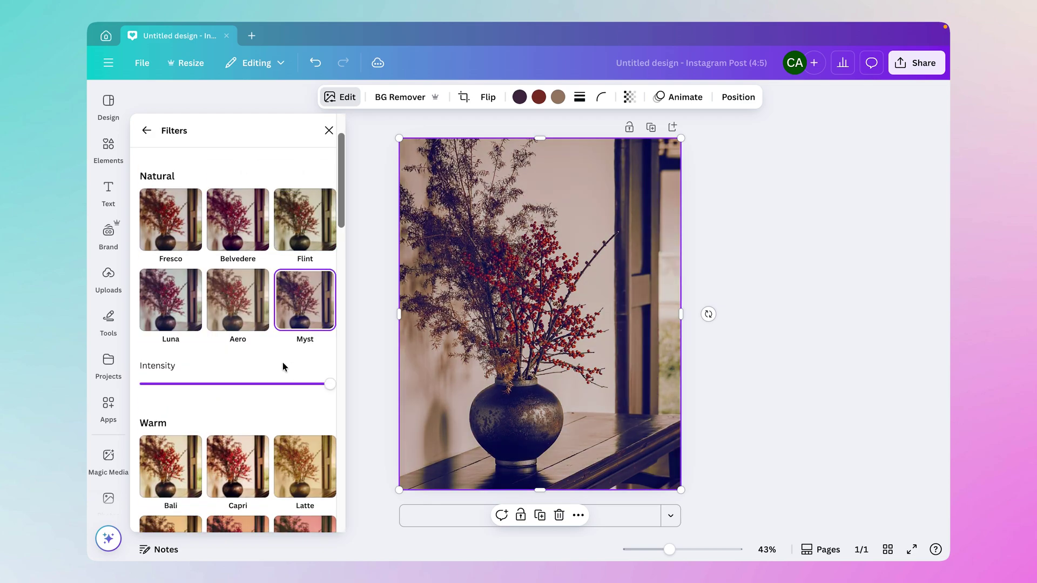
# - Try the Aero filter on the photo at a reduced intensity
pyautogui.click(238, 299)
pyautogui.click(305, 385)
pyautogui.moveTo(304, 385); pyautogui.dragTo(300, 410)
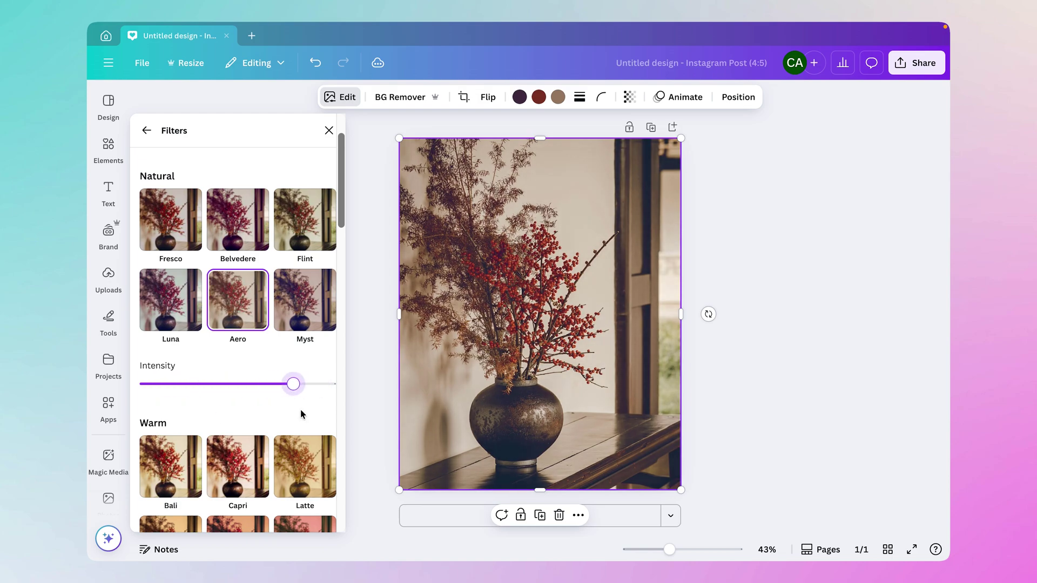
# - Try the Warm filter Sandi, the Cool filter Tundra and the Vivid filter Aria on the photo
pyautogui.scroll(-5, 300, 409)
pyautogui.click(263, 323)
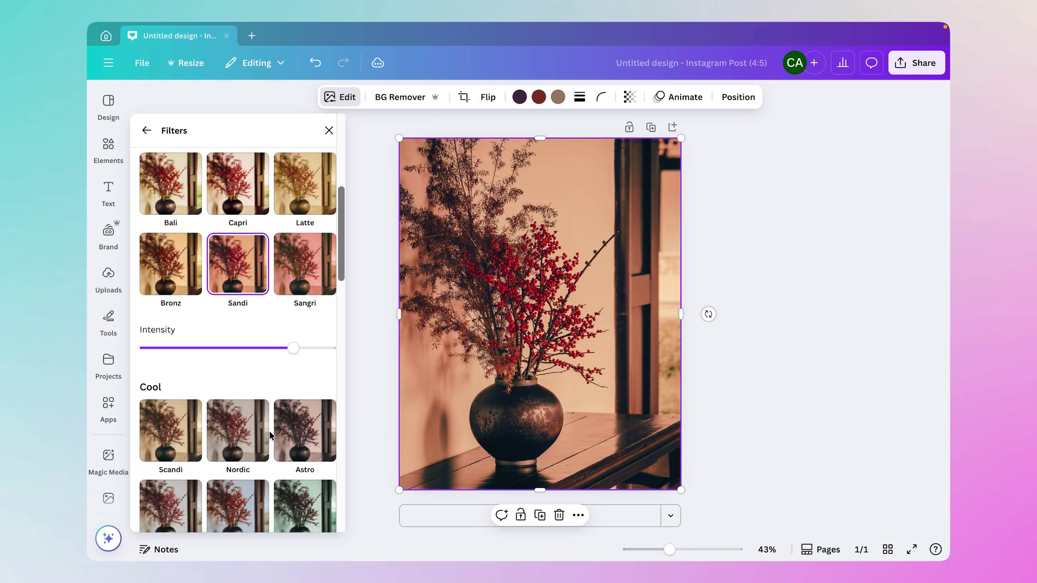
pyautogui.click(223, 443)
pyautogui.click(281, 400)
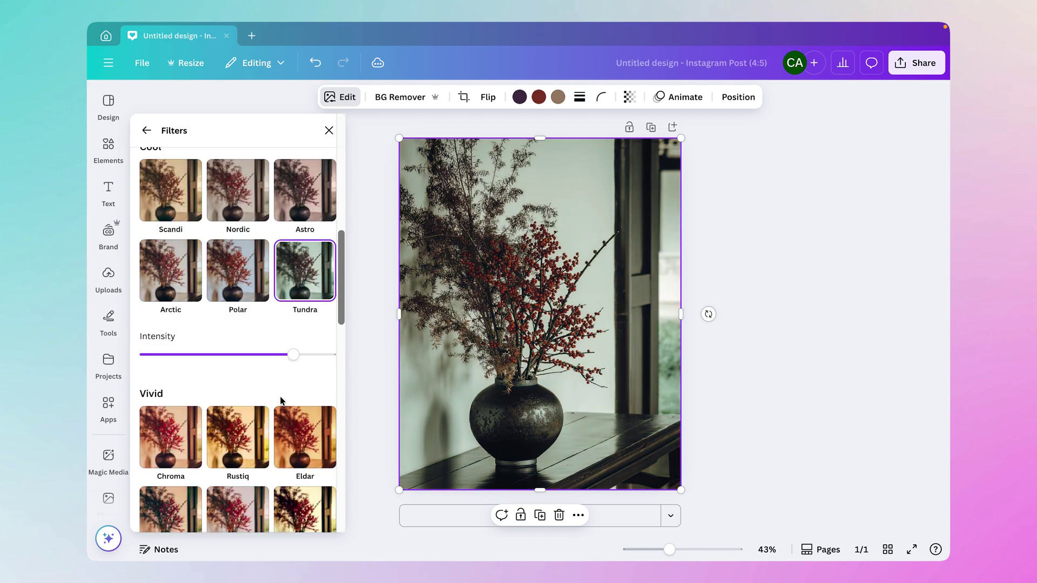
pyautogui.scroll(-3, 280, 400)
pyautogui.click(246, 378)
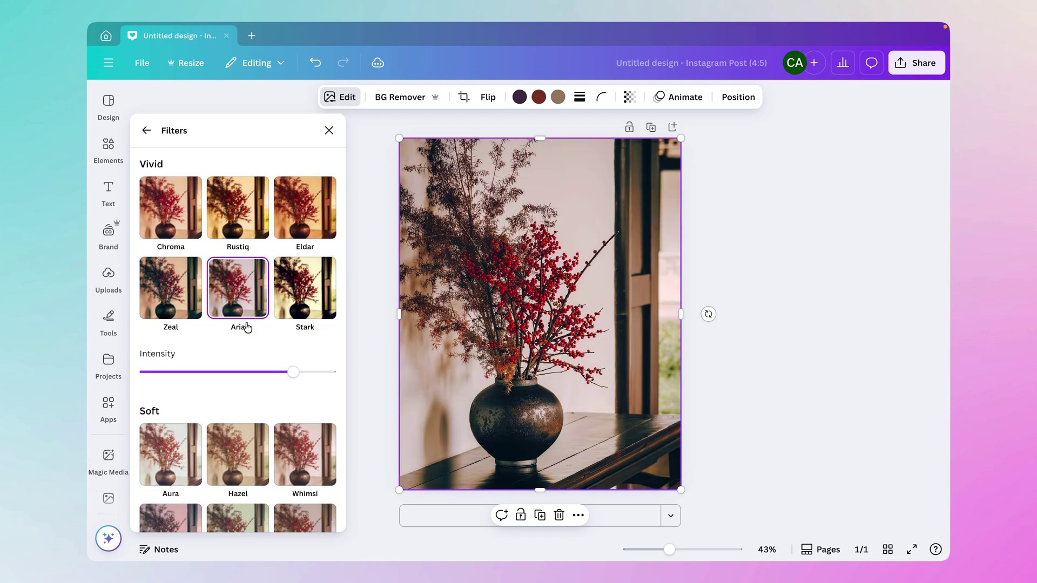
# - Try several Soft filters on the photo, including Rose, and look at the Mono and Colour Pop filters
pyautogui.scroll(-3, 247, 328)
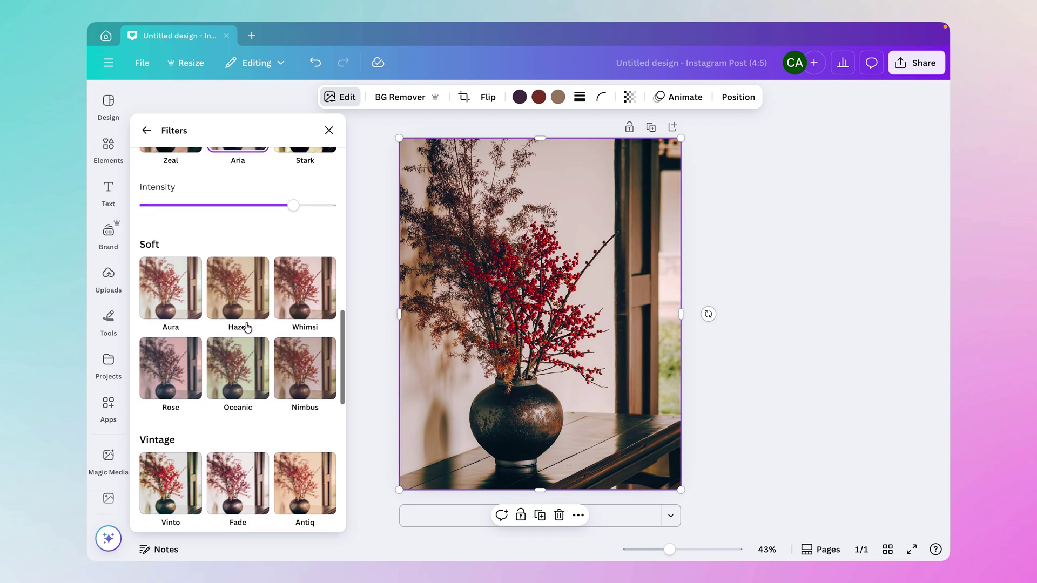
pyautogui.click(169, 369)
pyautogui.click(238, 296)
pyautogui.click(311, 286)
pyautogui.scroll(-8, 310, 286)
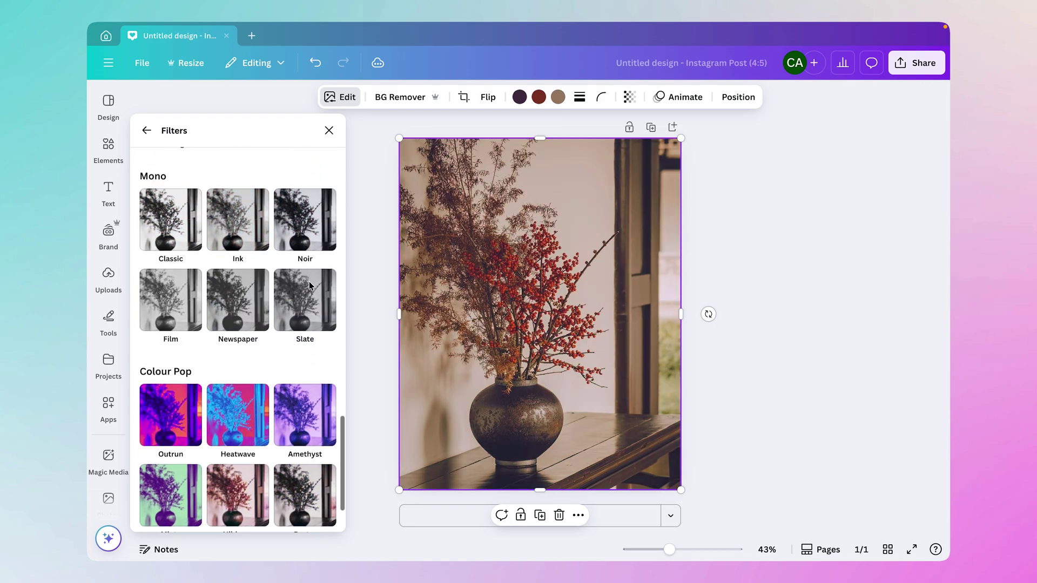
# - Set the photo's filter back to None, and return to the image editing options
pyautogui.scroll(15, 308, 281)
pyautogui.click(166, 187)
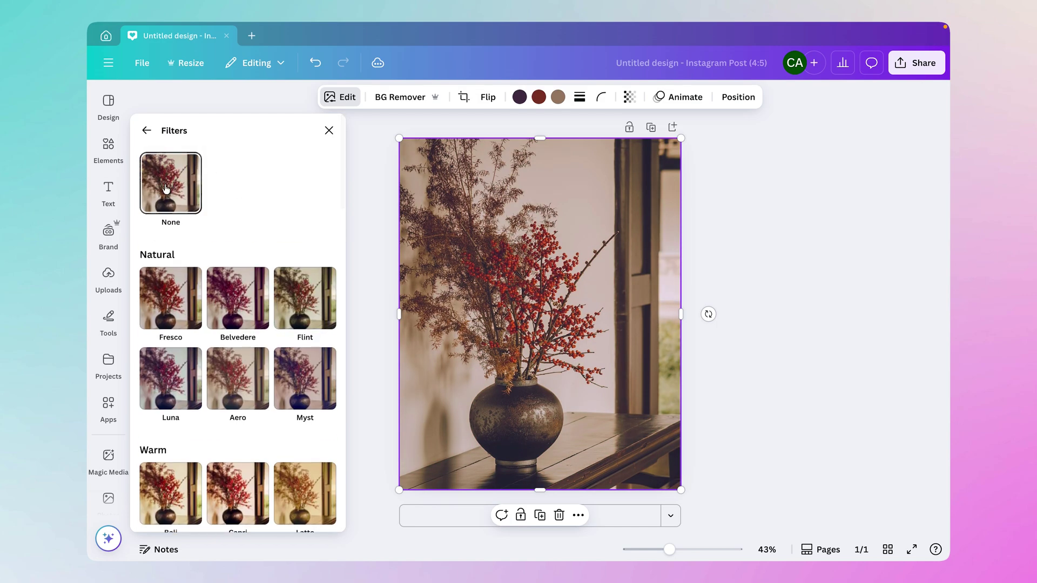
pyautogui.click(146, 131)
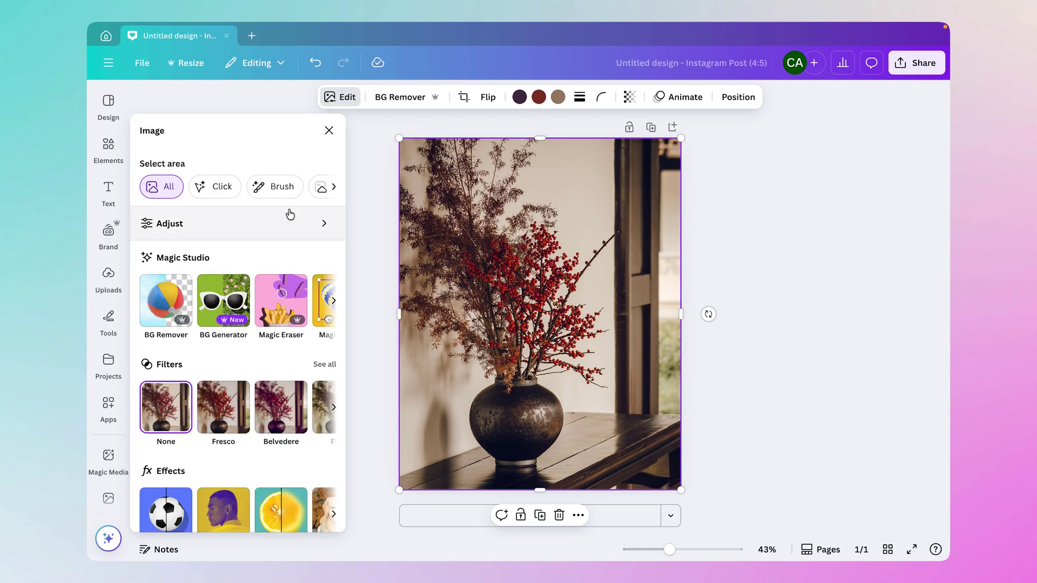
# - Try Auto-adjust on the whole photo, and undo it
pyautogui.click(211, 232)
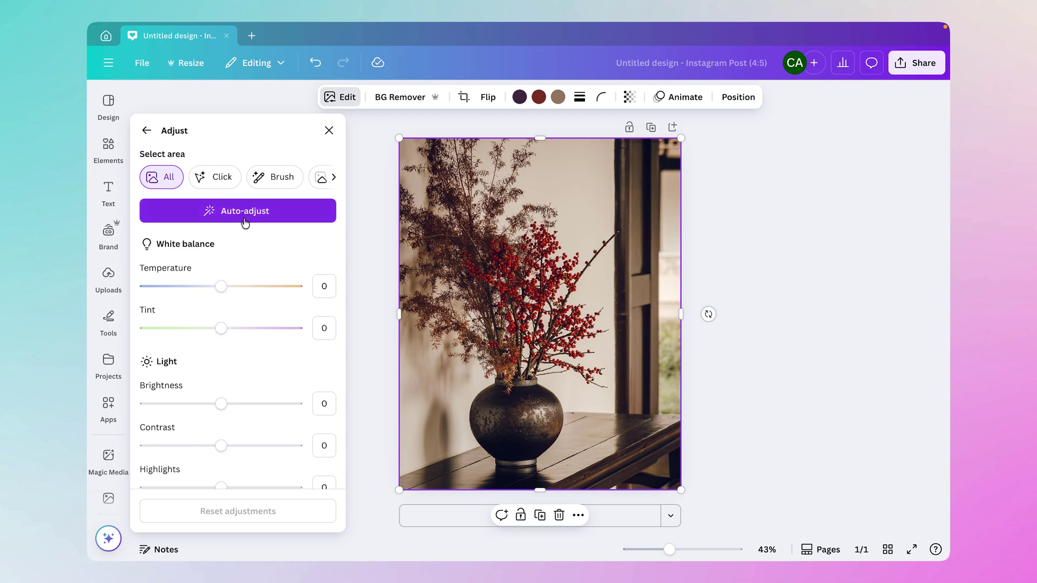
pyautogui.click(217, 218)
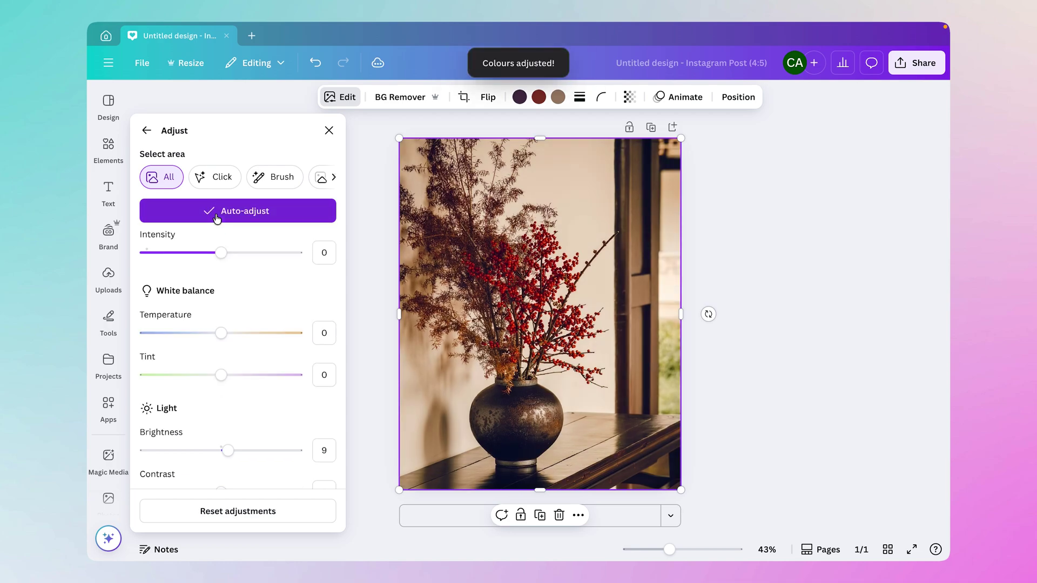
pyautogui.hotkey('ctrl', 'z')
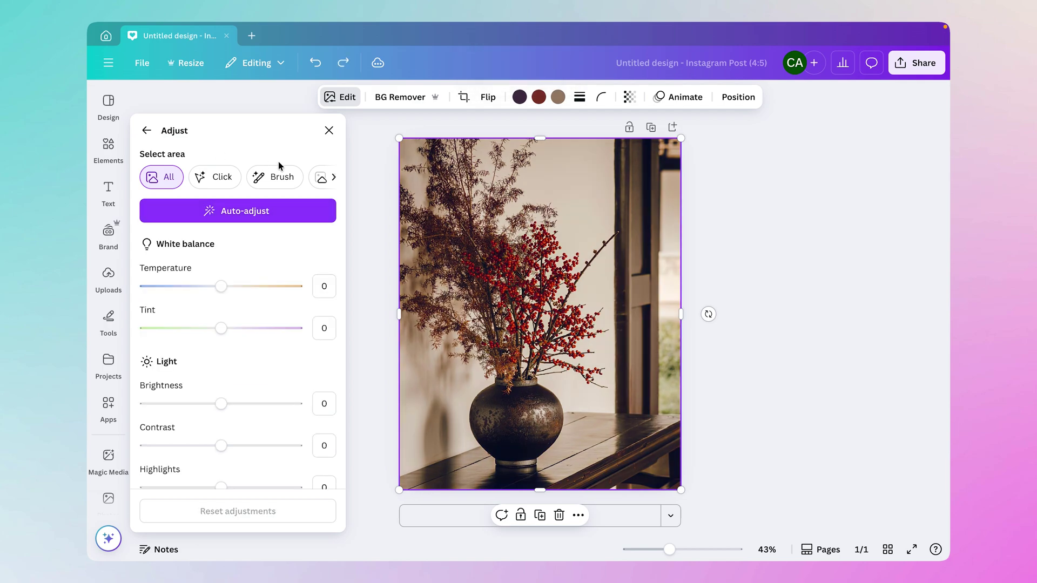
# - Set the photo's Tint to -30
pyautogui.scroll(-1, 249, 260)
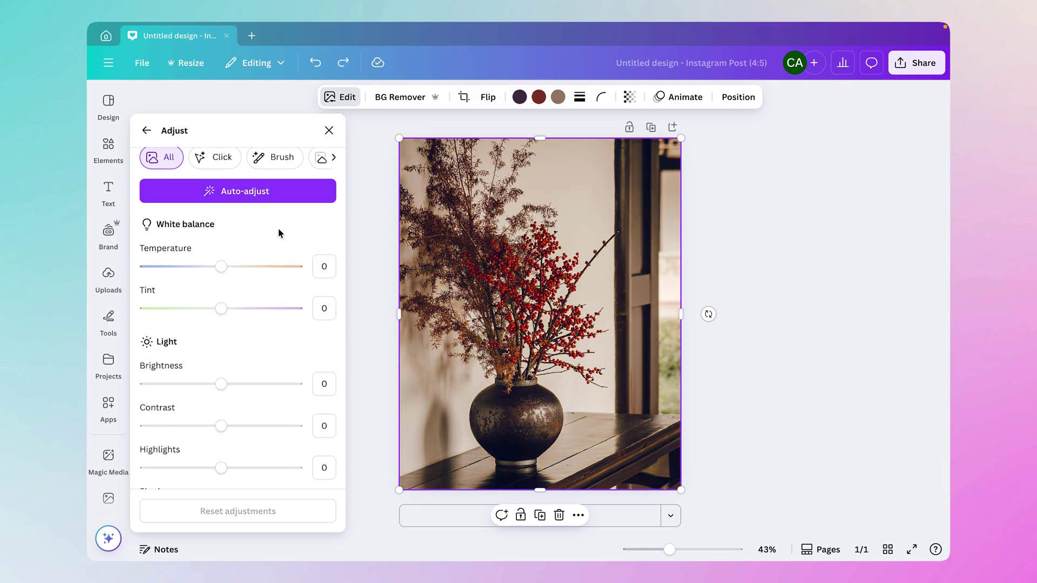
pyautogui.moveTo(220, 267); pyautogui.dragTo(199, 319)
pyautogui.scroll(-3, 238, 270)
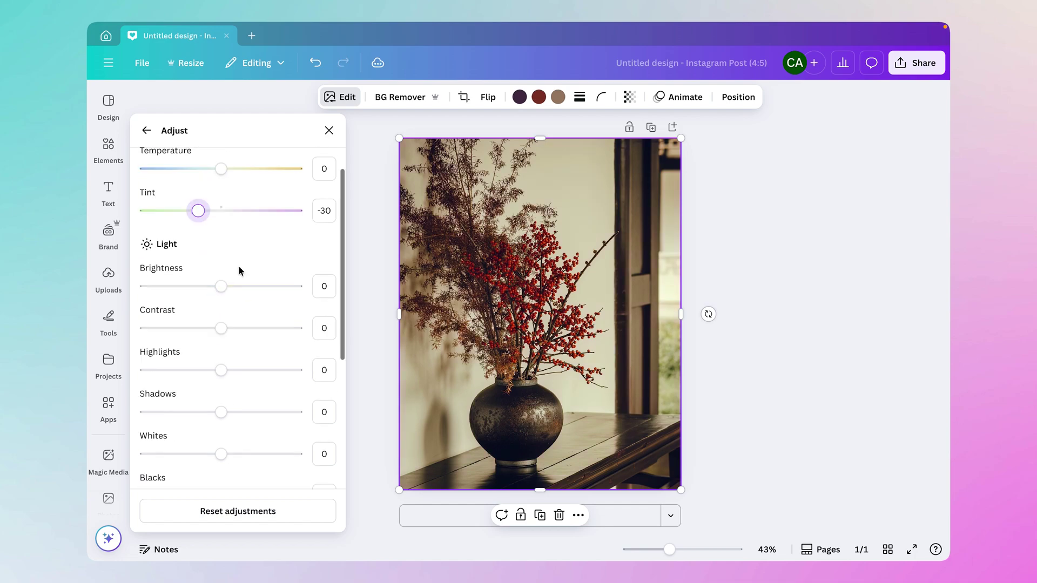
# - Set the photo's Brightness to 21, Contrast to 22, Highlights to 14, Shadows to -37, Whites to 21 and Blacks to 19
pyautogui.moveTo(221, 286); pyautogui.dragTo(238, 329)
pyautogui.moveTo(221, 373); pyautogui.dragTo(231, 371)
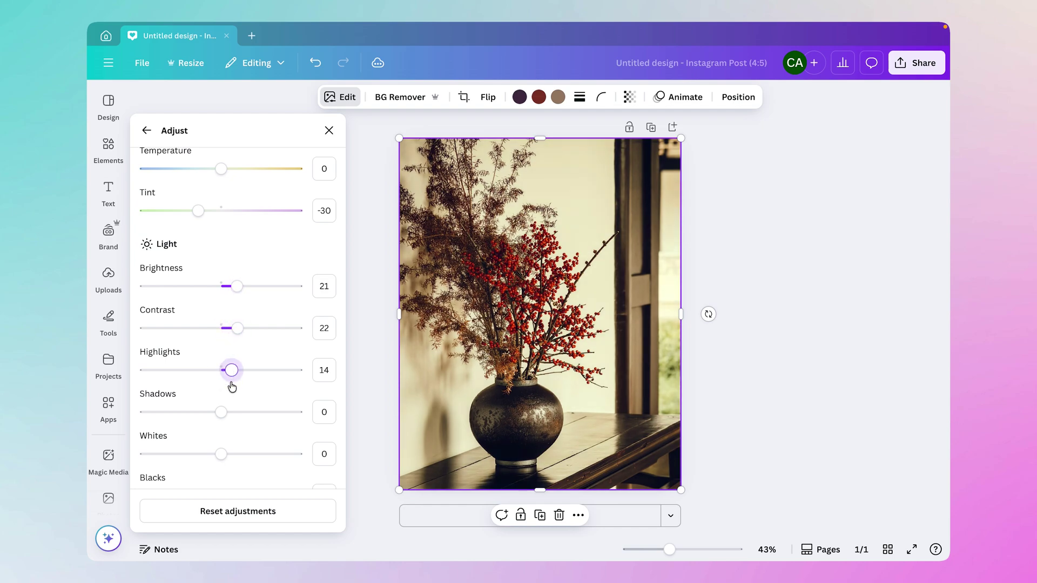
pyautogui.moveTo(221, 411); pyautogui.dragTo(193, 412)
pyautogui.scroll(-2, 216, 378)
pyautogui.moveTo(221, 369)
pyautogui.mouseDown()
pyautogui.moveTo(248, 375)
pyautogui.moveTo(238, 379)
pyautogui.mouseUp()
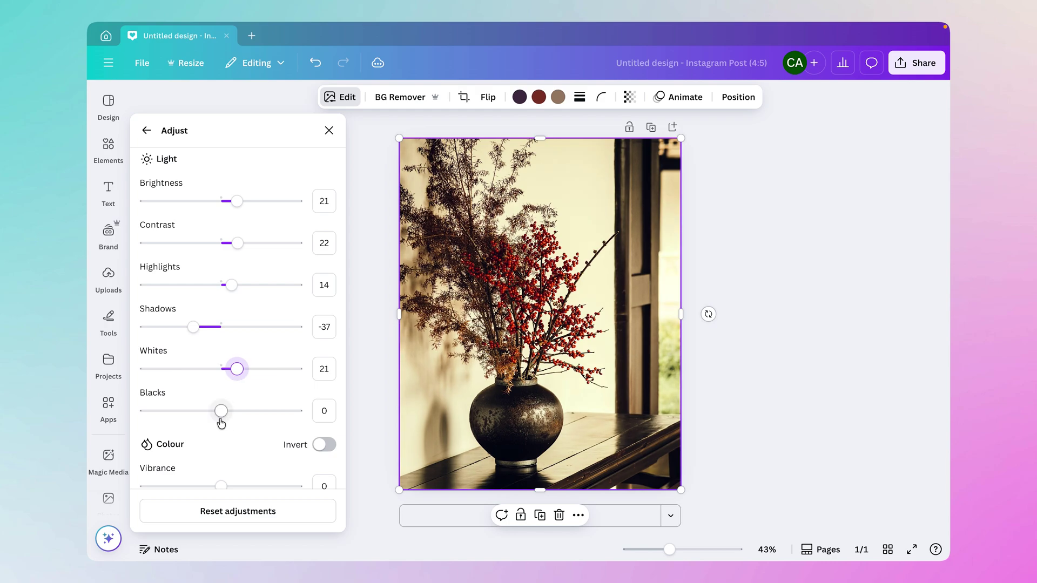
pyautogui.moveTo(221, 414)
pyautogui.mouseDown()
pyautogui.moveTo(163, 416)
pyautogui.moveTo(254, 423)
pyautogui.moveTo(234, 426)
pyautogui.mouseUp()
# - Try inverting the photo's colours, turn the inversion off again, and set the Saturation to -4
pyautogui.scroll(-2, 234, 426)
pyautogui.click(324, 344)
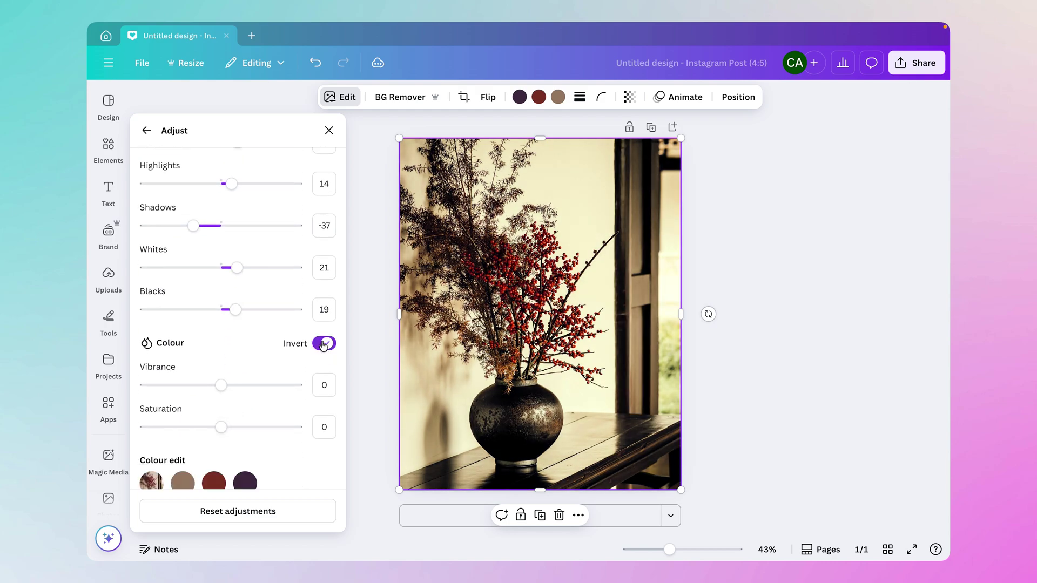
pyautogui.click(324, 344)
pyautogui.scroll(-2, 206, 399)
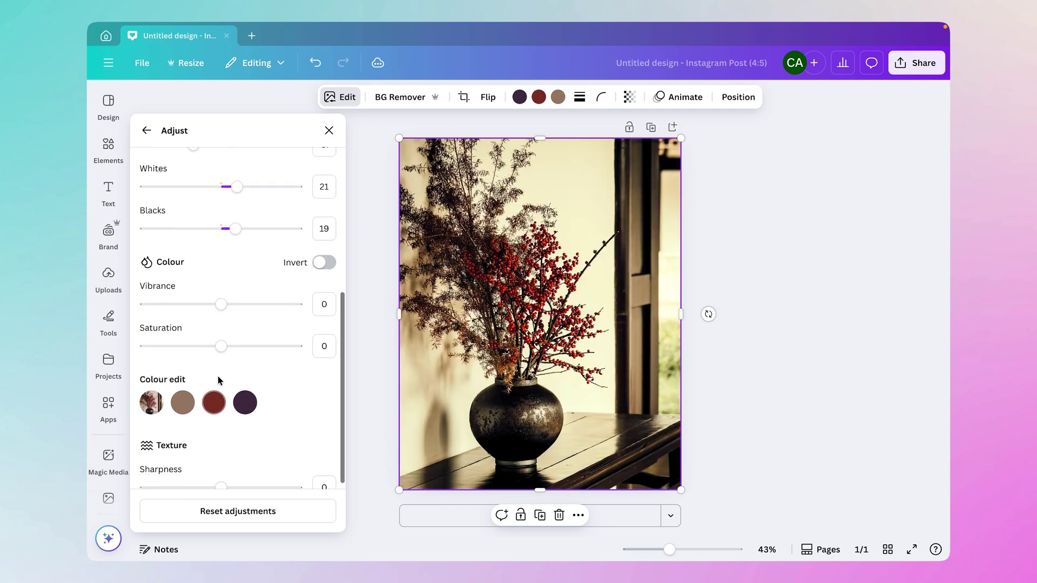
pyautogui.moveTo(227, 350)
pyautogui.mouseDown()
pyautogui.moveTo(257, 348)
pyautogui.moveTo(174, 361)
pyautogui.moveTo(218, 356)
pyautogui.mouseUp()
# - Set the photo's texture adjustments to Sharpness 44, Clarity -53 and Vignette -25
pyautogui.scroll(-2, 224, 317)
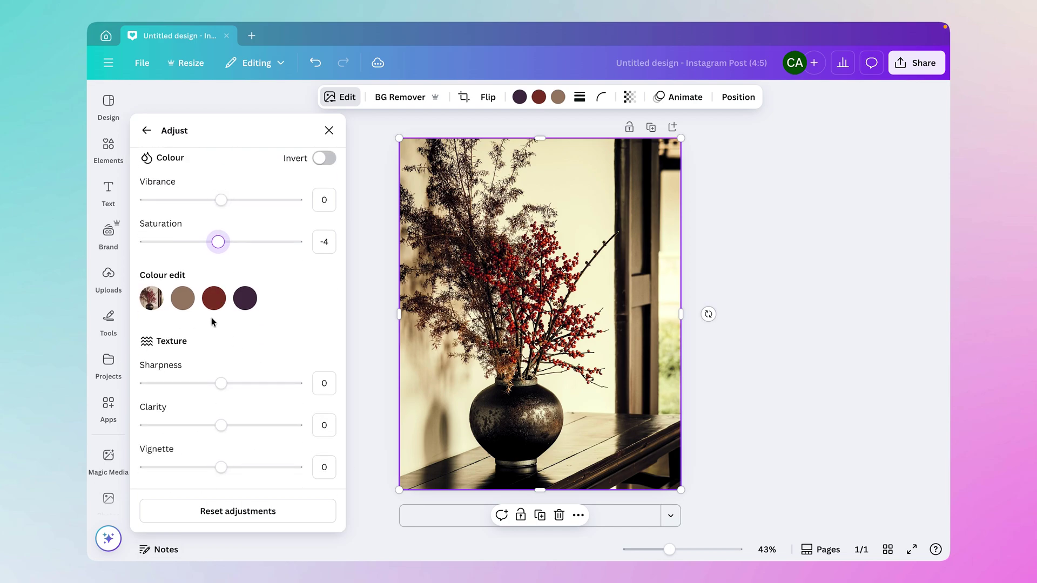
pyautogui.moveTo(221, 383); pyautogui.dragTo(254, 384)
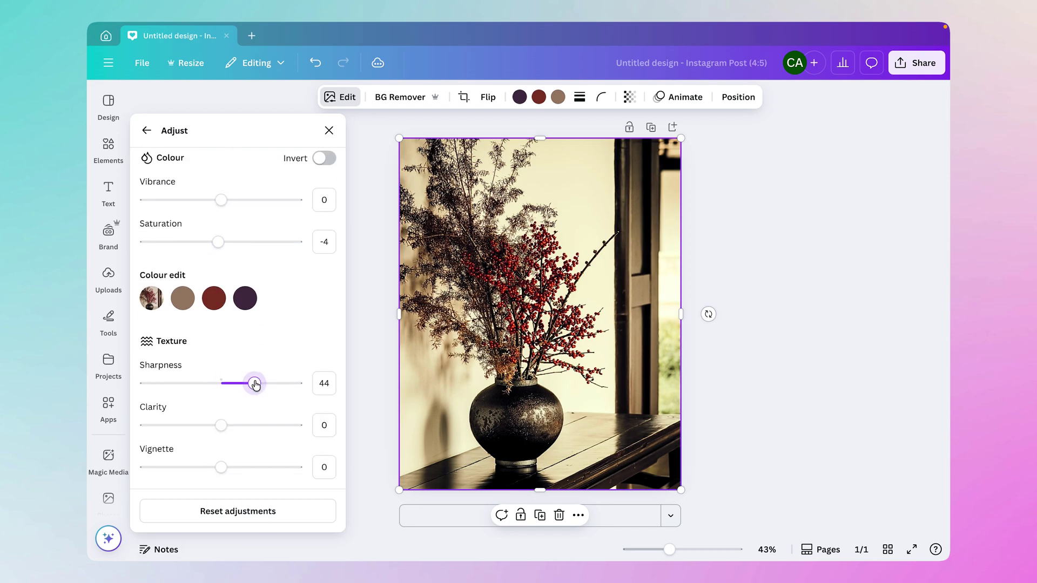
pyautogui.moveTo(224, 425); pyautogui.dragTo(247, 424)
pyautogui.moveTo(221, 467); pyautogui.dragTo(252, 467)
pyautogui.click(203, 474)
pyautogui.moveTo(243, 426); pyautogui.dragTo(180, 428)
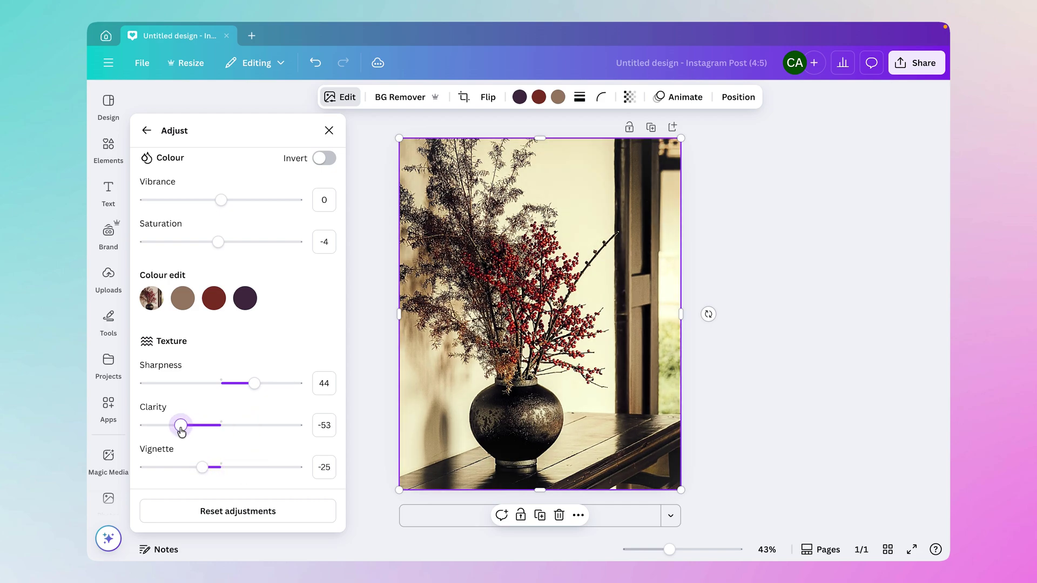
# - Reset all of the photo's adjustments, and look through the Magic Studio tools in the image editing options
pyautogui.scroll(8, 249, 351)
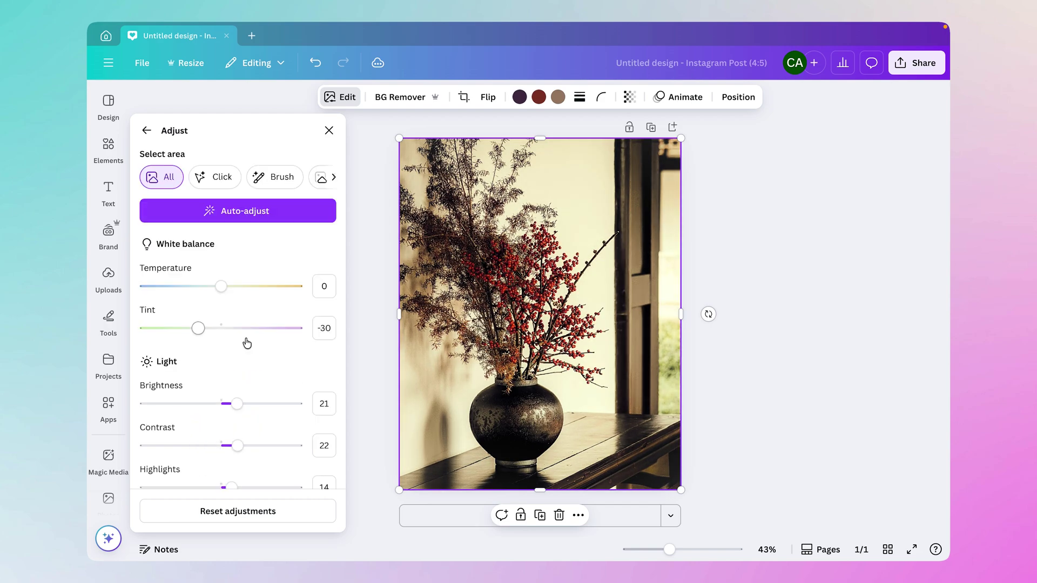
pyautogui.click(219, 519)
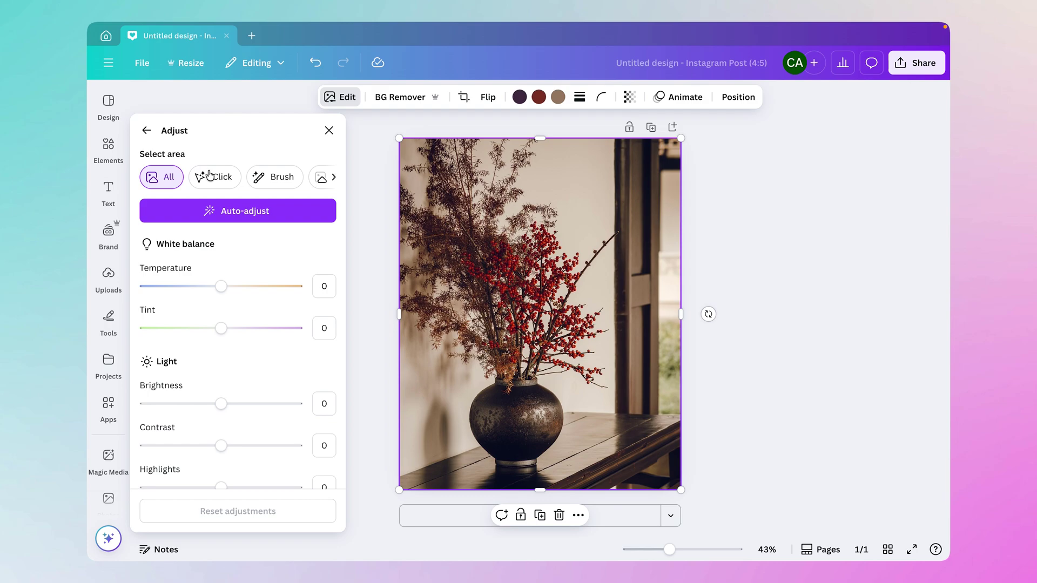
pyautogui.press('Escape')
pyautogui.hscroll(2, 216, 298)
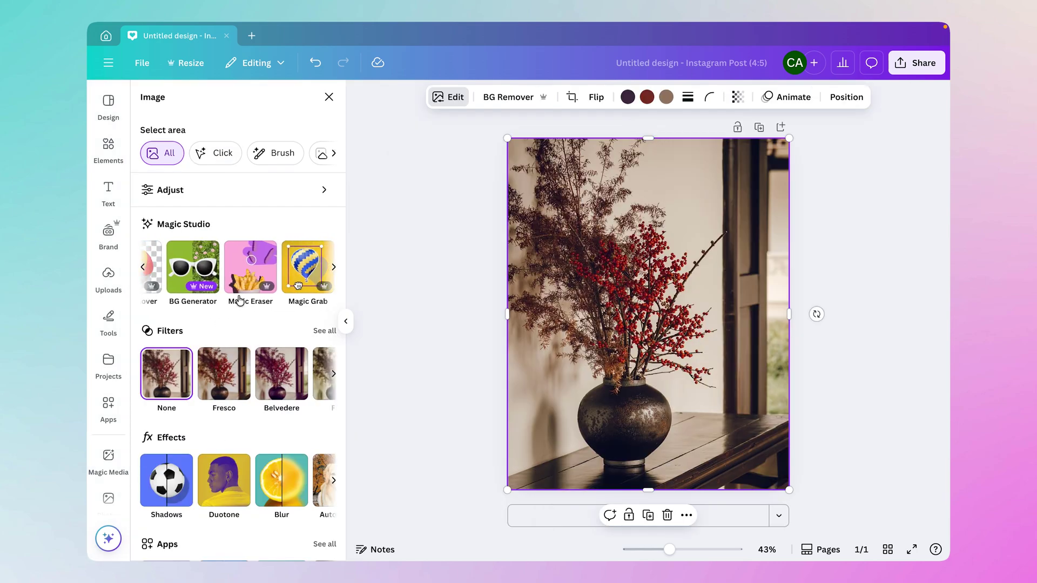
pyautogui.hscroll(2, 239, 297)
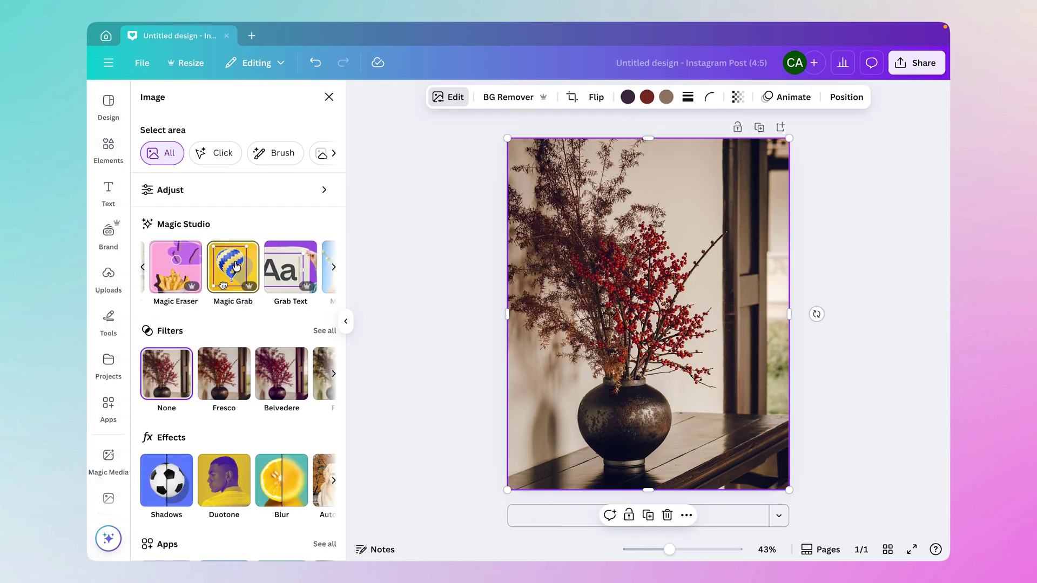
pyautogui.hscroll(2, 237, 265)
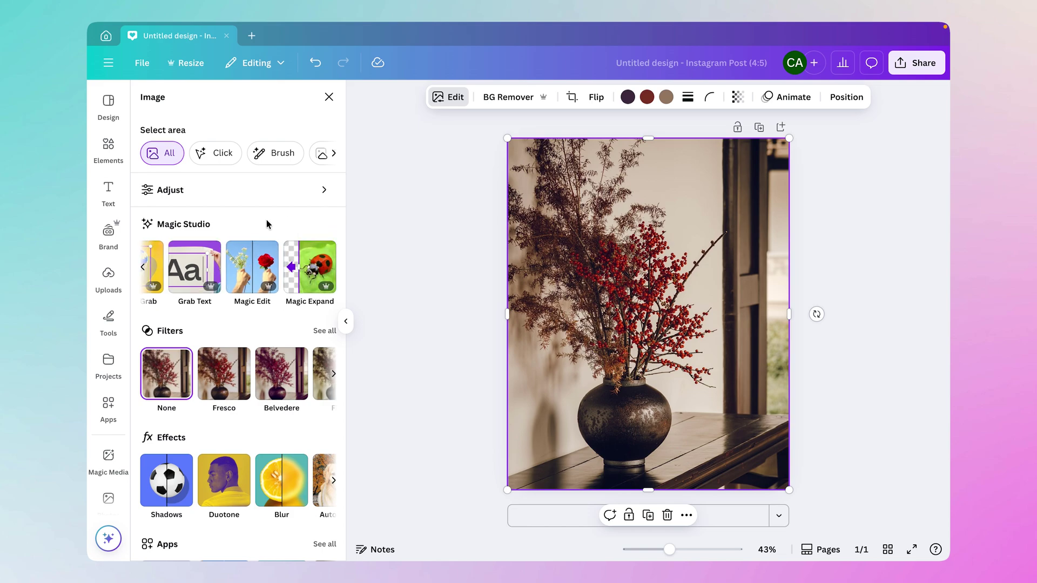
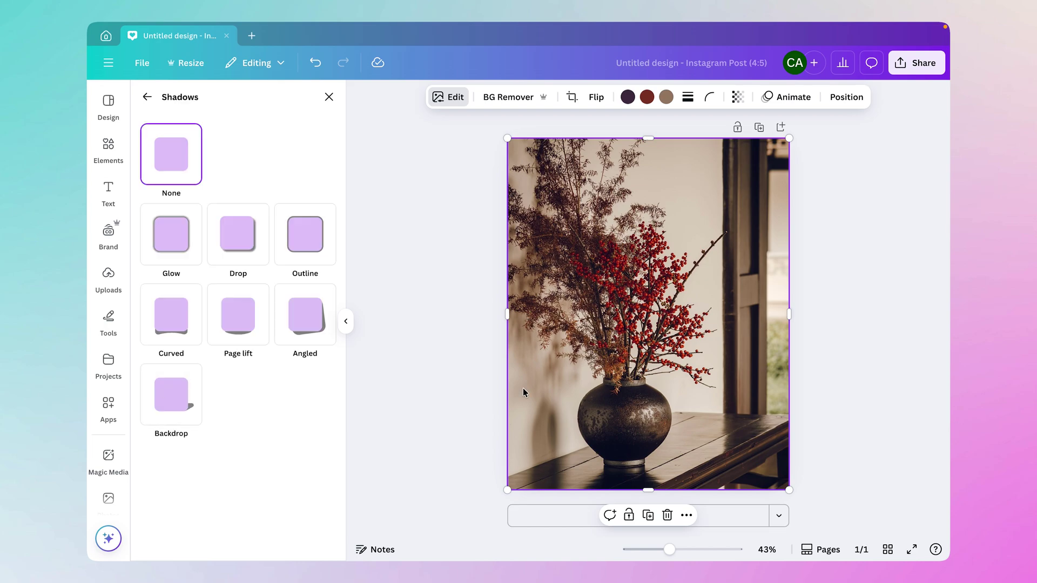
# - Try the Drop, Outline, Page lift, Angled, Curved and Backdrop shadows on the photo, and set the shadow back to None
pyautogui.click(227, 245)
pyautogui.click(278, 244)
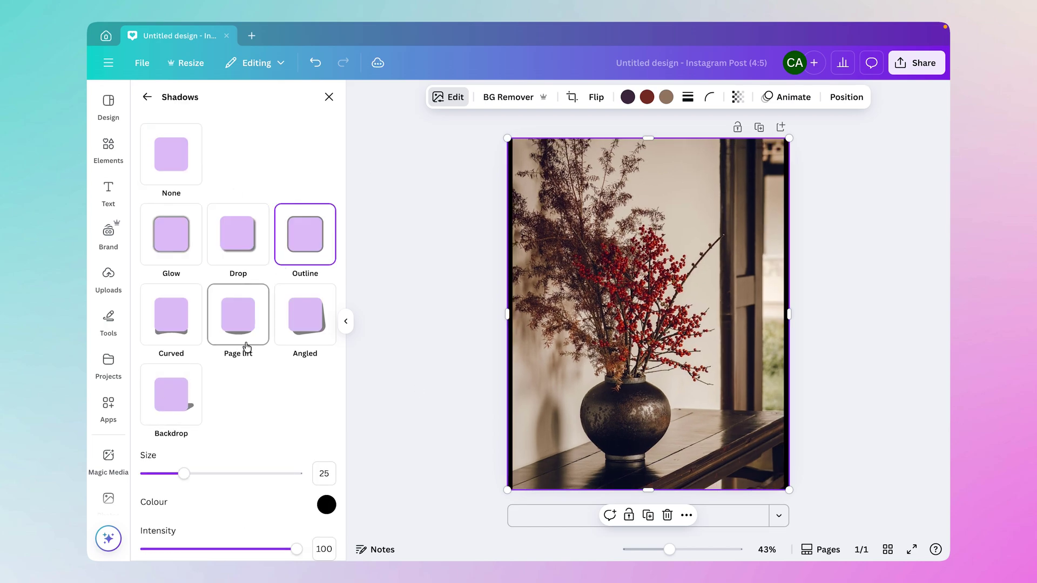
pyautogui.click(232, 308)
pyautogui.click(298, 309)
pyautogui.click(194, 324)
pyautogui.click(175, 406)
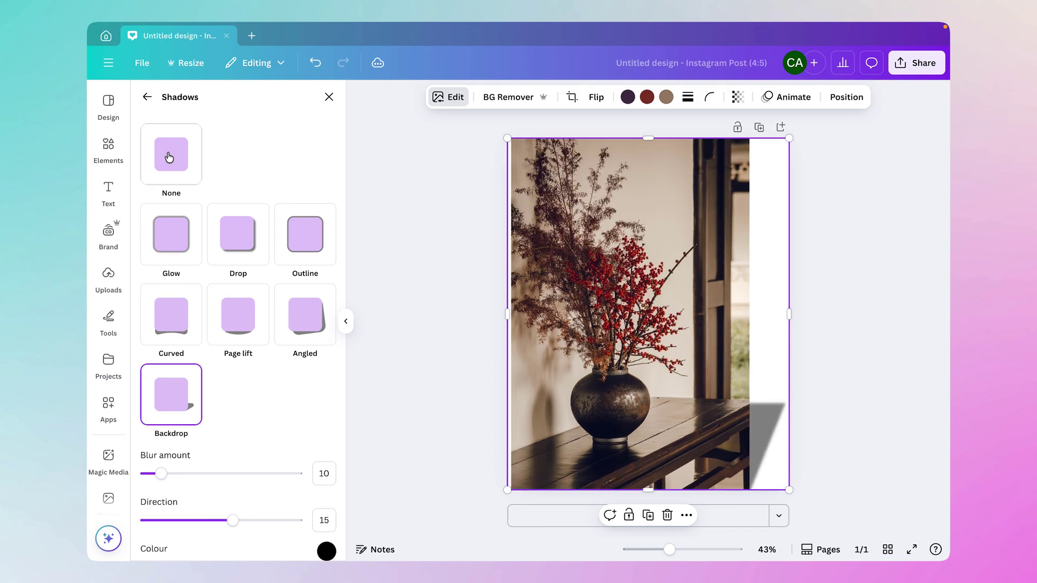
pyautogui.click(167, 143)
pyautogui.click(147, 96)
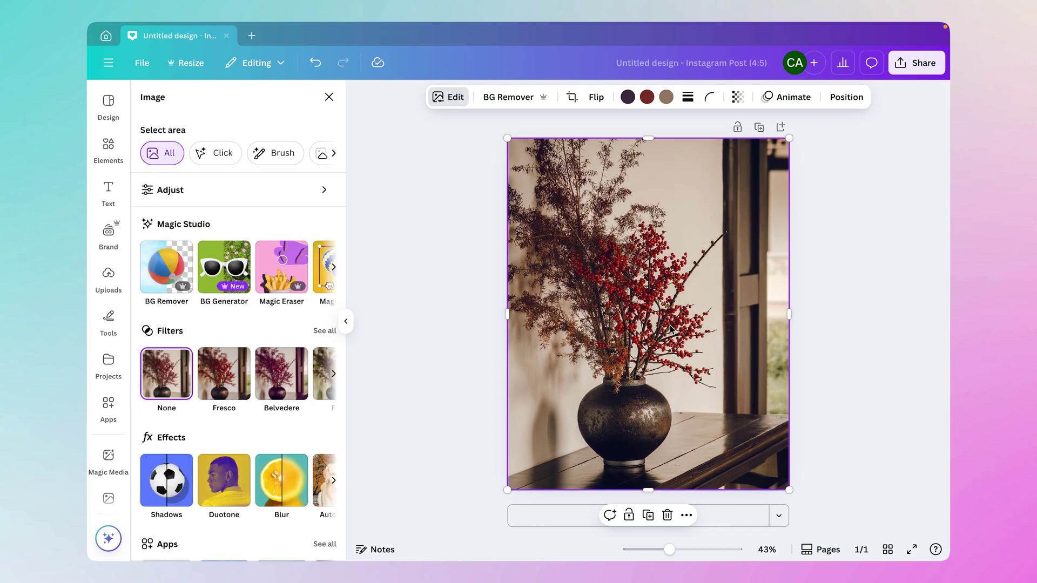
# - Try removing the photo's background, and undo the removal
pyautogui.click(166, 266)
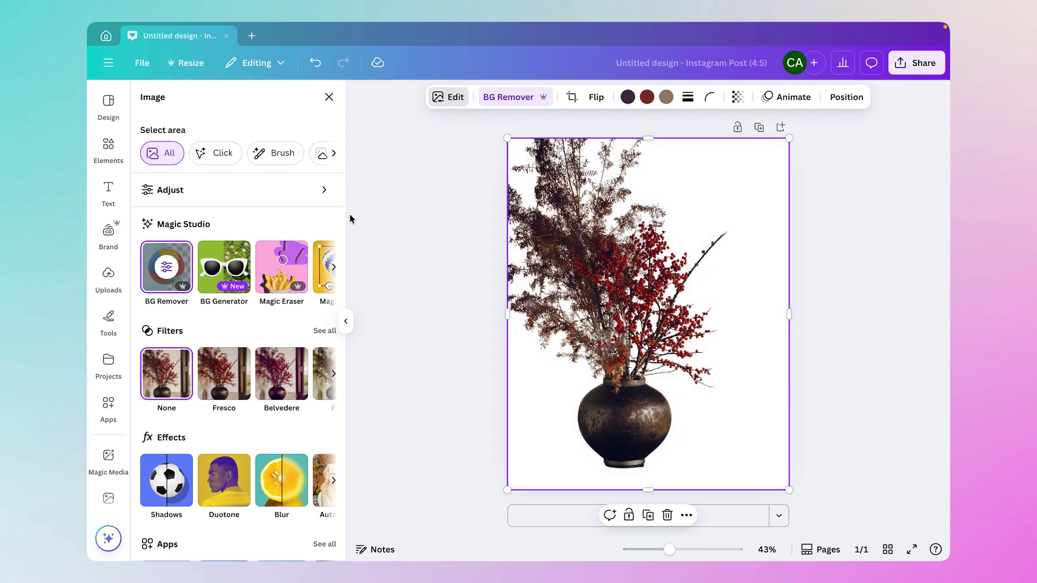
pyautogui.hotkey('ctrl', 'z')
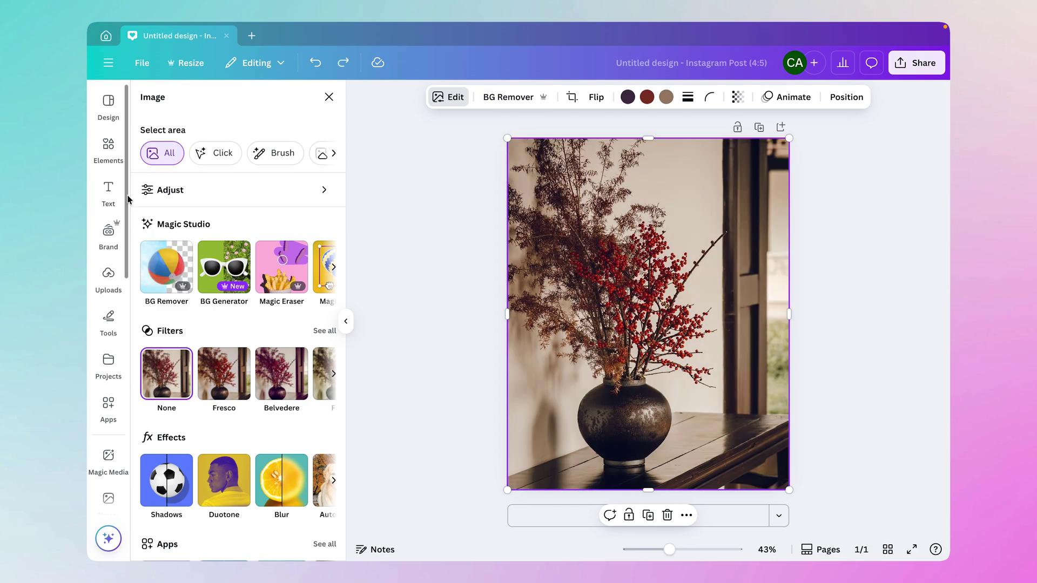
# - Remove the photo's background, and paste a copy of the original photo over the cut-out shifted down the page
pyautogui.click(174, 270)
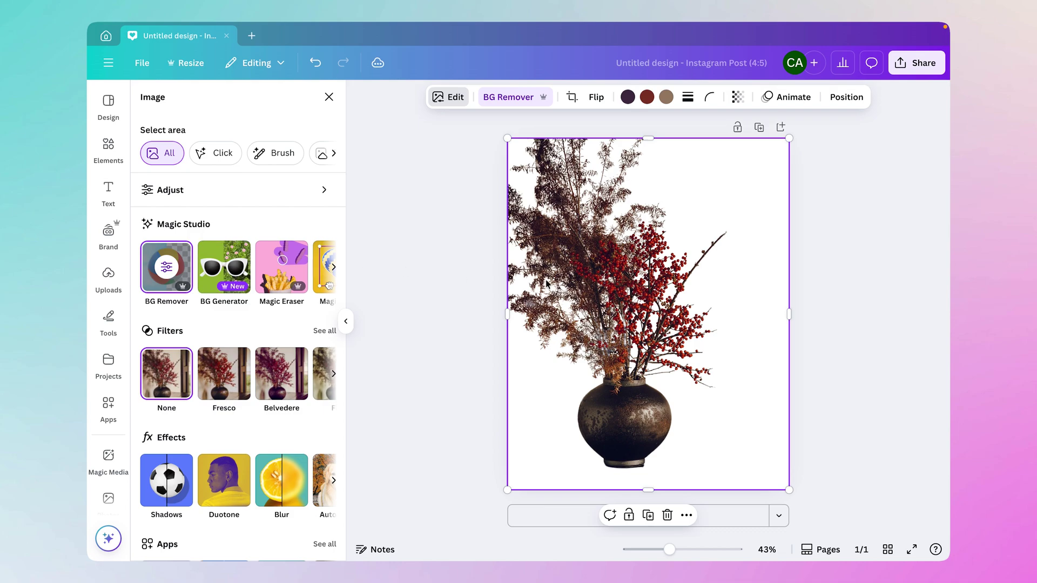
pyautogui.moveTo(612, 283); pyautogui.dragTo(661, 501)
pyautogui.click(626, 263)
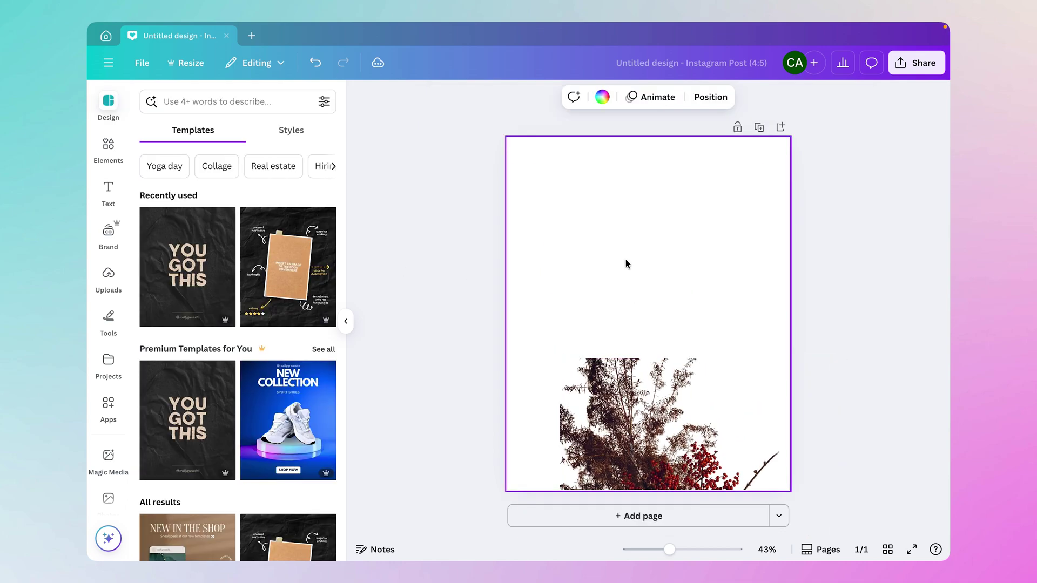
pyautogui.hotkey('ctrl', 'z')
pyautogui.hotkey('ctrl', 'z')
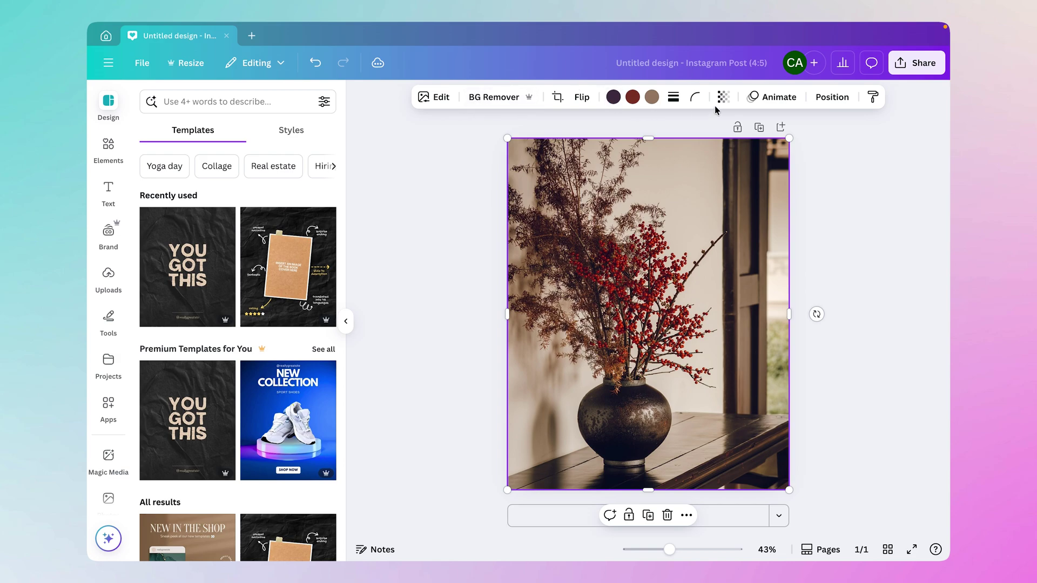
# - Select the cut-out in the layer list and move it back up to align with the original photo and fill the page
pyautogui.click(826, 98)
pyautogui.click(268, 131)
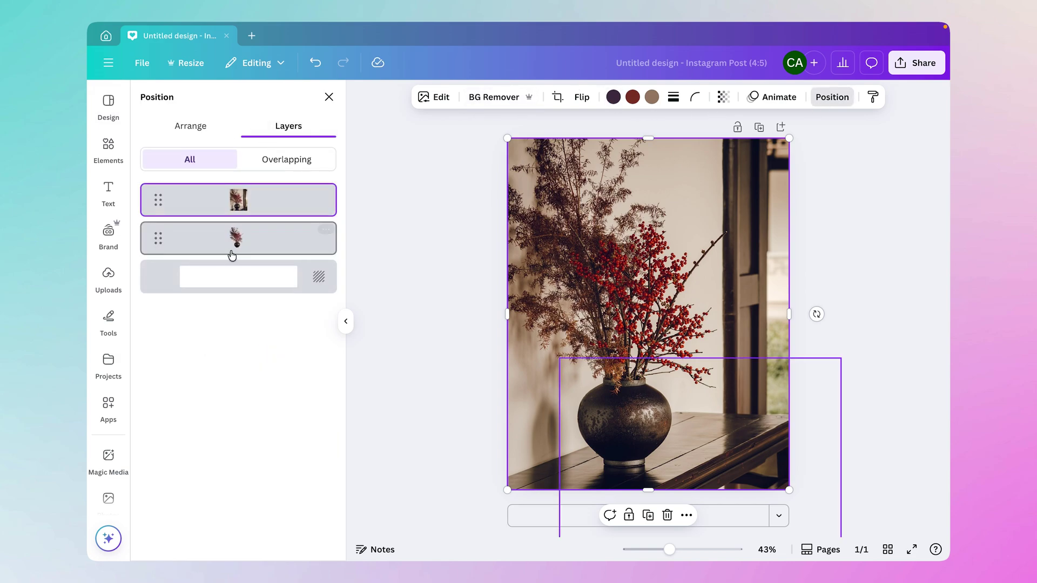
pyautogui.click(233, 253)
pyautogui.moveTo(665, 429); pyautogui.dragTo(614, 205)
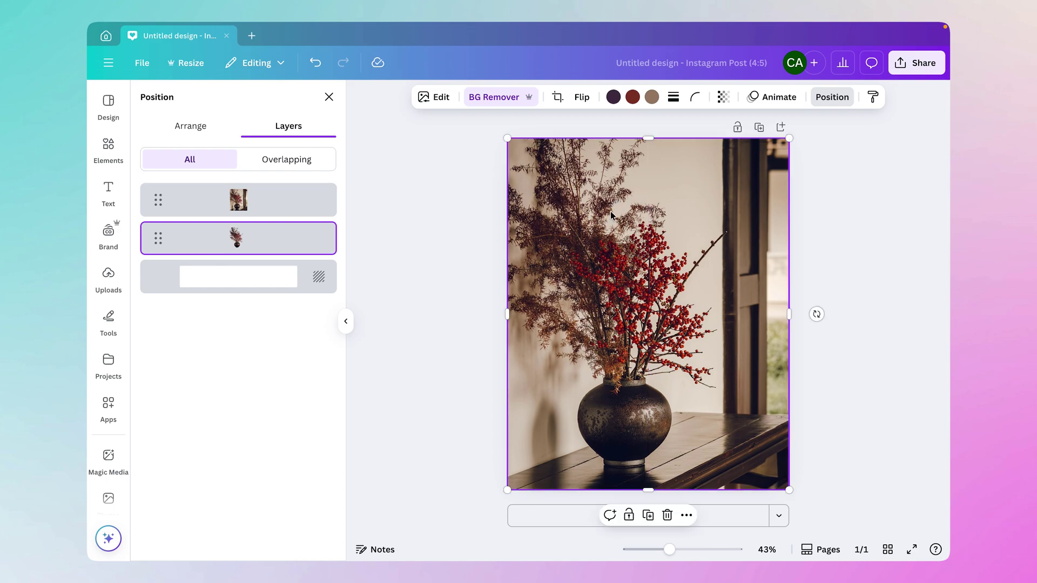
# - Select the original photo's layer, and look through its available effects and adjustment settings
pyautogui.click(283, 195)
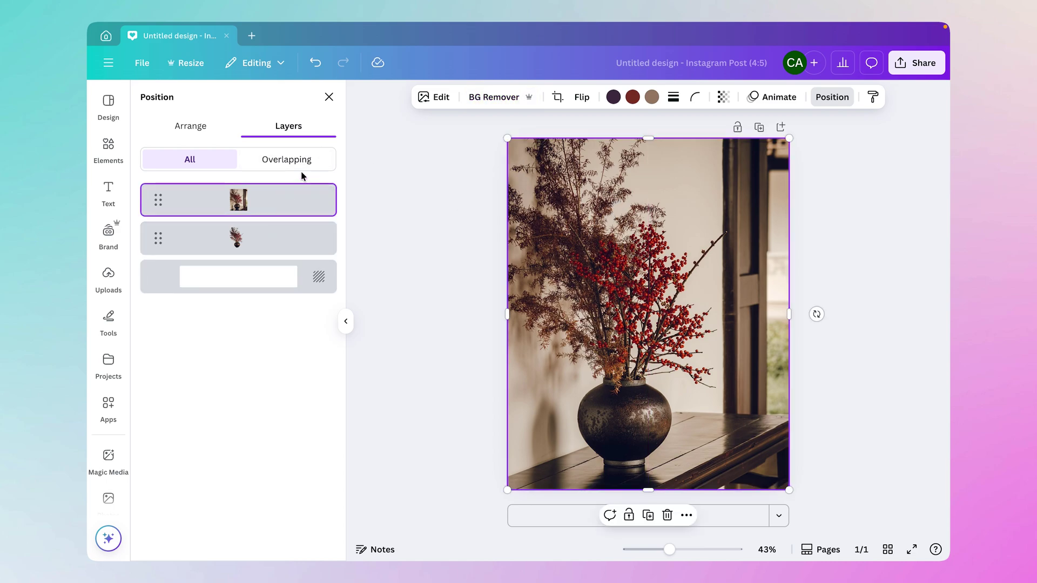
pyautogui.click(213, 131)
pyautogui.click(285, 121)
pyautogui.click(431, 100)
pyautogui.scroll(-2, 269, 307)
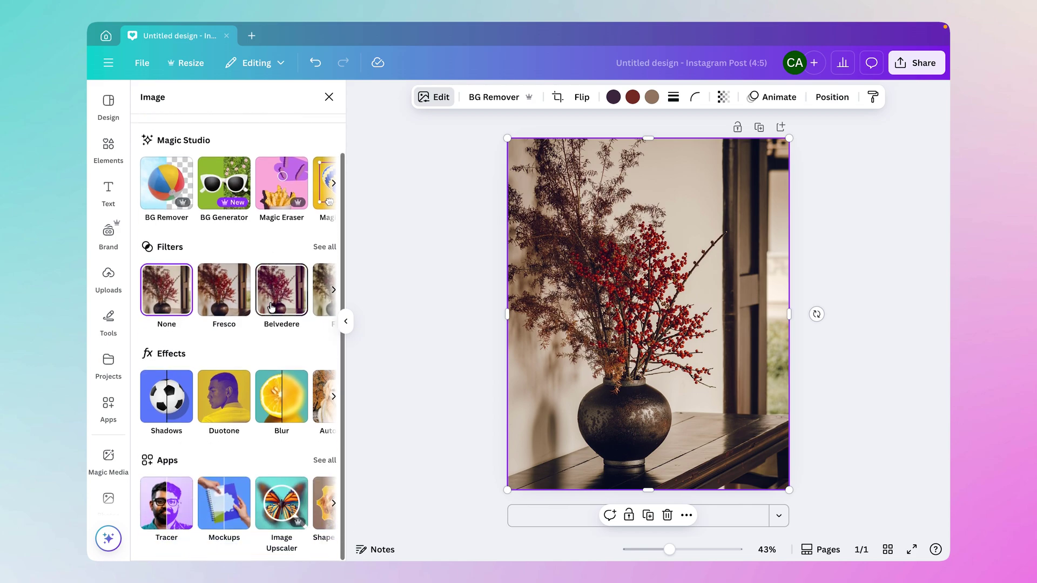
pyautogui.hscroll(3, 248, 397)
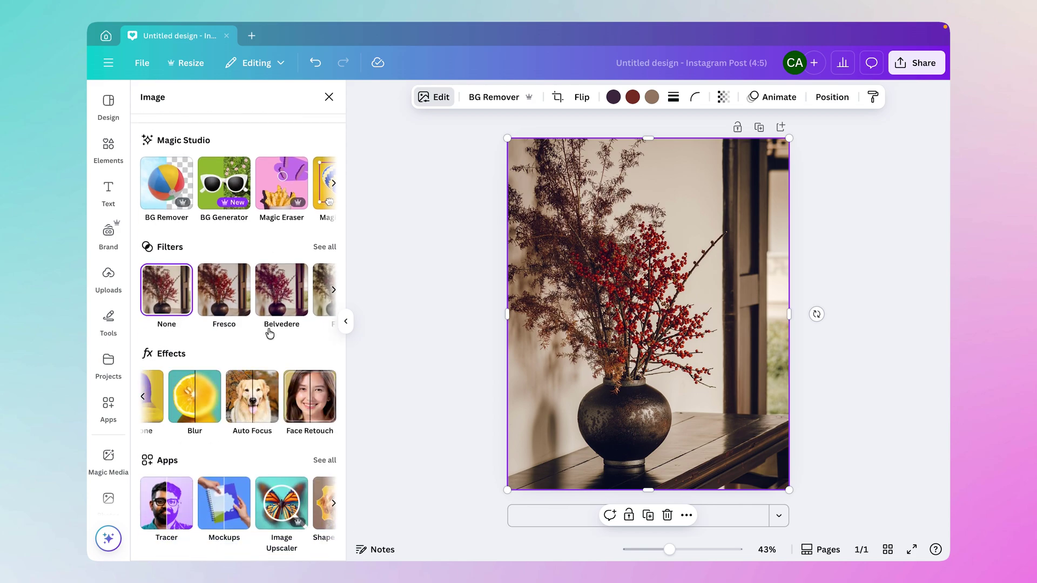
pyautogui.scroll(2, 268, 331)
pyautogui.click(284, 189)
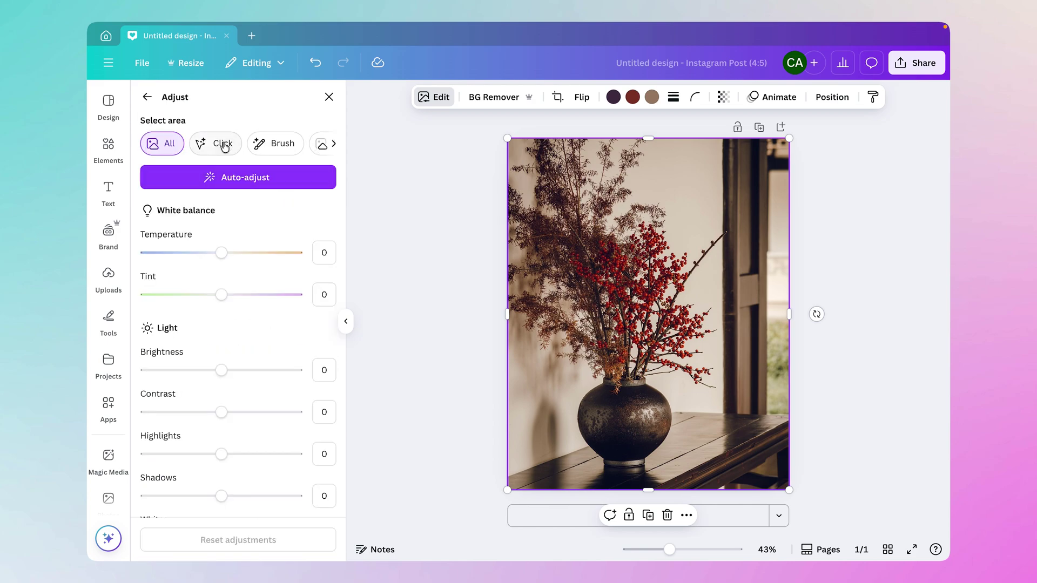
pyautogui.click(147, 97)
# - Try the Noir and Classic filters from the Mono group on the original photo, and apply Ink
pyautogui.scroll(-1, 227, 308)
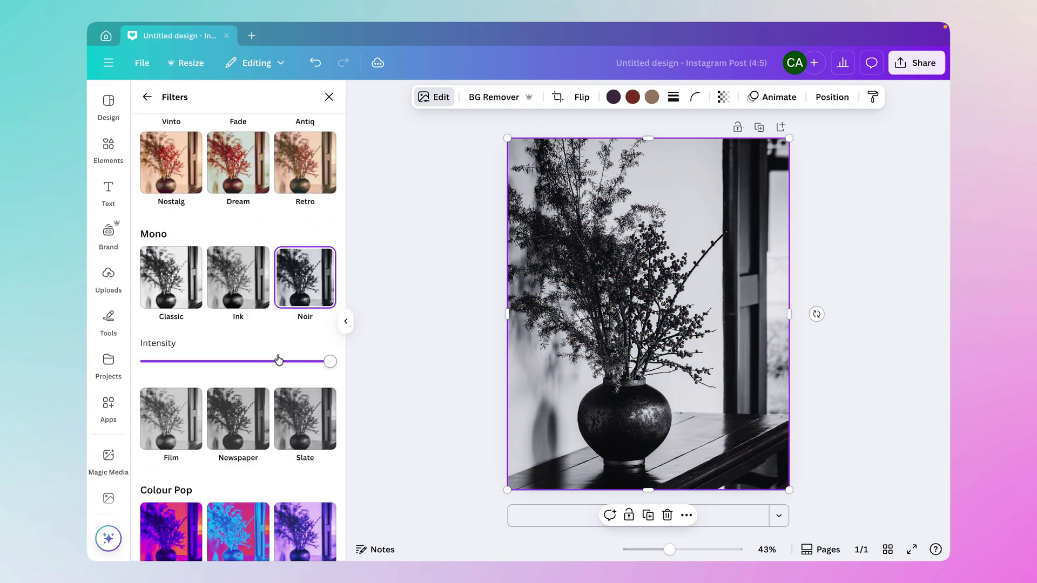
pyautogui.click(238, 277)
pyautogui.click(186, 284)
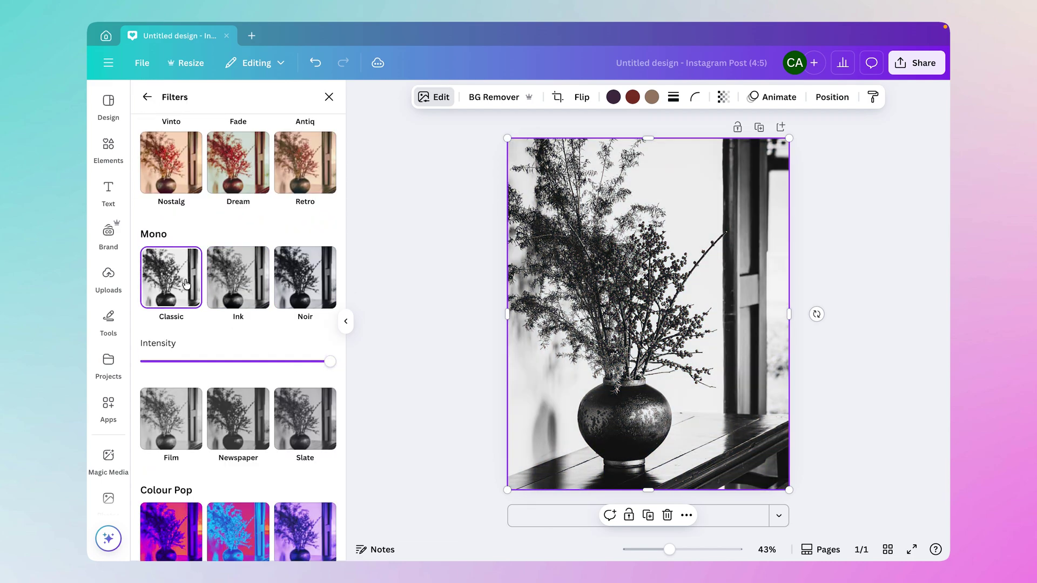
pyautogui.click(246, 277)
pyautogui.scroll(10, 259, 272)
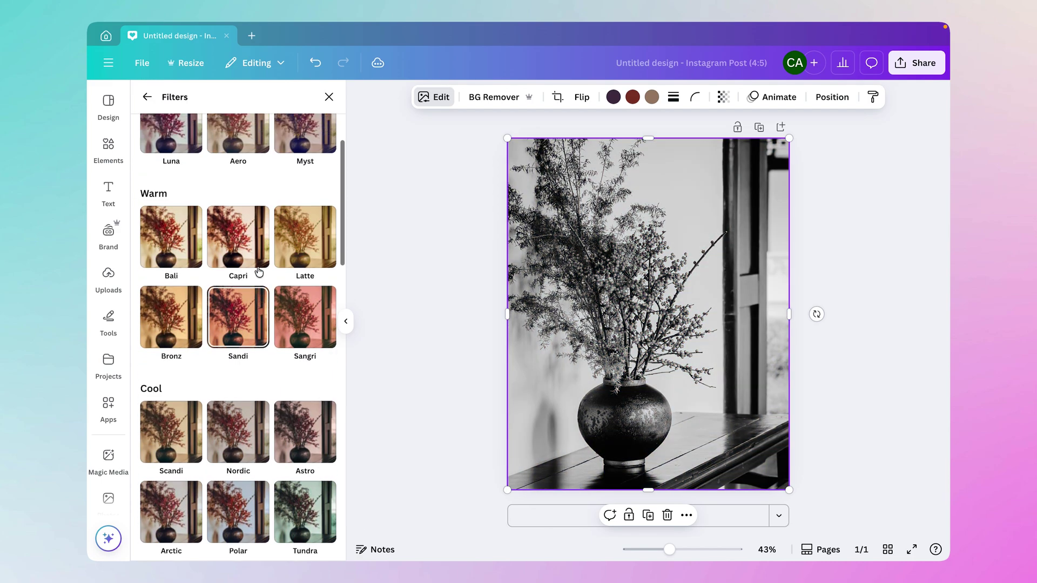
# - Move the cut-out layer above the black-and-white photo in the layer order
pyautogui.click(834, 98)
pyautogui.click(250, 248)
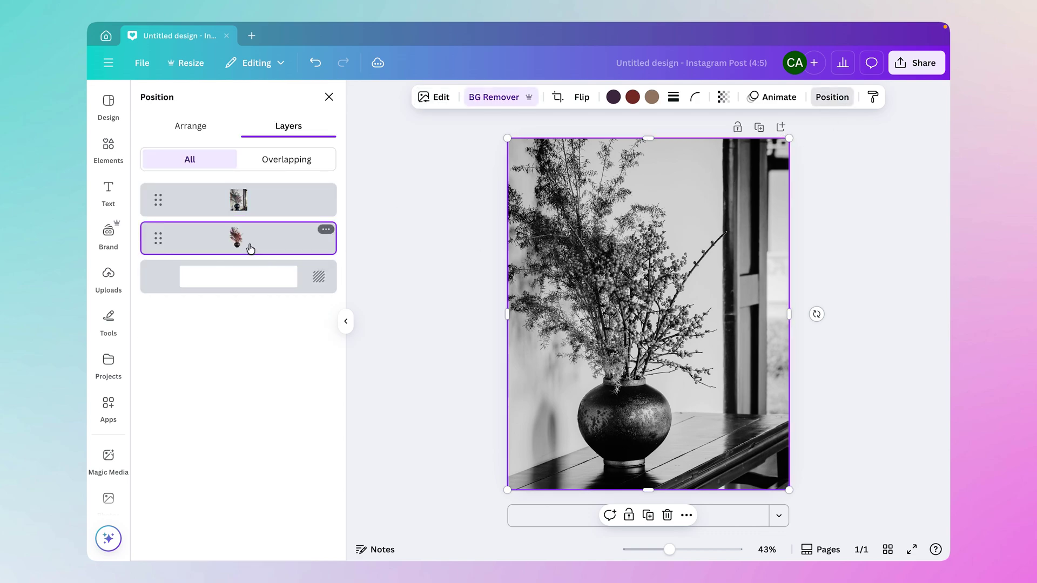
pyautogui.moveTo(250, 247); pyautogui.dragTo(253, 192)
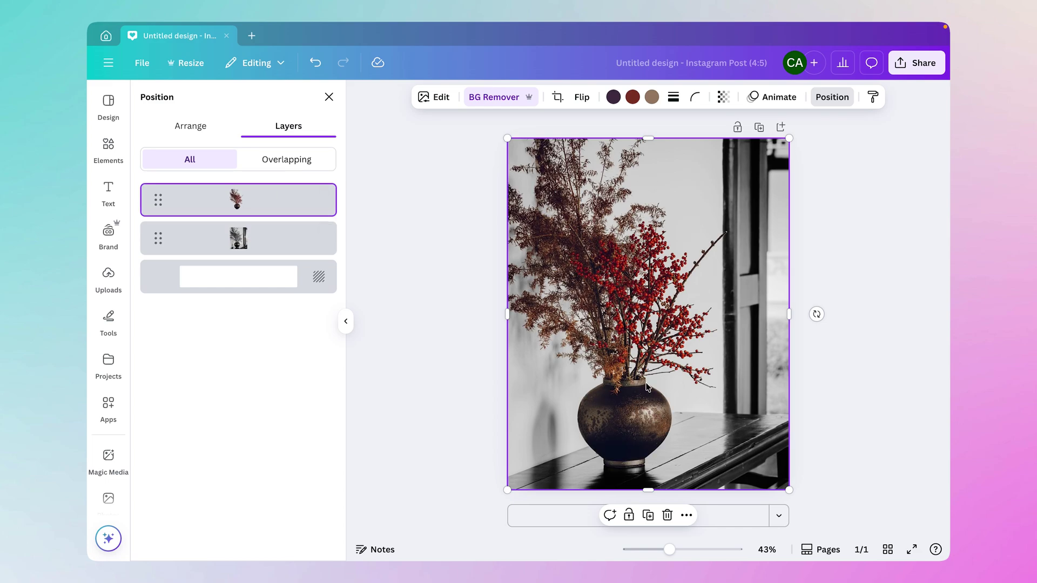
# - Apply an Outline shadow to the cut-out of the vase and branches
pyautogui.doubleClick(302, 199)
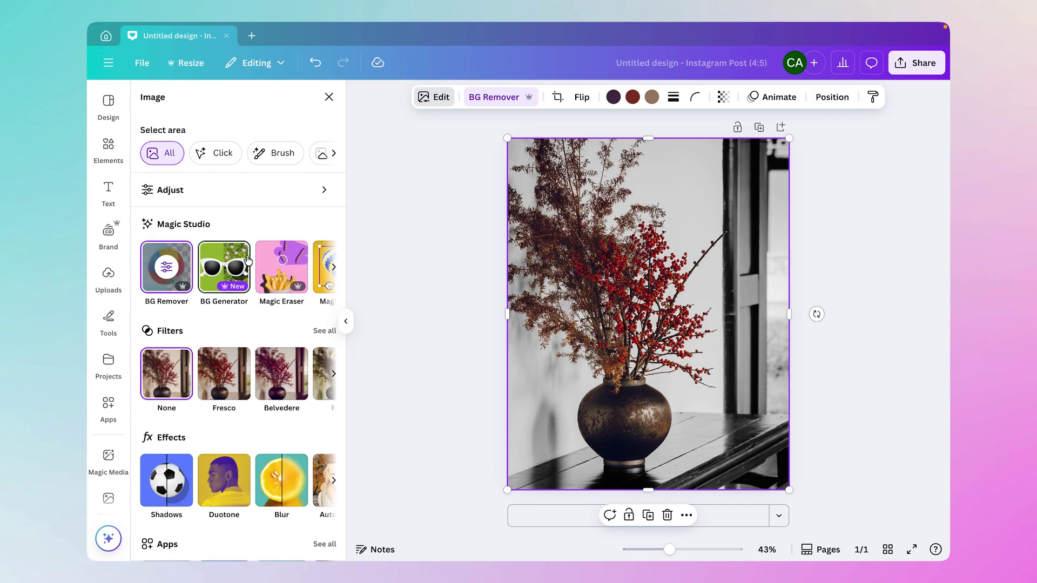
pyautogui.scroll(-1, 249, 408)
pyautogui.scroll(-1, 249, 409)
pyautogui.click(167, 397)
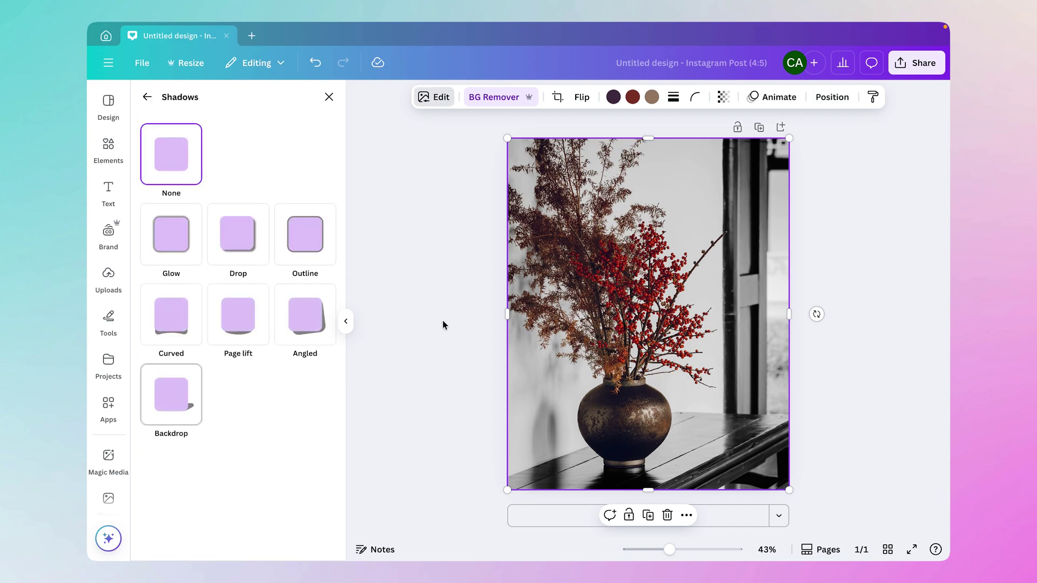
pyautogui.click(319, 222)
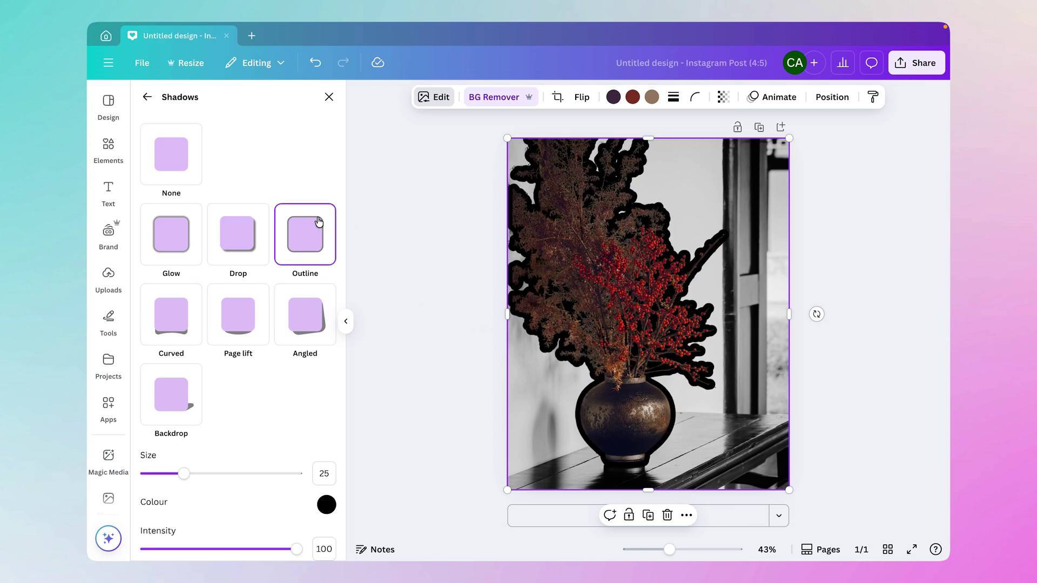
# - Try the Angled shadow on the cut-out of the vase and branches, and apply Page lift
pyautogui.click(305, 302)
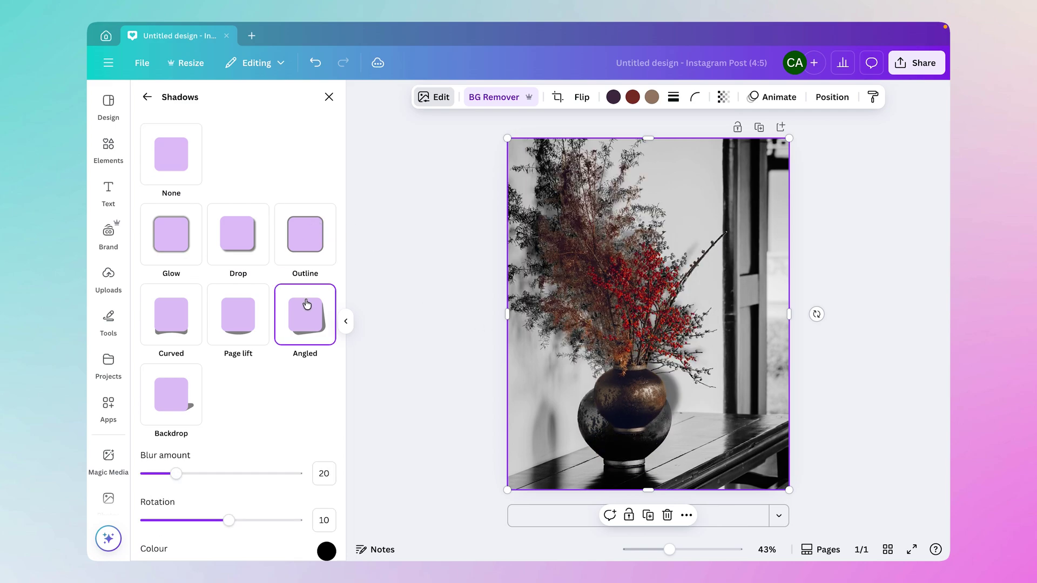
pyautogui.click(247, 321)
# - Enlarge and reposition the cut-out so its vase and branches cover those in the black-and-white photo, and deselect it
pyautogui.moveTo(637, 402); pyautogui.dragTo(638, 431)
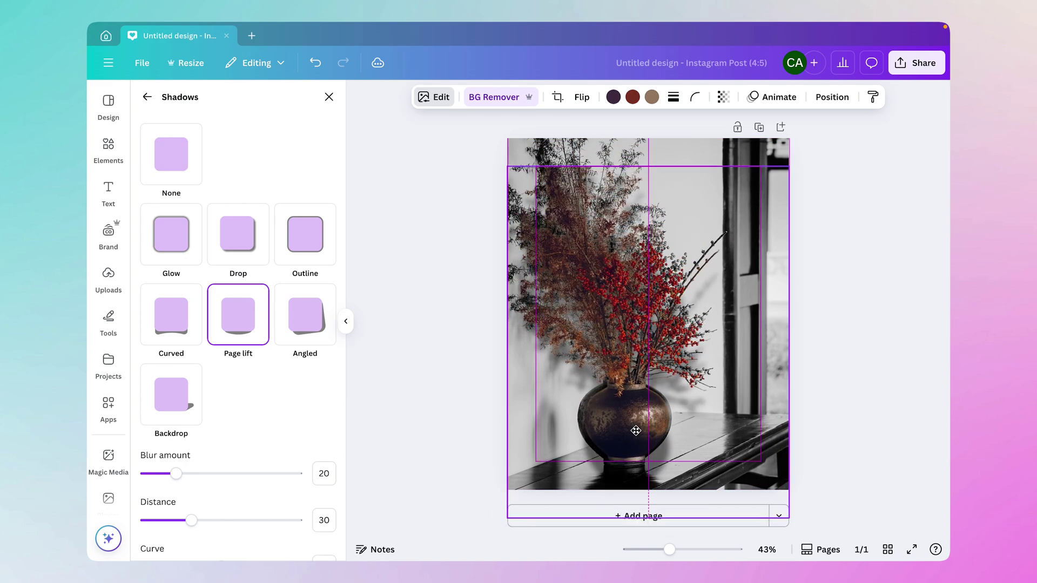
pyautogui.moveTo(789, 167); pyautogui.dragTo(815, 134)
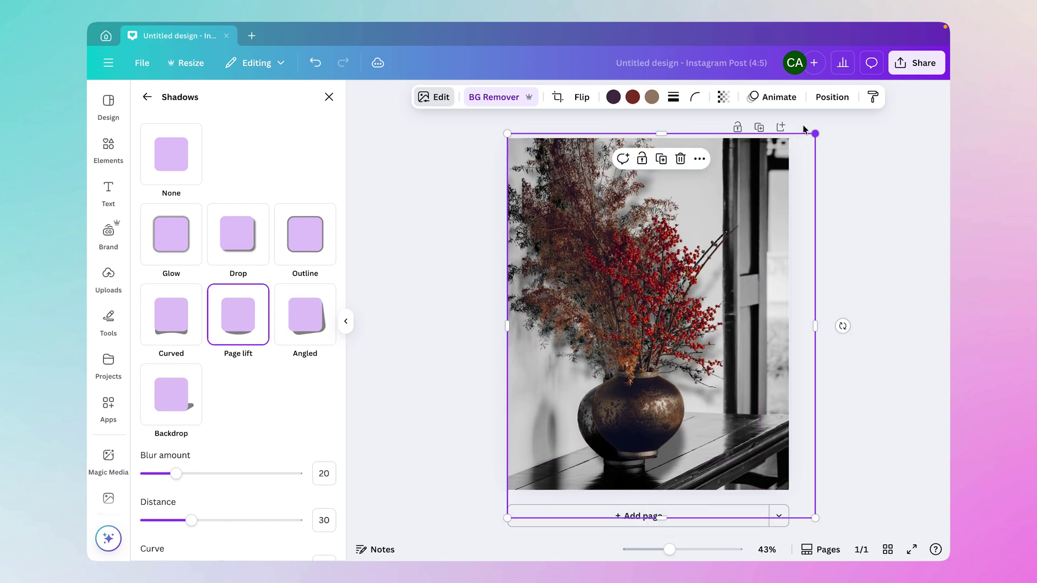
pyautogui.moveTo(657, 308); pyautogui.dragTo(643, 316)
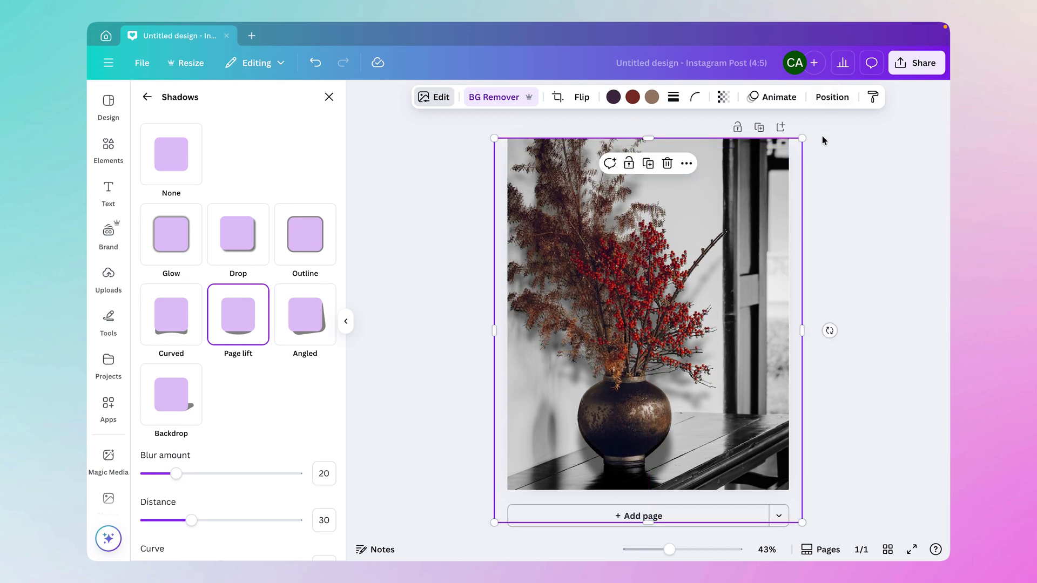
pyautogui.moveTo(803, 137)
pyautogui.mouseDown()
pyautogui.moveTo(812, 124)
pyautogui.moveTo(803, 140)
pyautogui.mouseUp()
pyautogui.press('Escape')
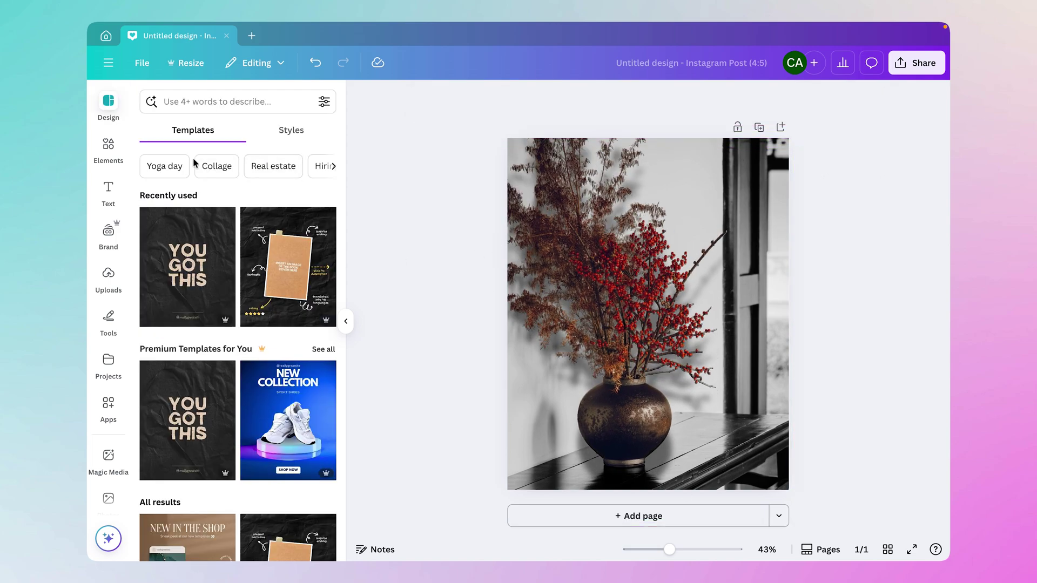
# - Collapse the templates list and download the design as a PNG, saving it as Untitled design.png in Downloads
pyautogui.click(116, 111)
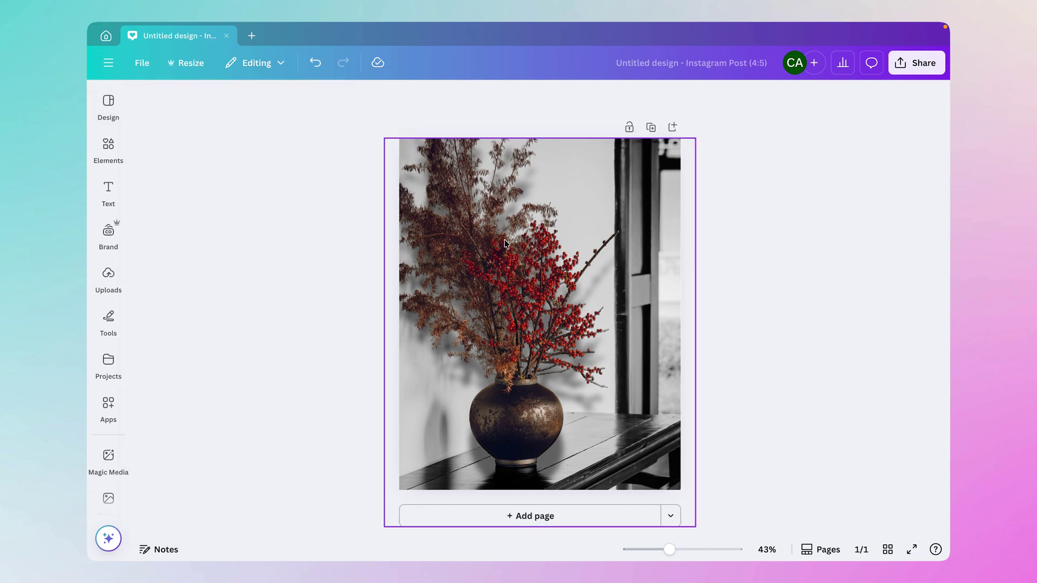
pyautogui.click(918, 66)
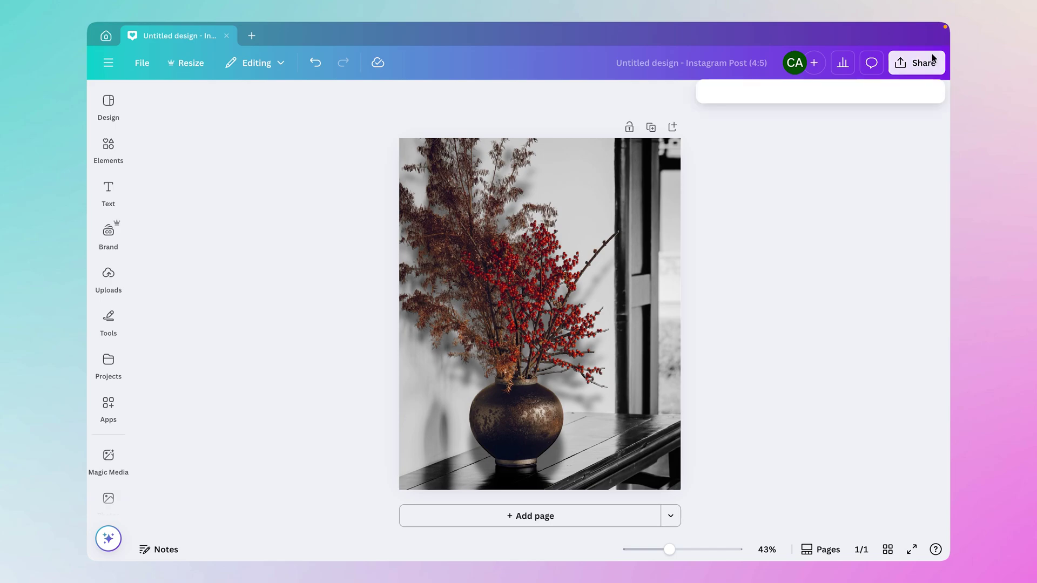
pyautogui.click(731, 313)
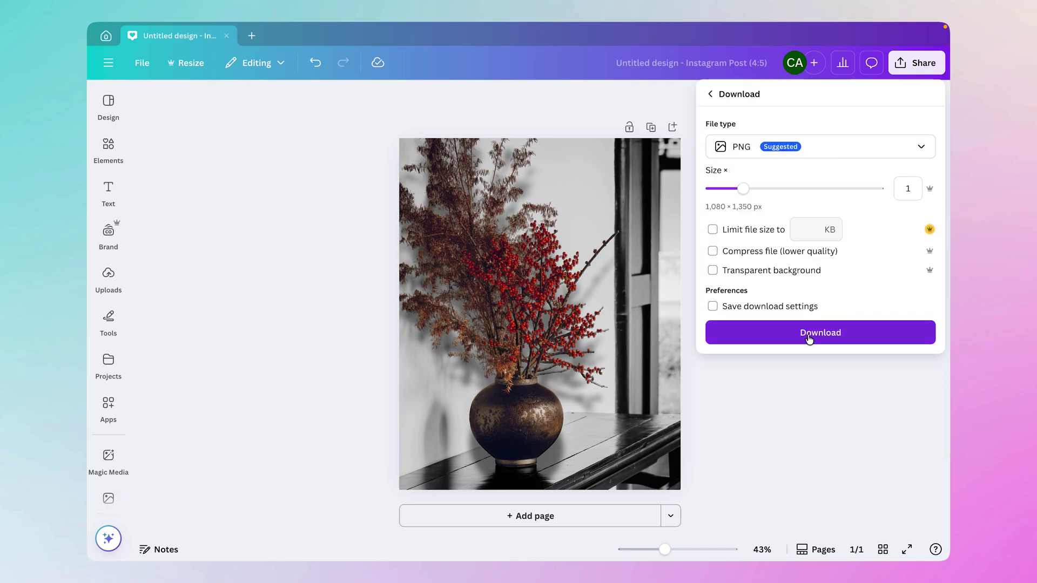
pyautogui.click(796, 154)
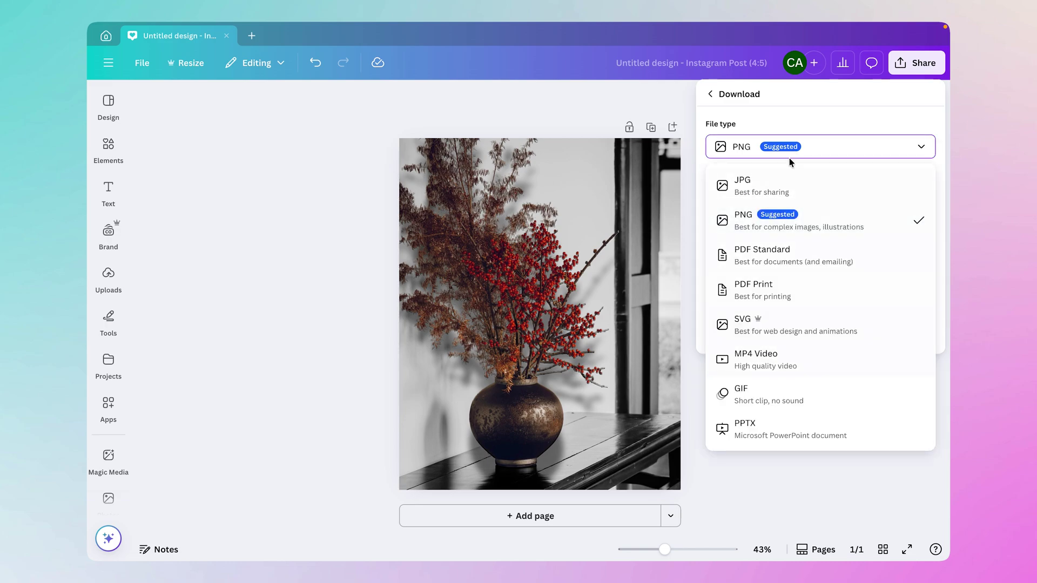
pyautogui.click(845, 141)
pyautogui.click(844, 328)
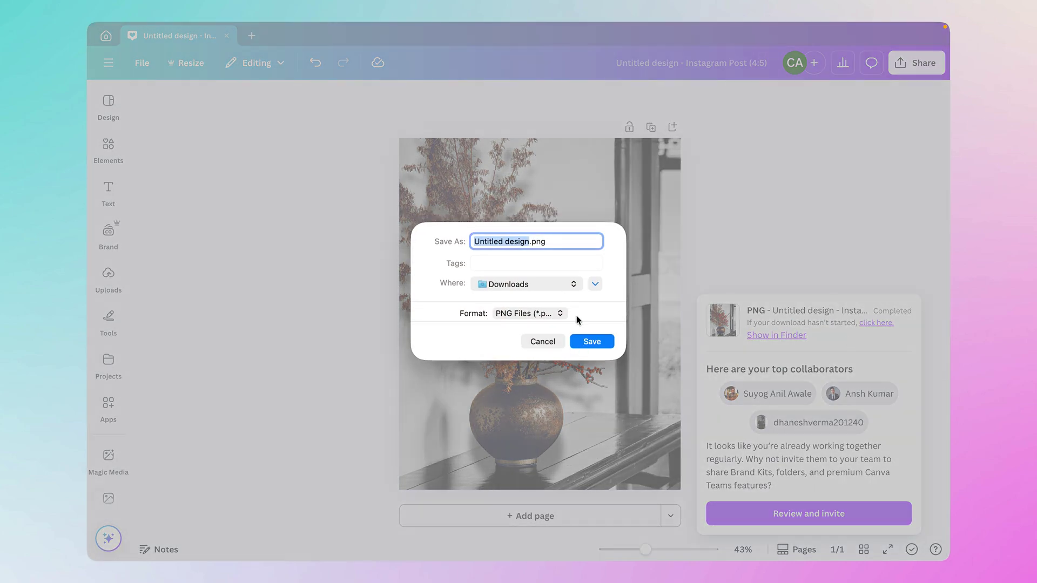
pyautogui.click(592, 346)
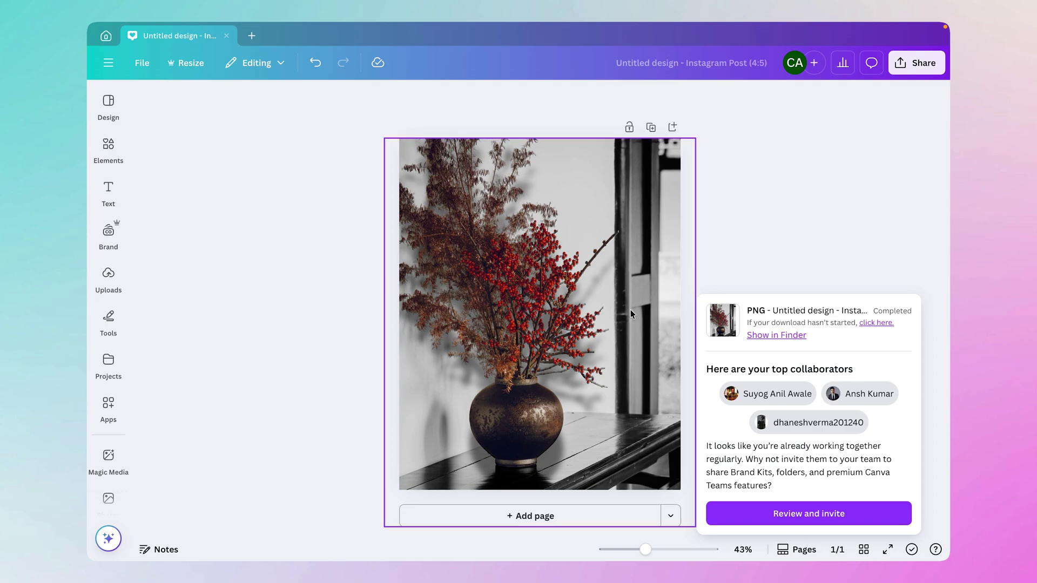
# - Take the design window out of full screen, and bring it back up after minimising it
pyautogui.moveTo(161, 25)
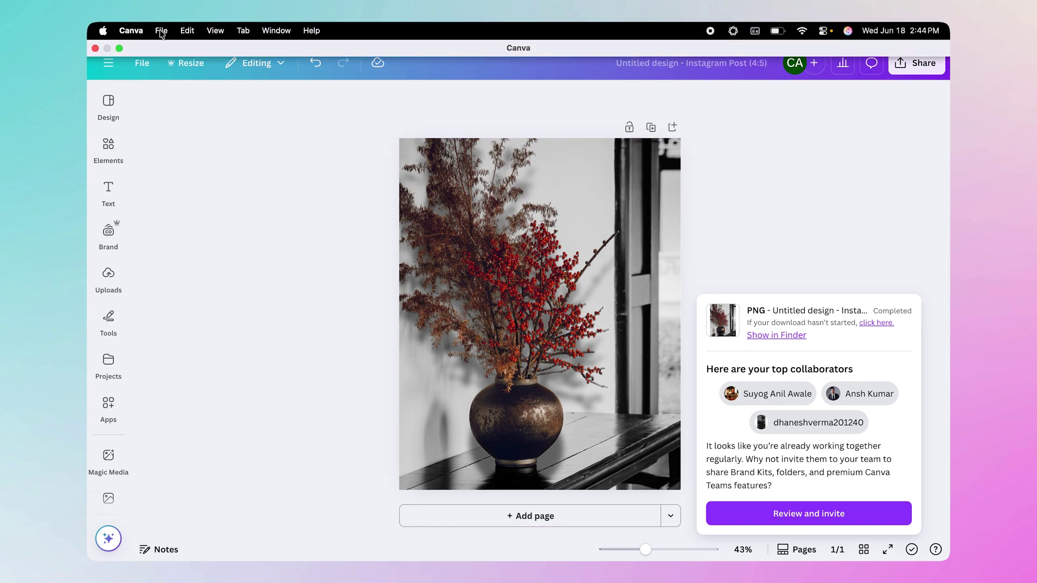
pyautogui.click(119, 49)
pyautogui.click(111, 55)
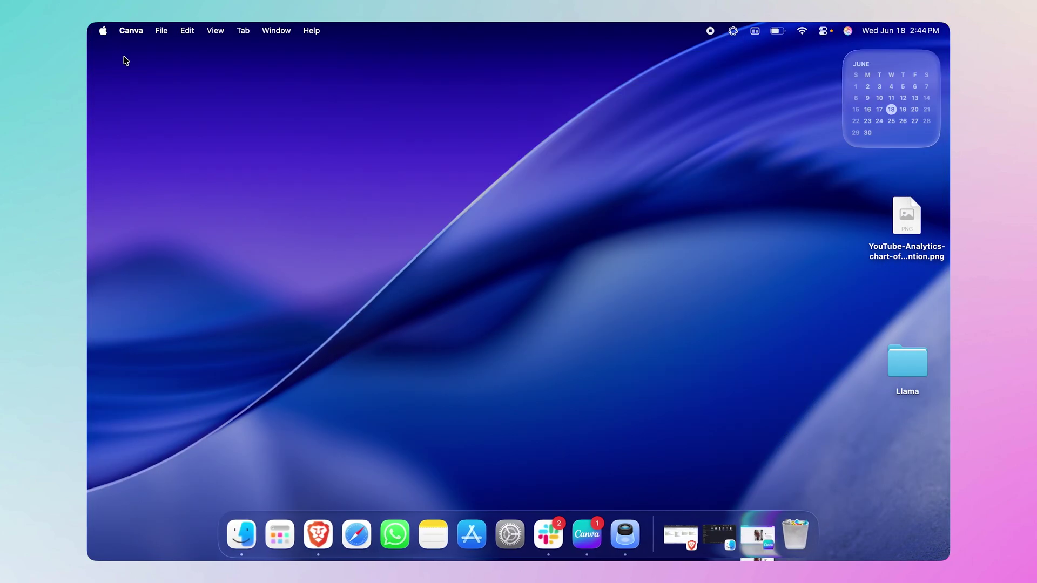
pyautogui.click(753, 540)
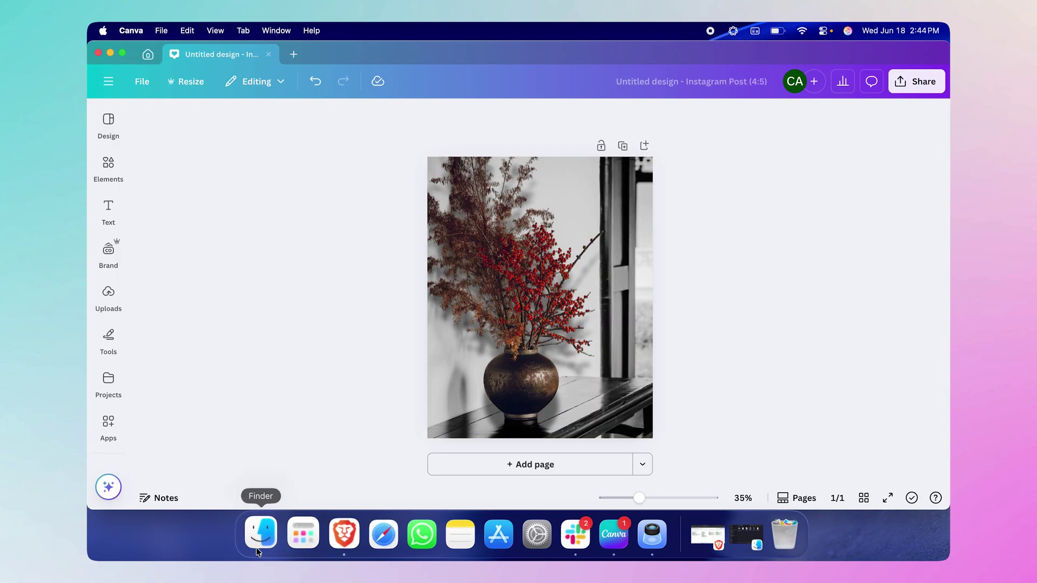
# - Switch to Finder and open Untitled design.png from the Downloads folder to check the exported image
pyautogui.click(253, 535)
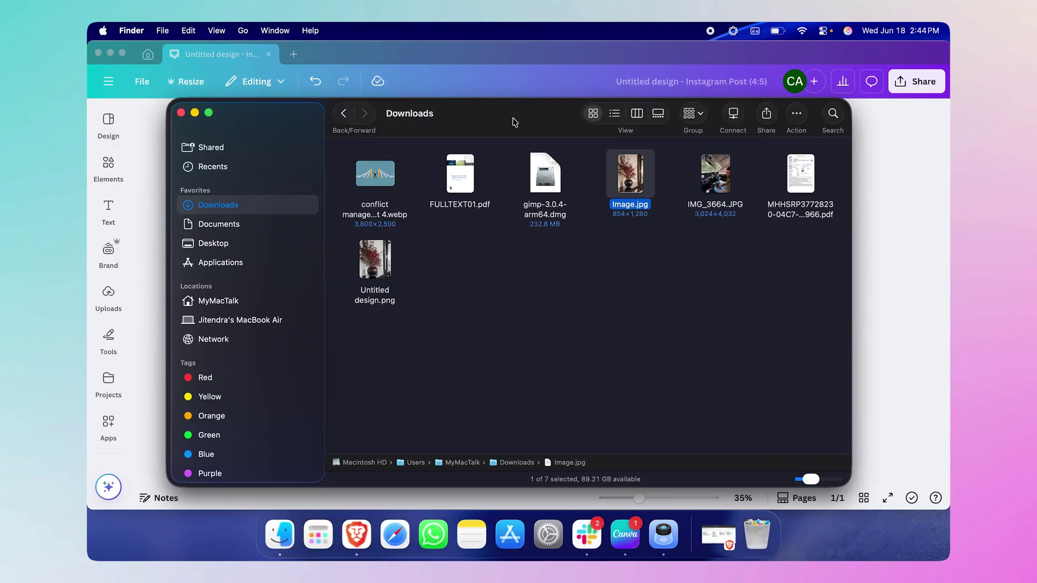
pyautogui.click(378, 261)
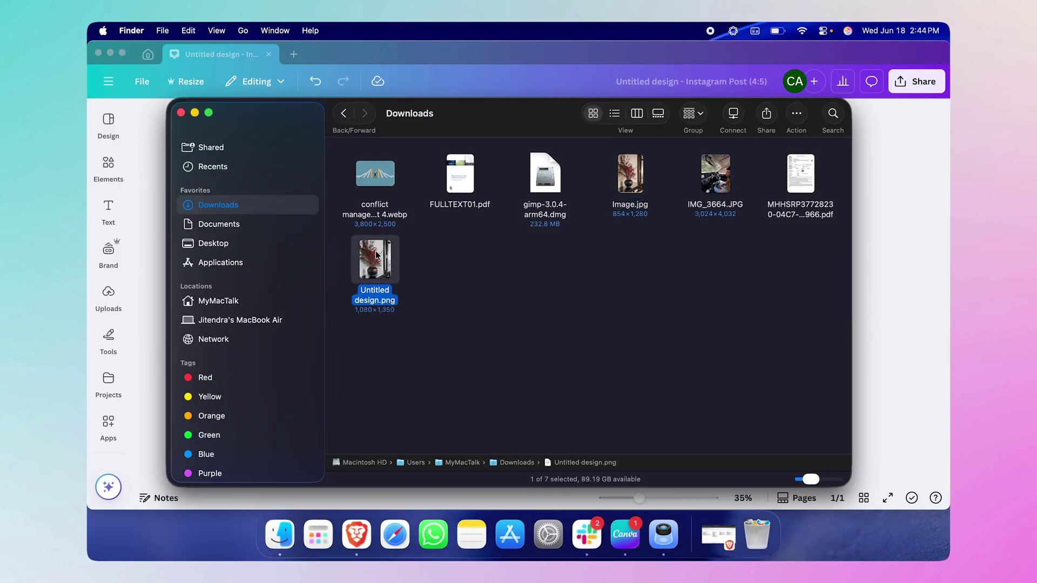
pyautogui.doubleClick(377, 256)
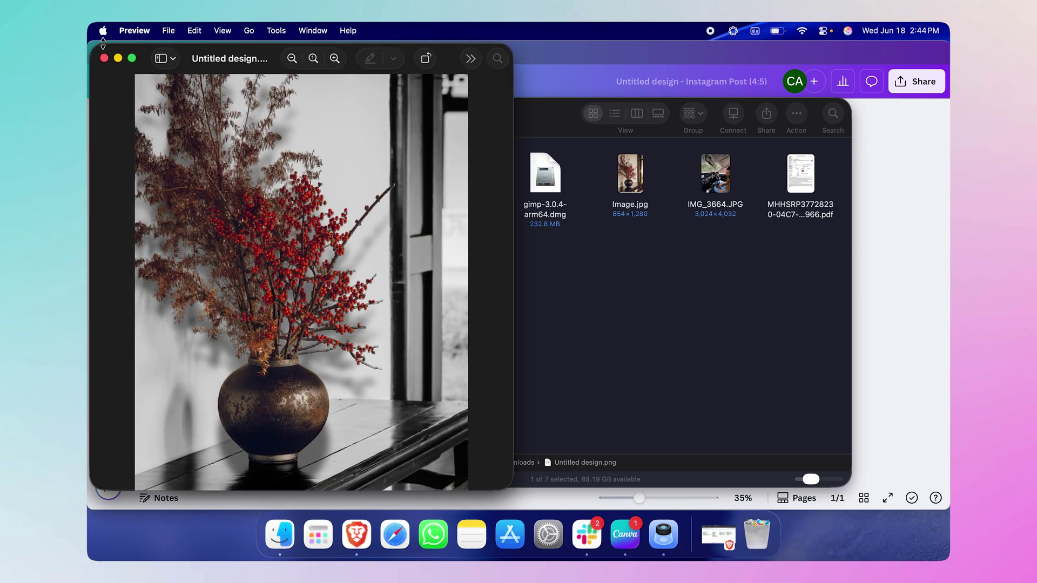
# - Close the image preview, the design window and the Downloads folder window
pyautogui.click(104, 58)
pyautogui.click(98, 56)
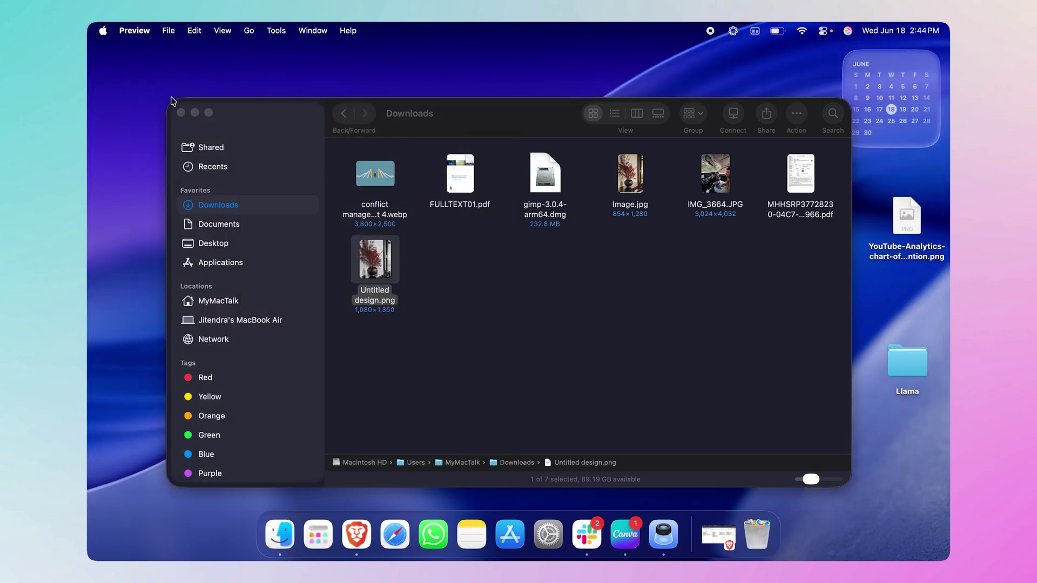
pyautogui.click(179, 117)
pyautogui.click(181, 113)
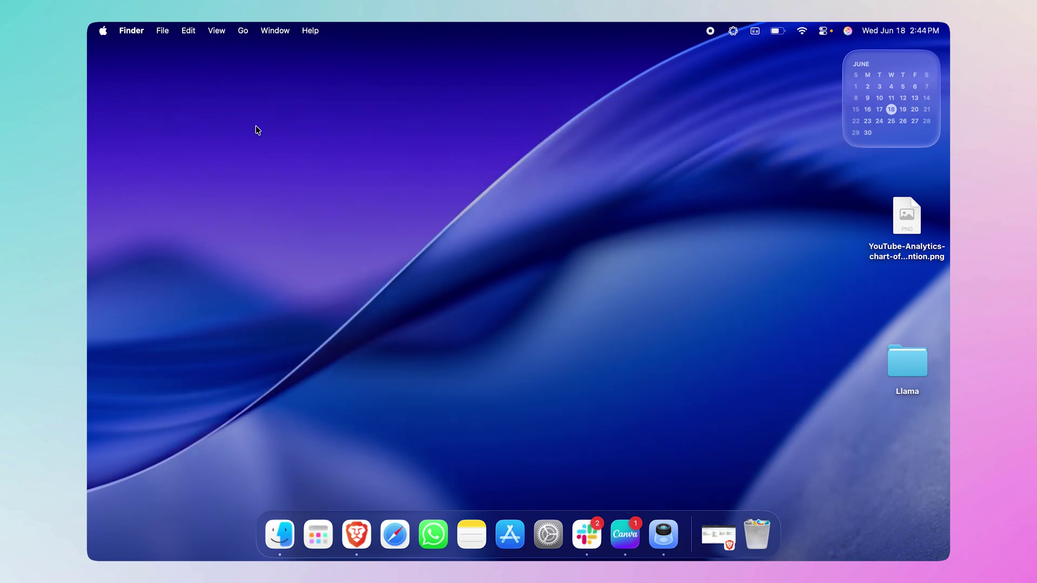